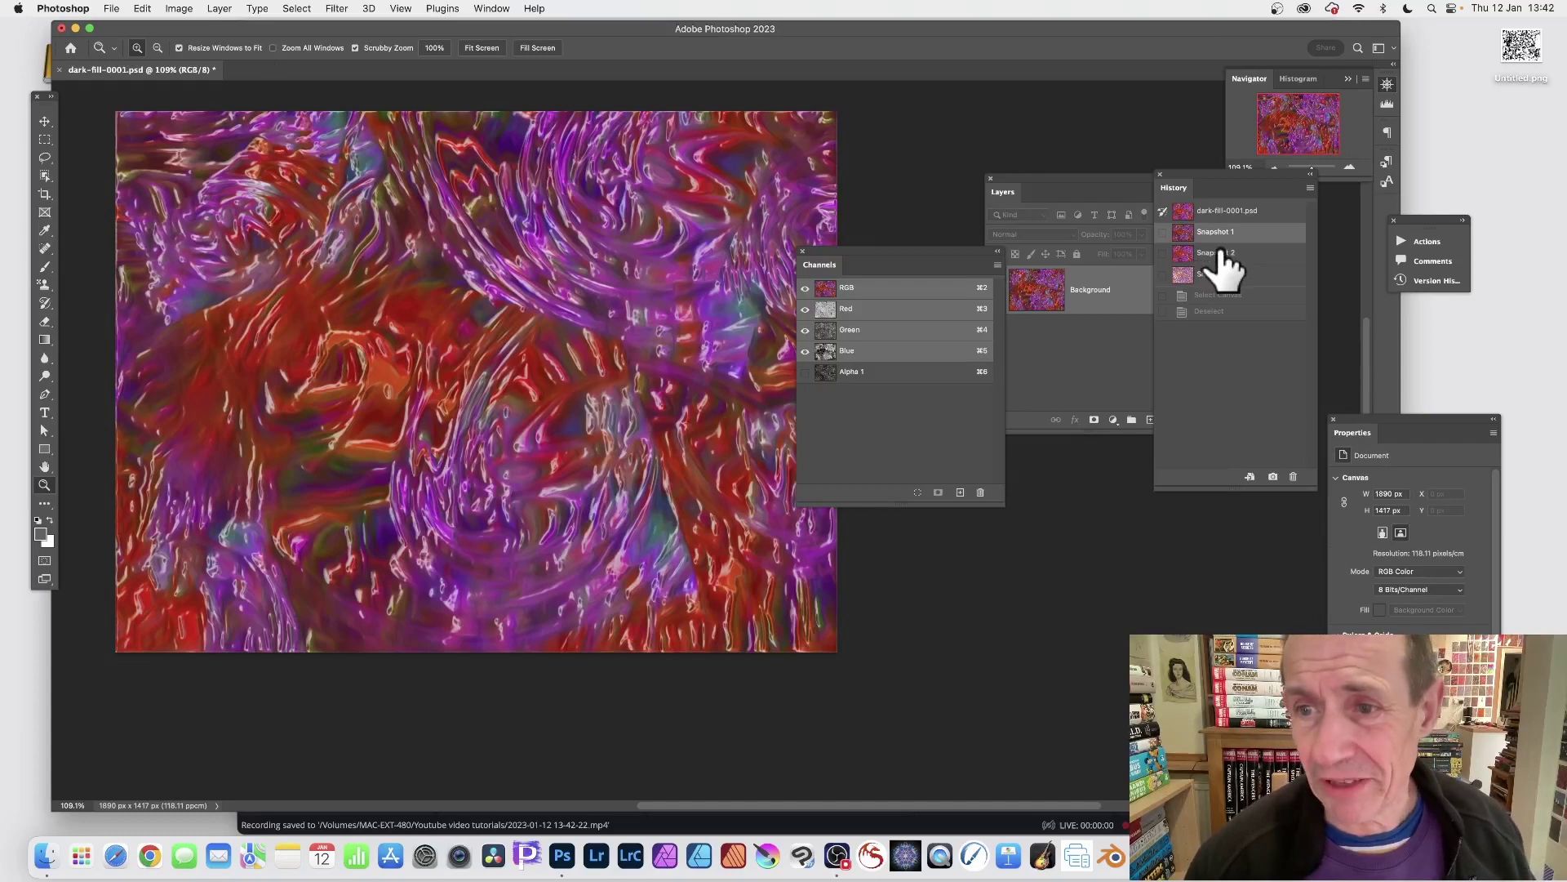
Restore the smooth swirly image saved as Snapshot 2 in History
{"action": "left_click", "coordinate": [1220, 253]}
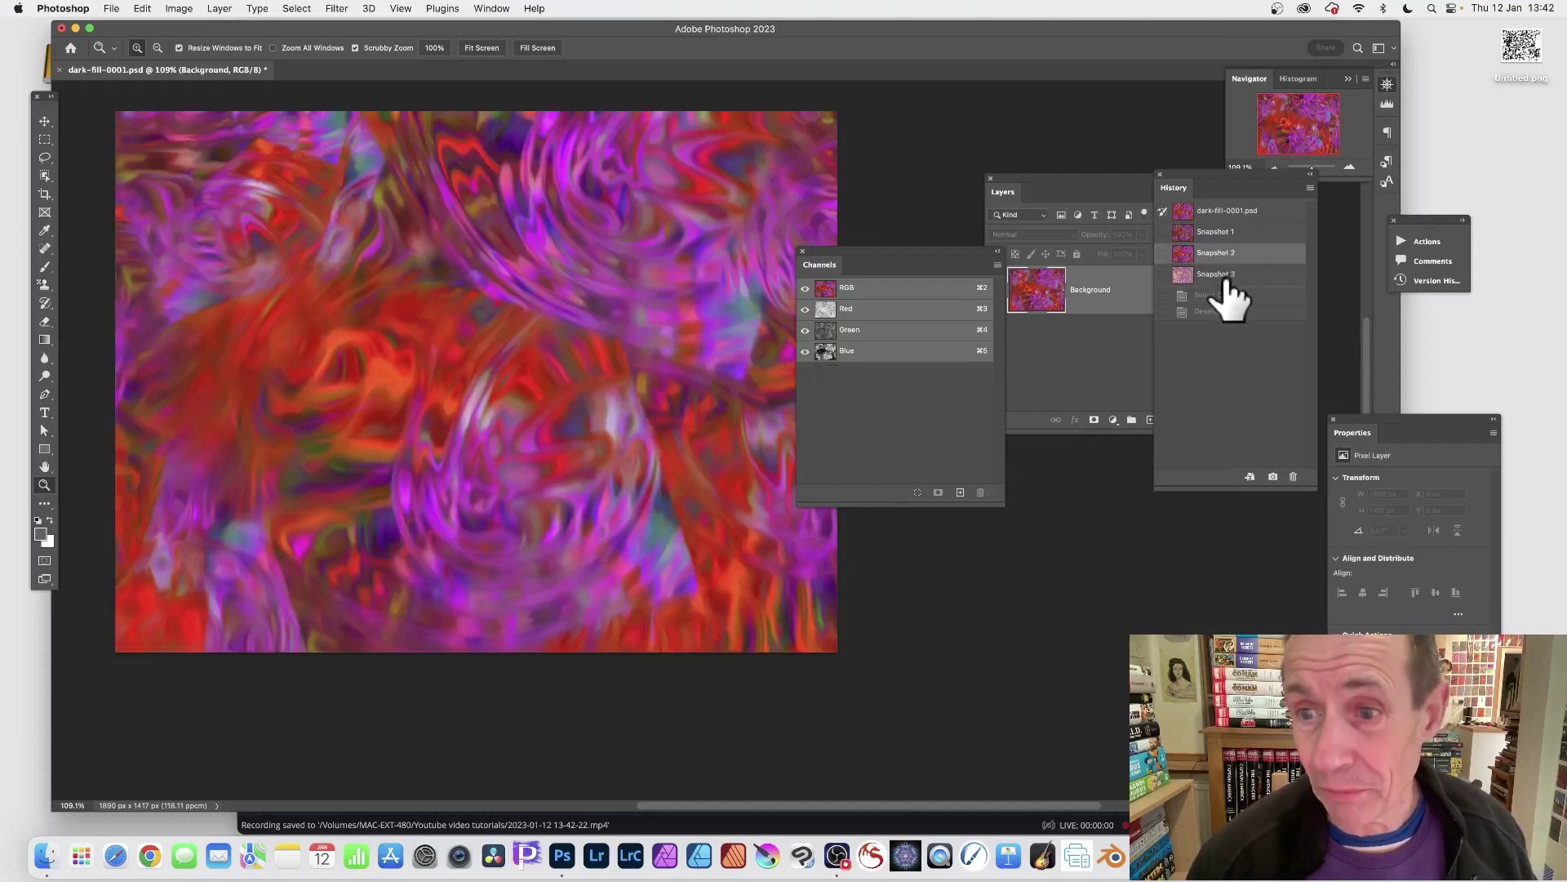
{"action": "left_click", "coordinate": [1222, 273]}
{"action": "left_click", "coordinate": [1222, 253]}
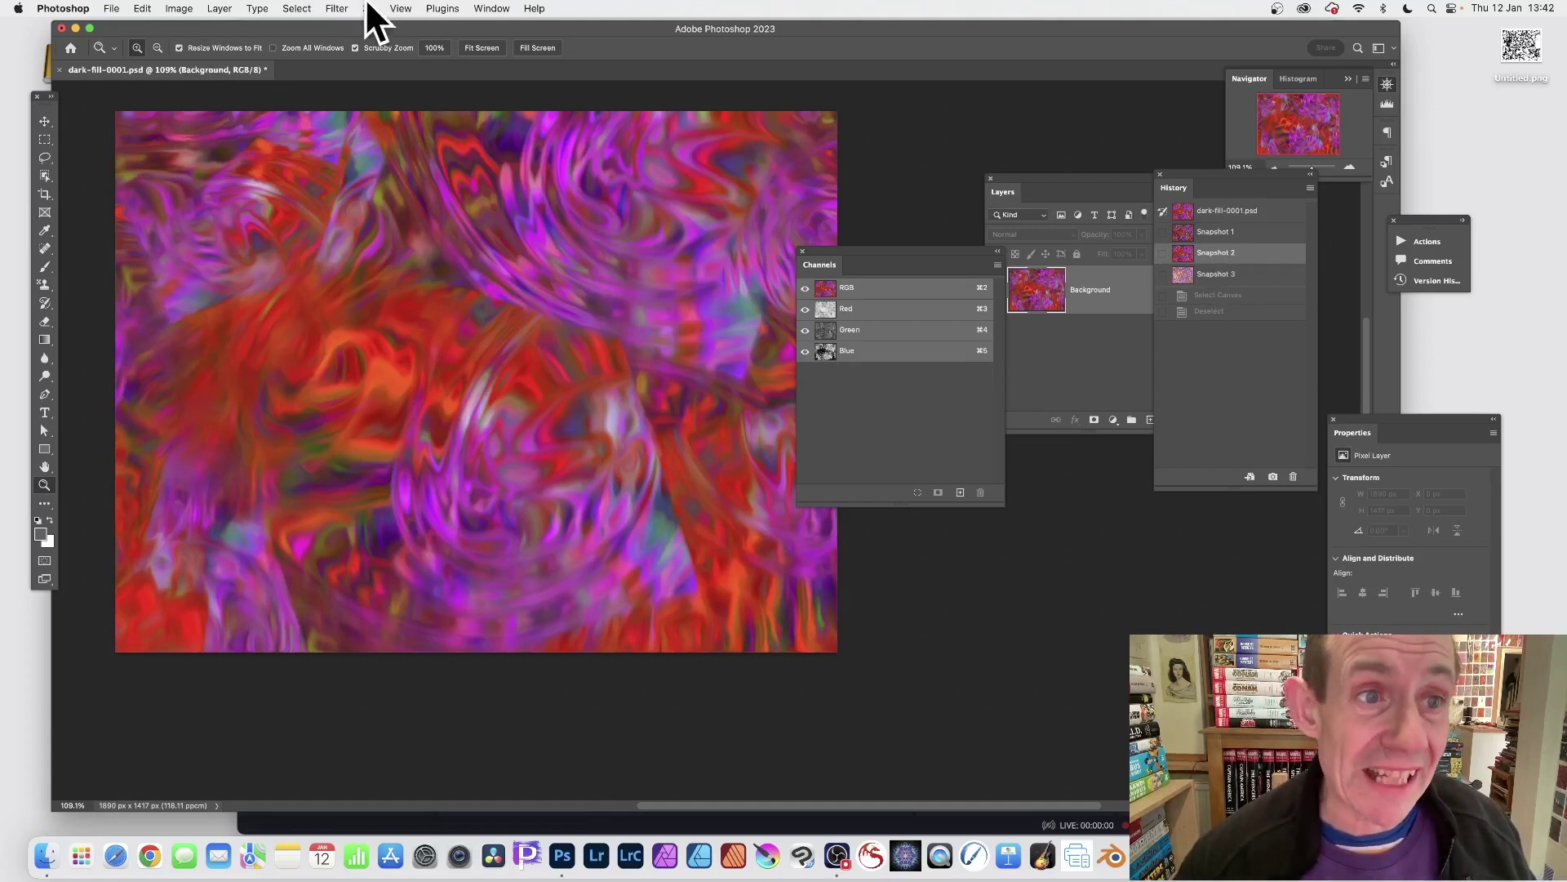
Select and copy the entire canvas, then bring up the Channels panel menu
{"action": "left_click", "coordinate": [297, 9]}
{"action": "left_click", "coordinate": [297, 26]}
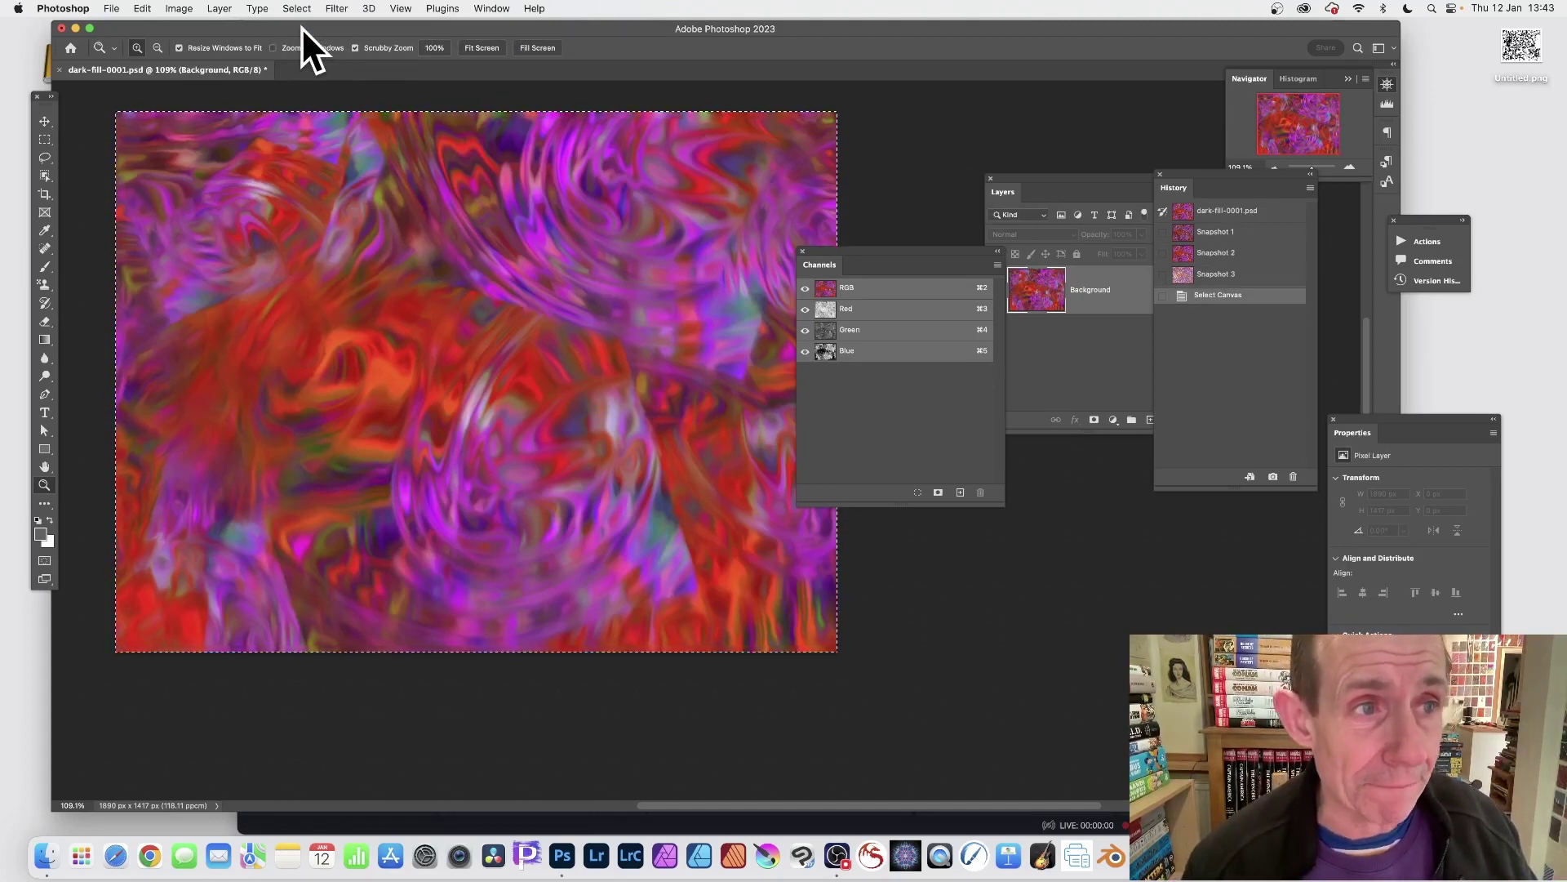
{"action": "left_click", "coordinate": [149, 7]}
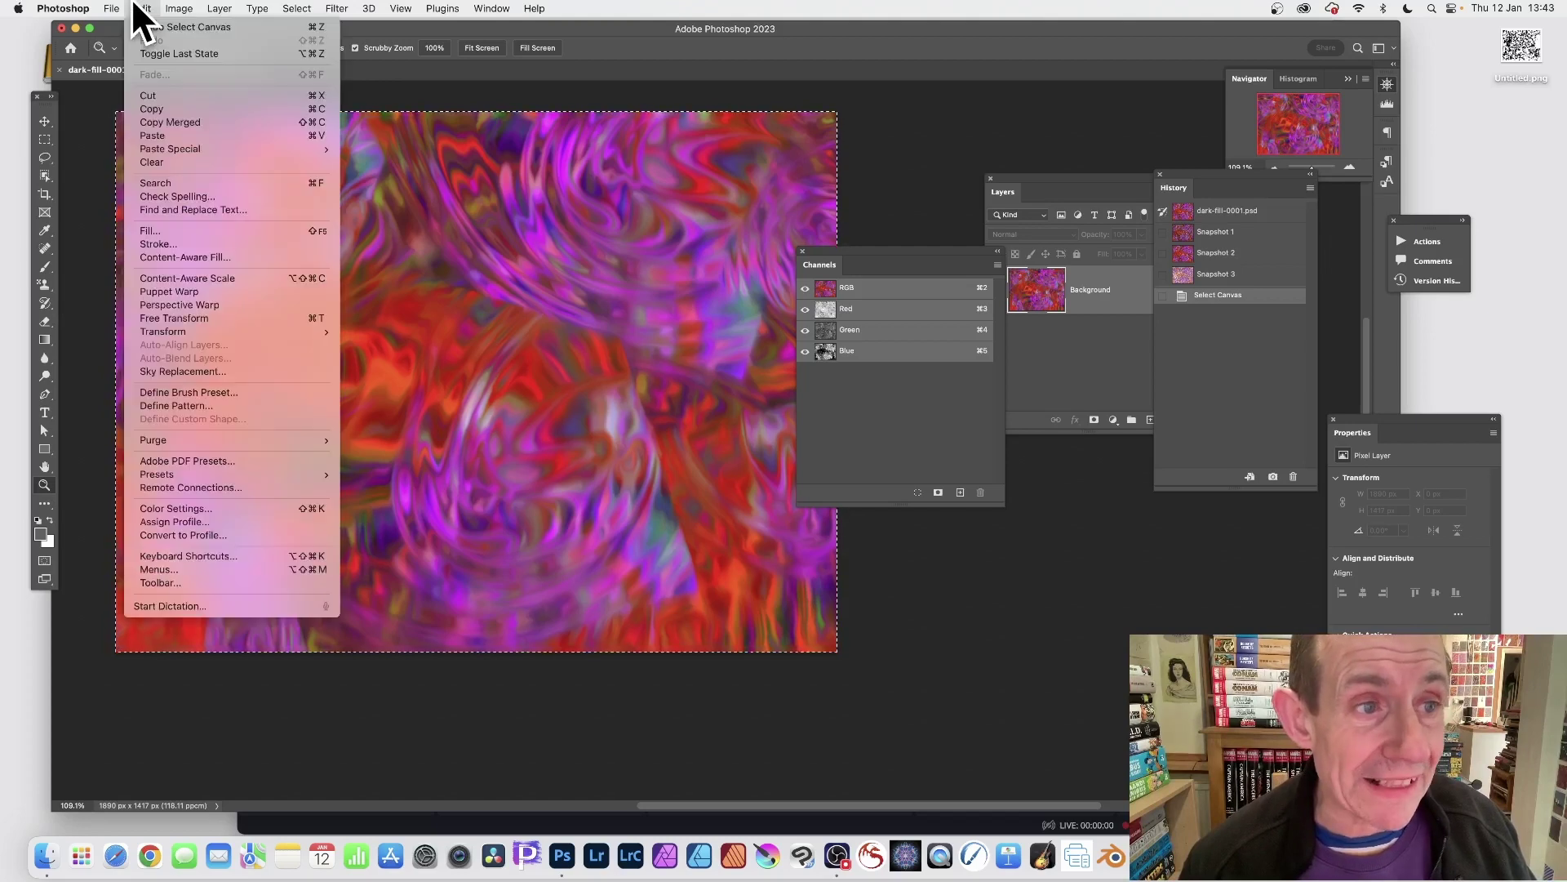
{"action": "left_click", "coordinate": [142, 111]}
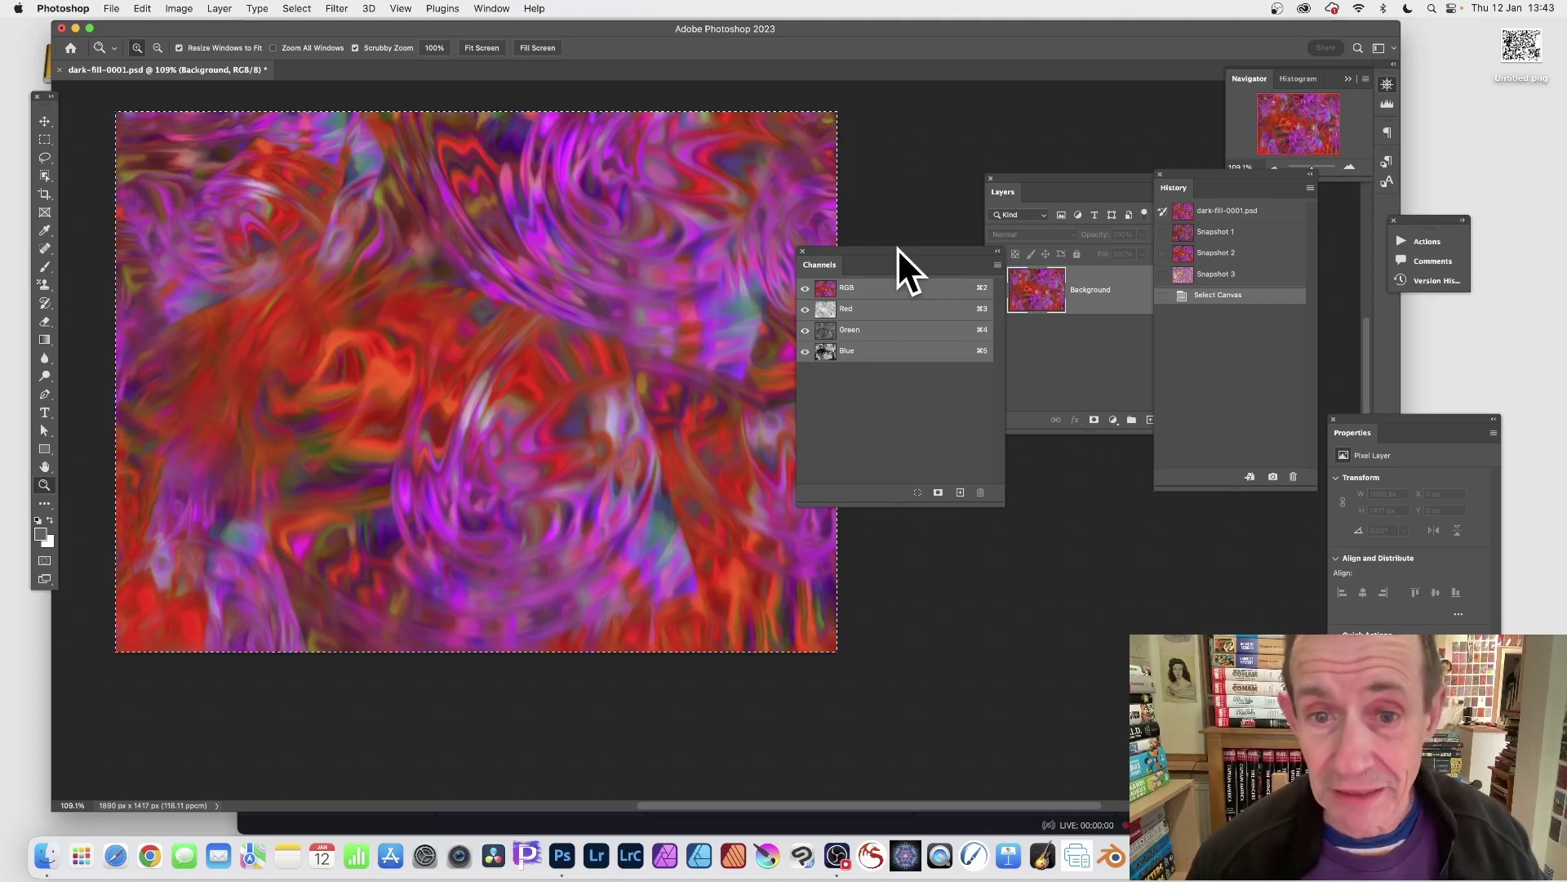
{"action": "mouse_move", "coordinate": [898, 248]}
{"action": "left_mouse_down"}
{"action": "mouse_move", "coordinate": [865, 257]}
{"action": "mouse_move", "coordinate": [893, 240]}
{"action": "left_mouse_up"}
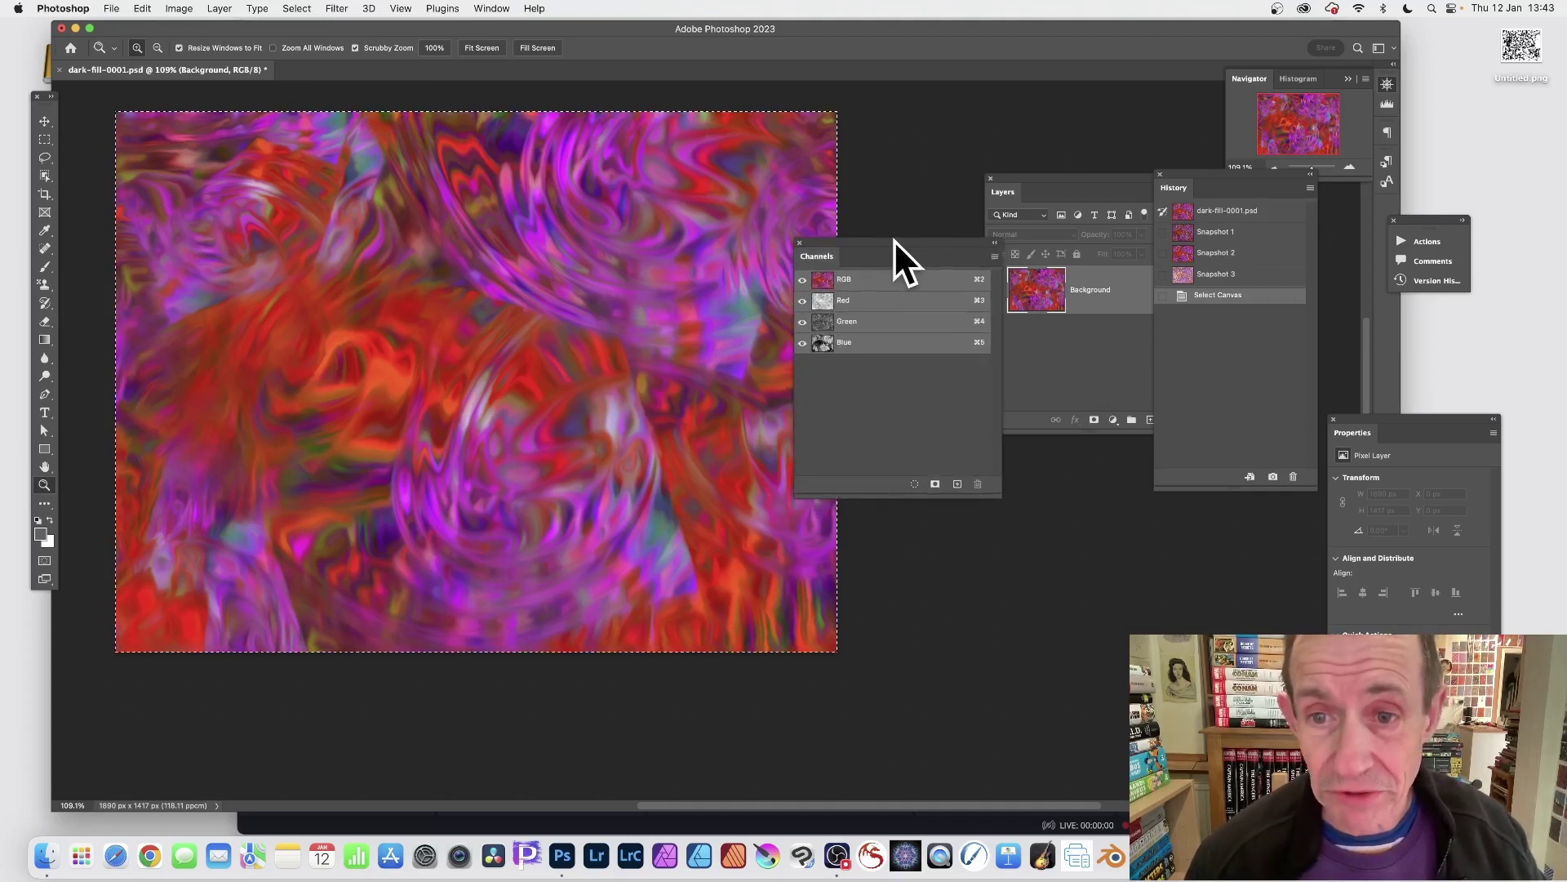
{"action": "left_click", "coordinate": [997, 254]}
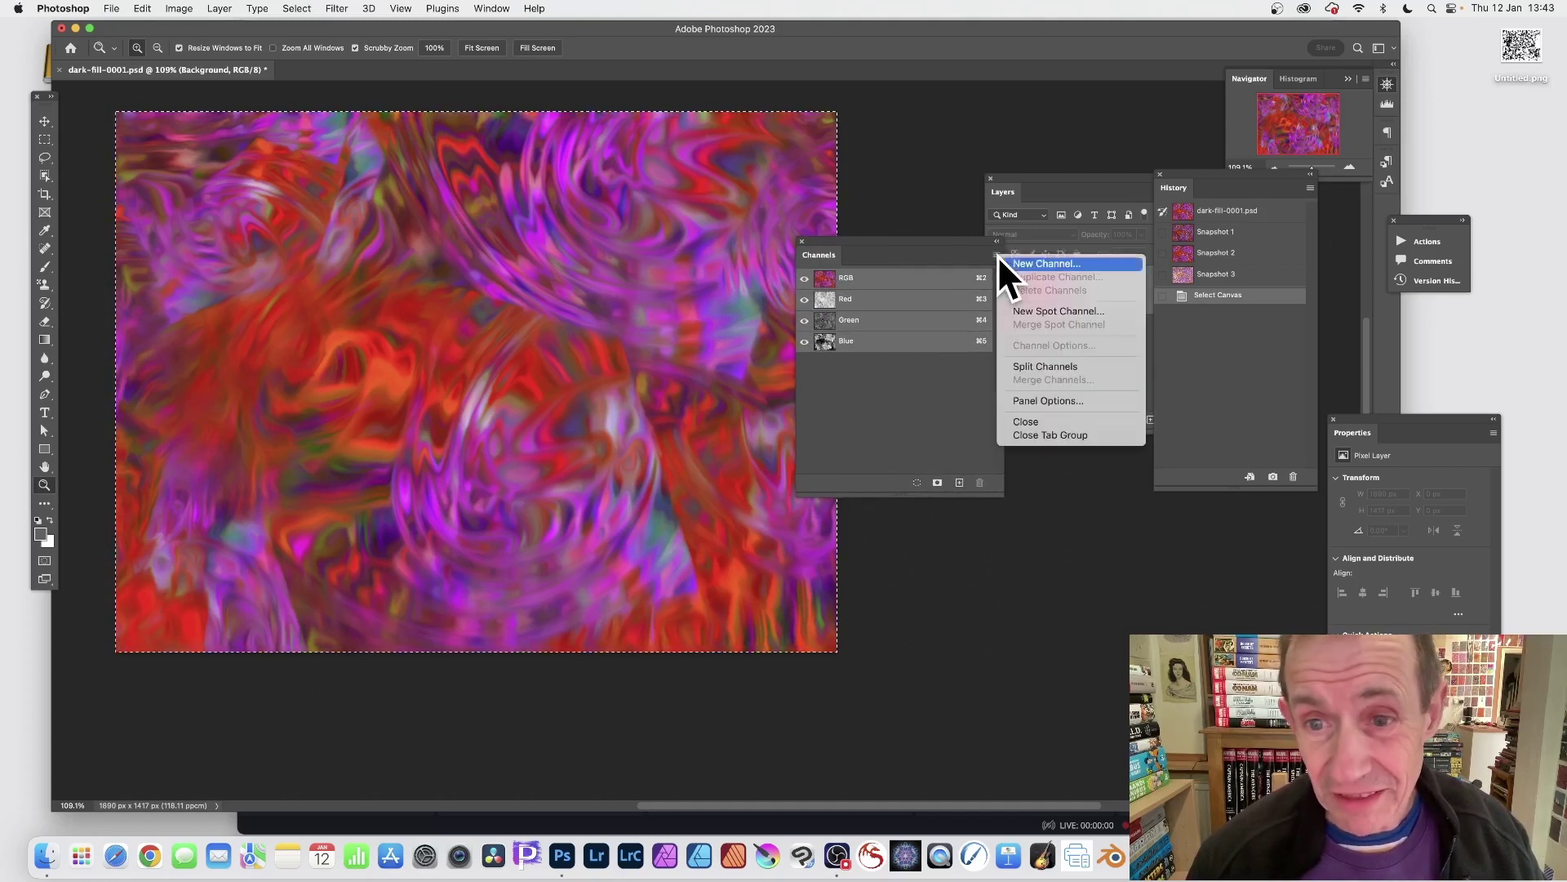
Create a new Alpha 1 channel and paste the copied swirl image into it
{"action": "left_click", "coordinate": [1052, 261]}
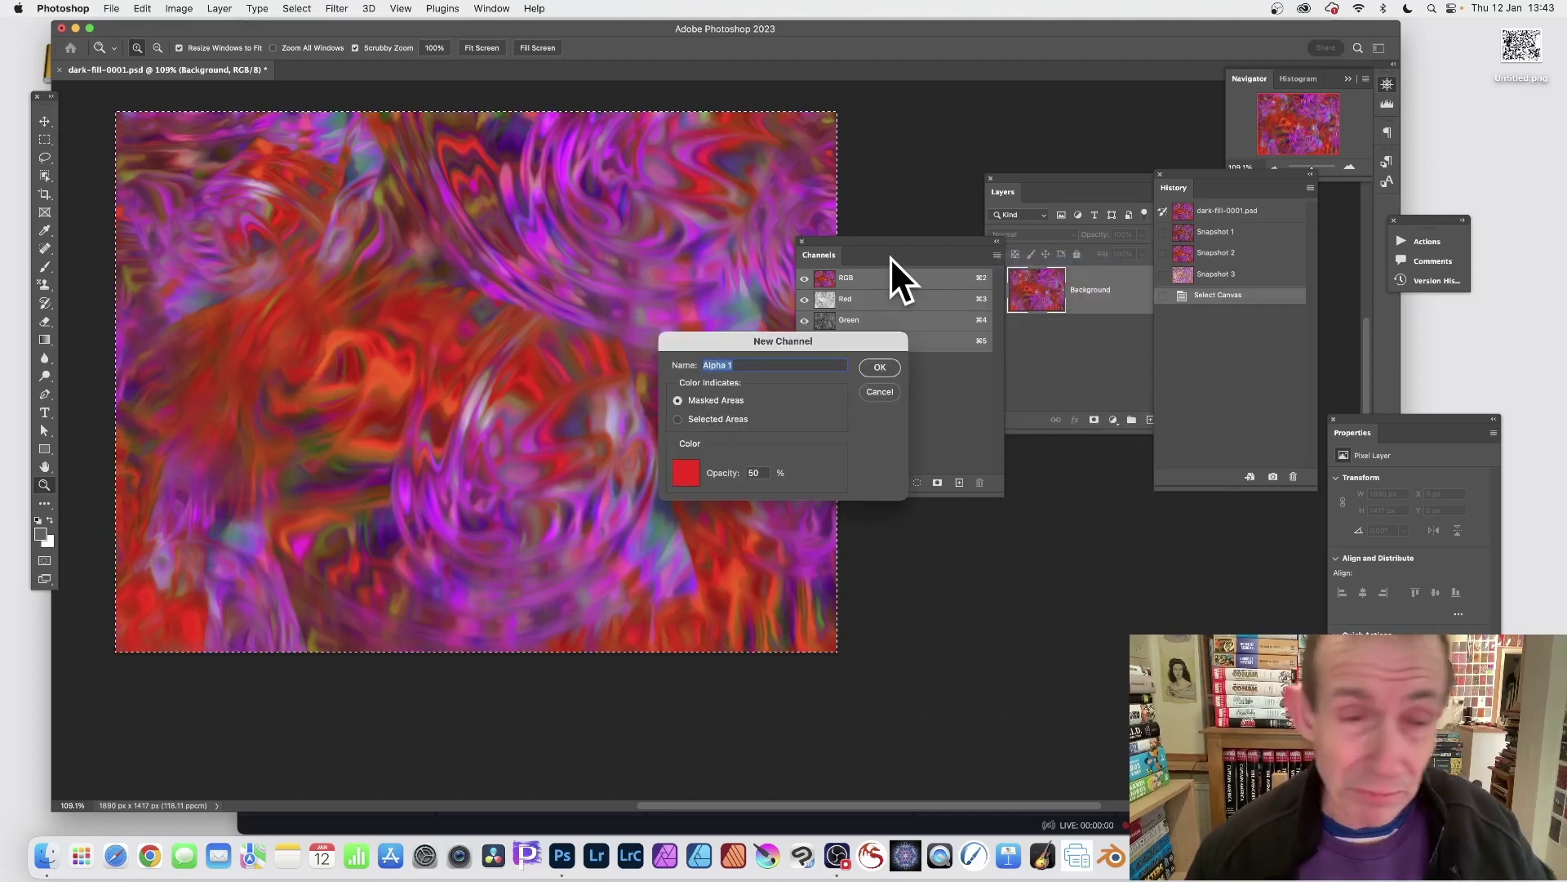
{"action": "left_click", "coordinate": [885, 372]}
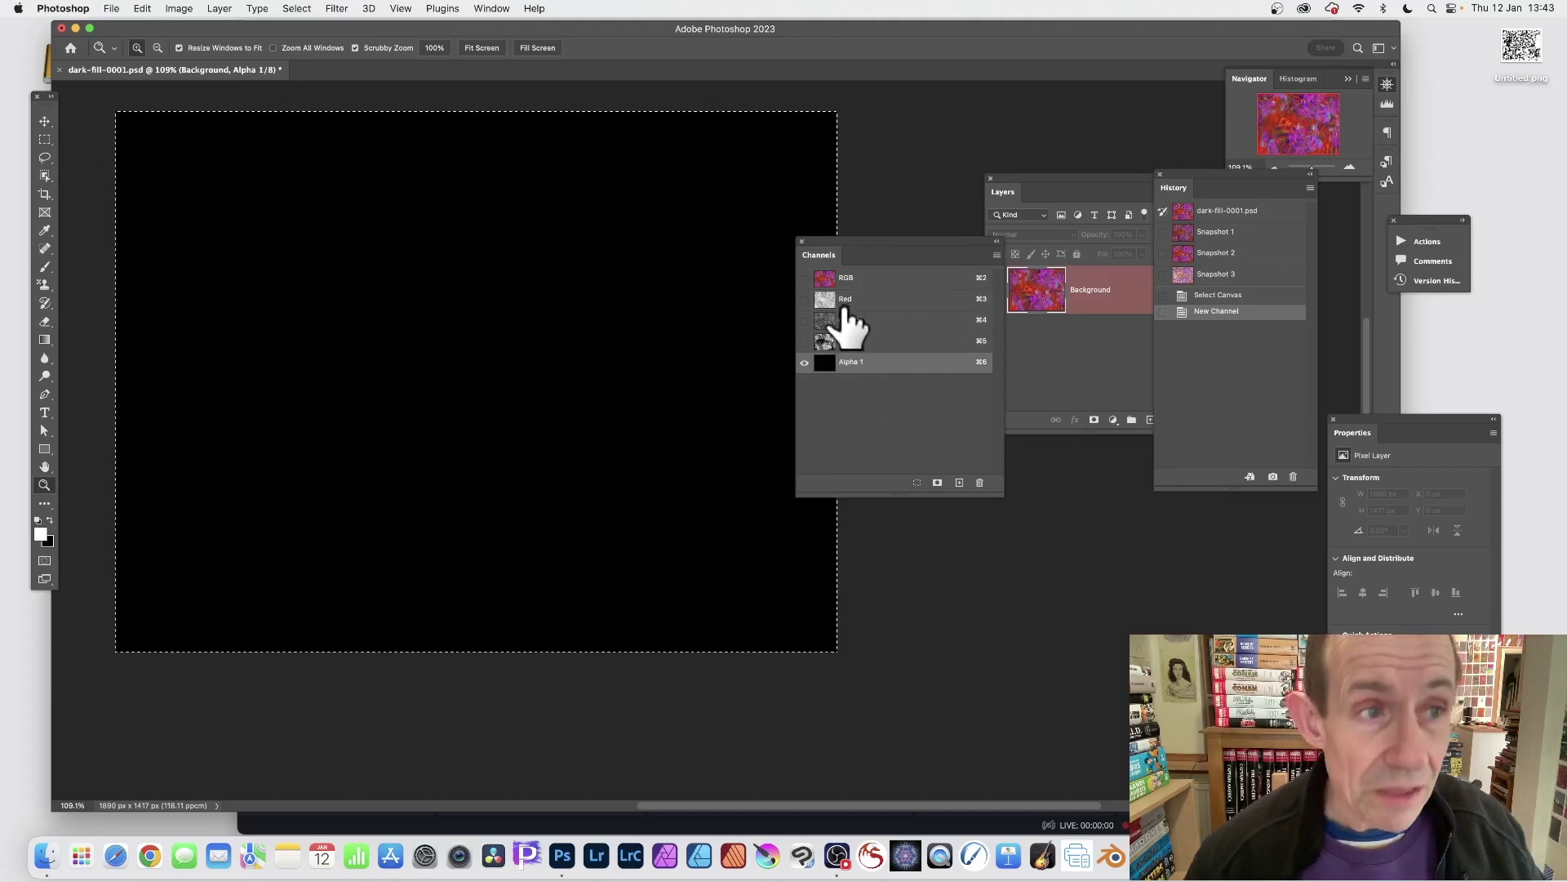
{"action": "left_click", "coordinate": [142, 9]}
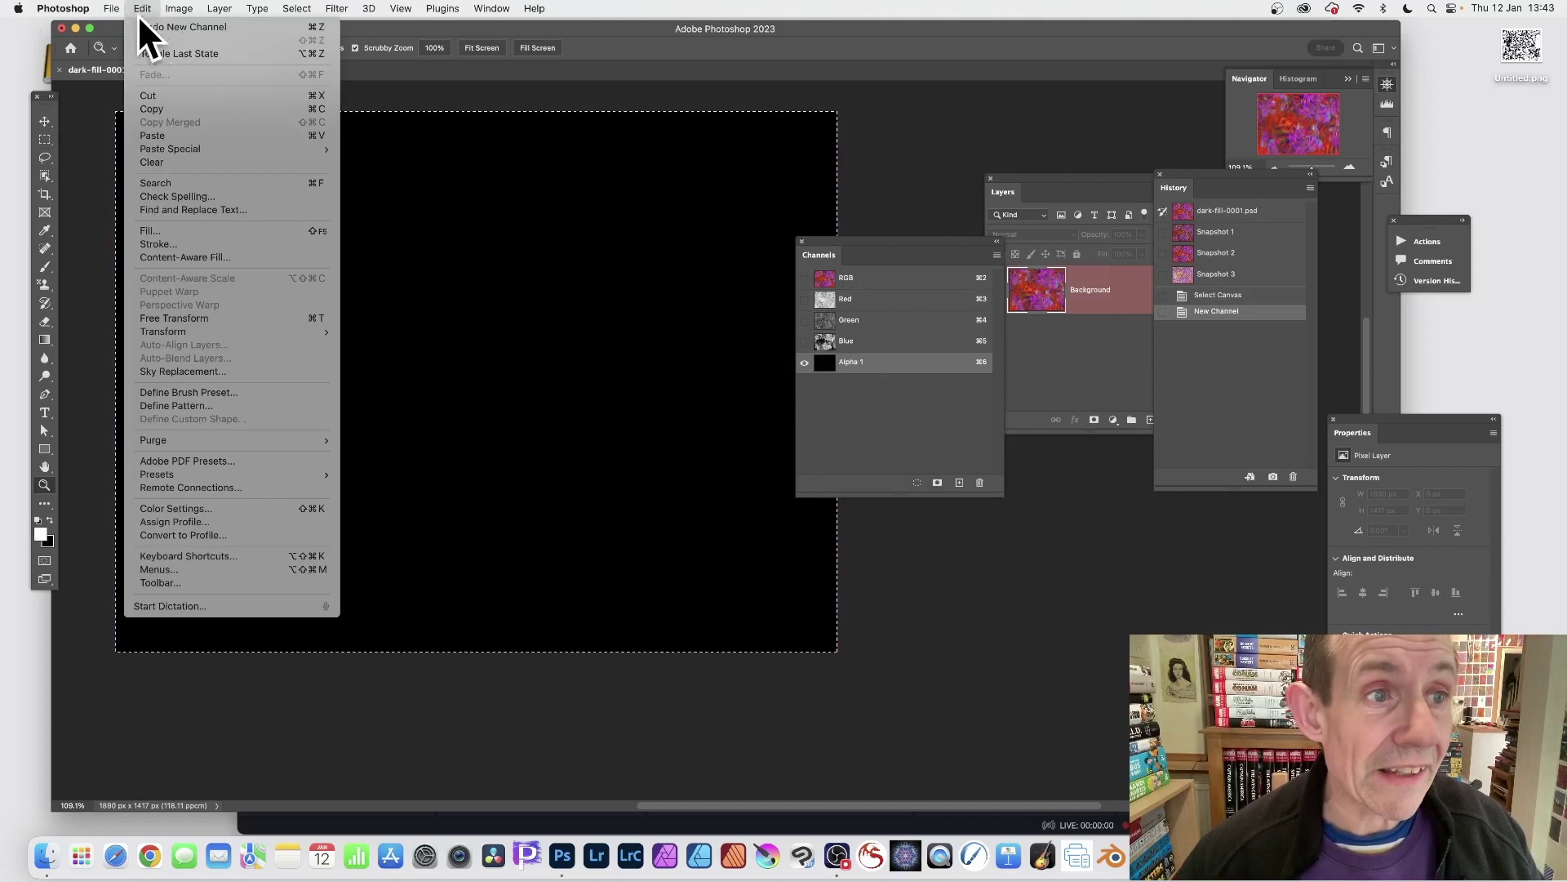
{"action": "left_click", "coordinate": [178, 136]}
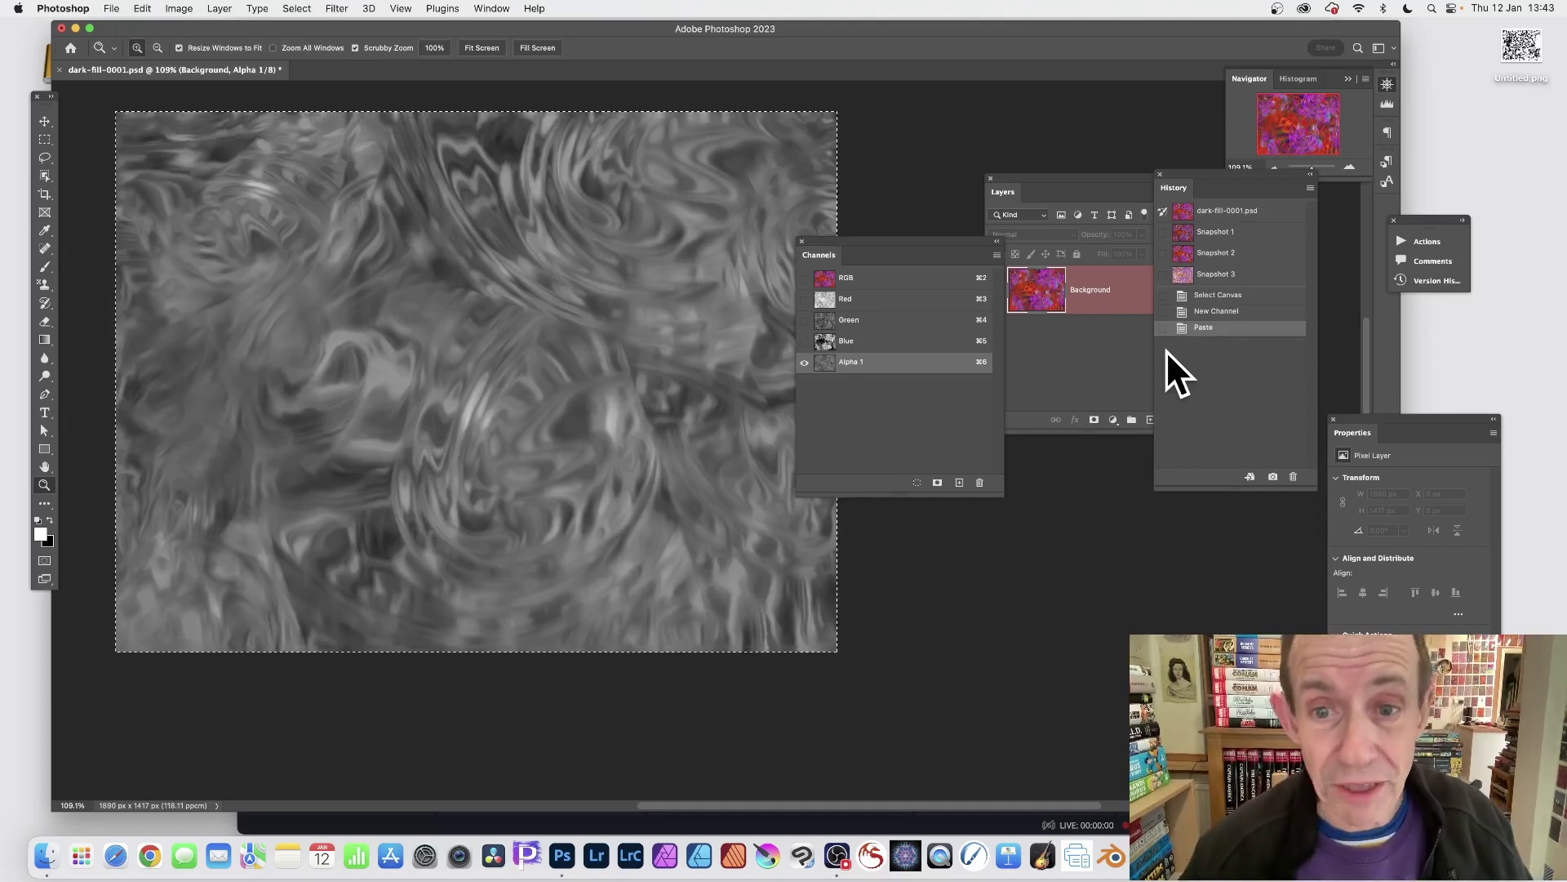
Back on the RGB composite, load a selection using Alpha 1 as the source channel
{"action": "left_click", "coordinate": [859, 280]}
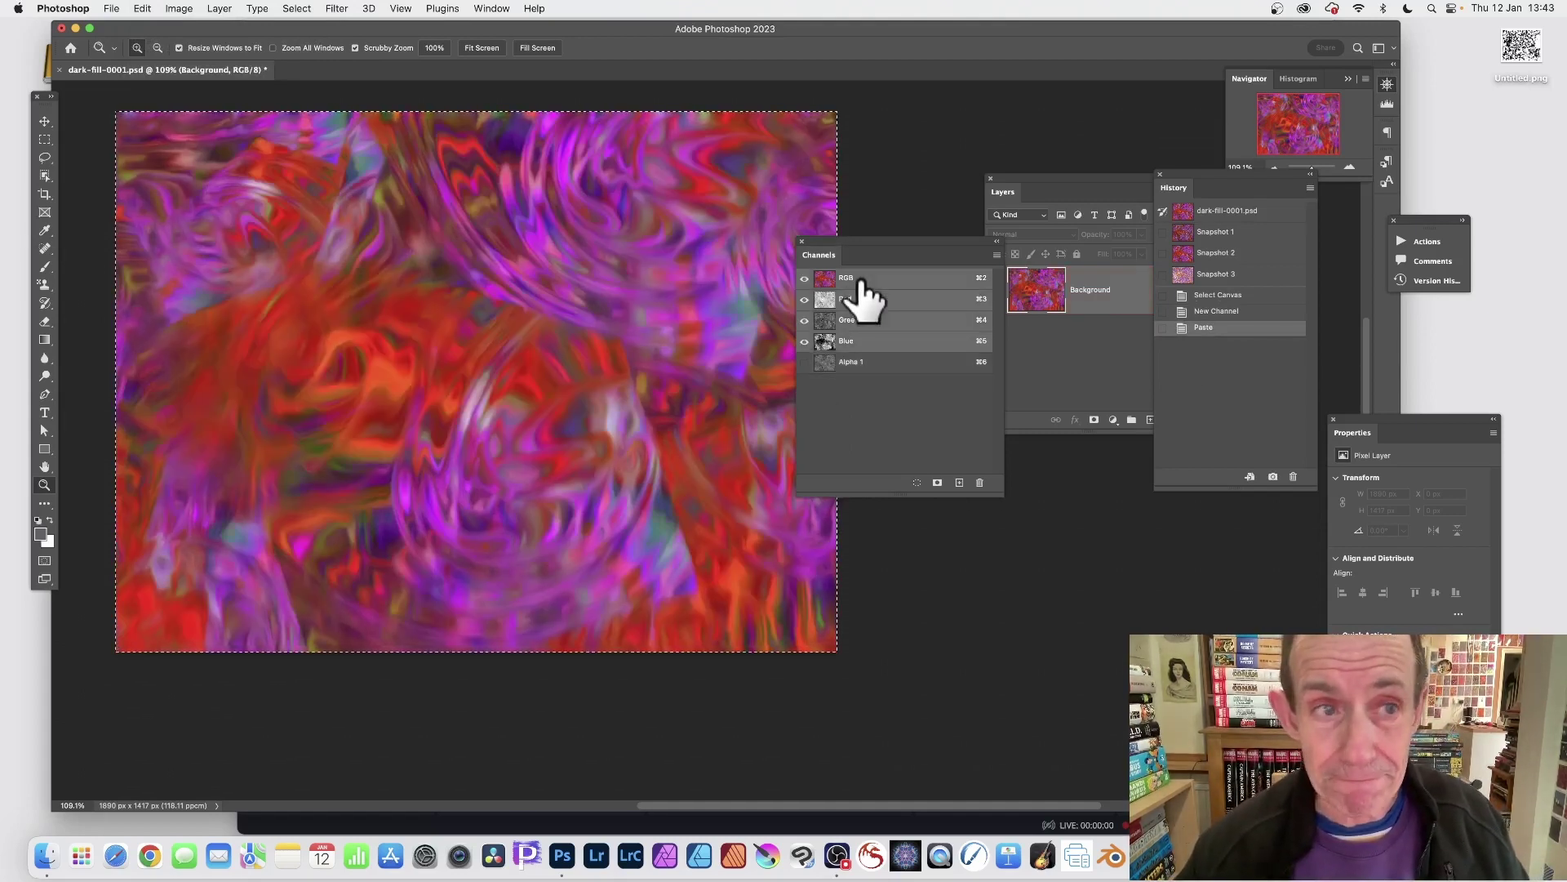
{"action": "left_click", "coordinate": [297, 9]}
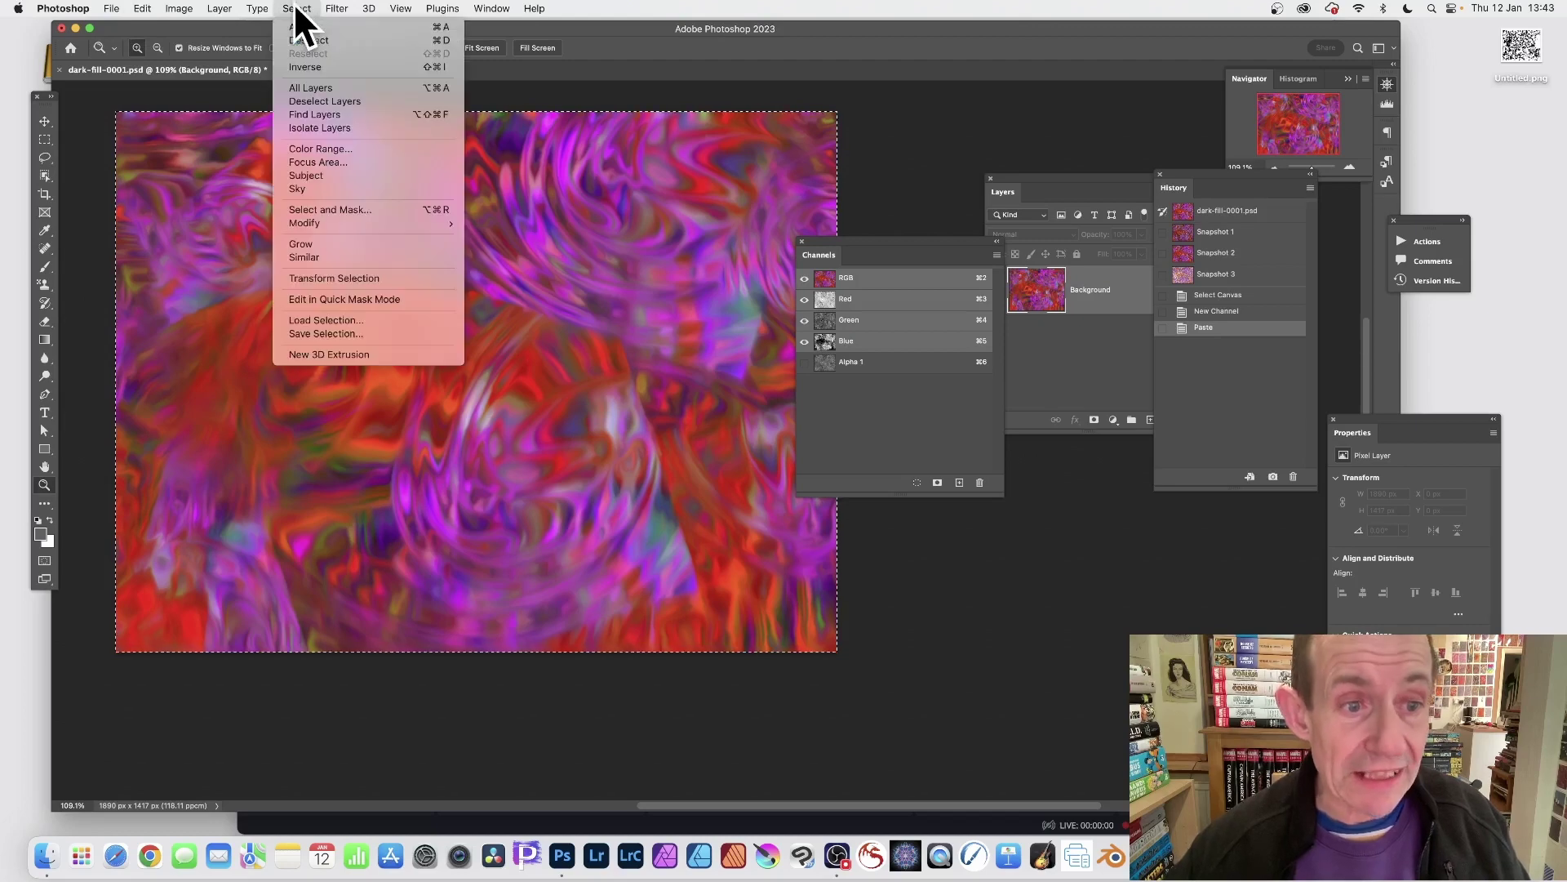
{"action": "left_click", "coordinate": [353, 322]}
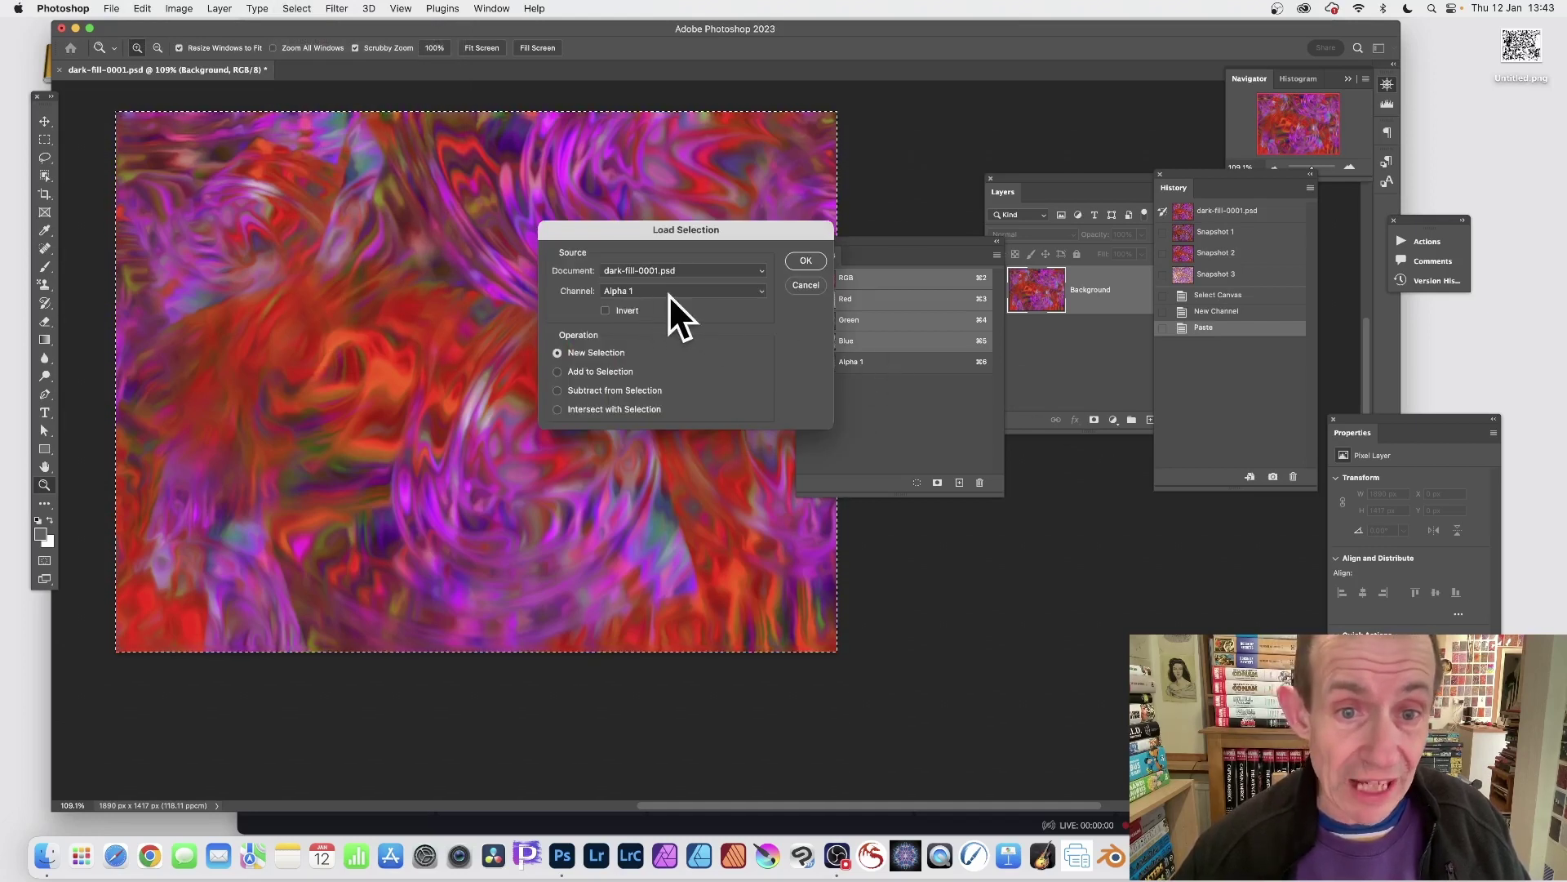
{"action": "left_click", "coordinate": [634, 293]}
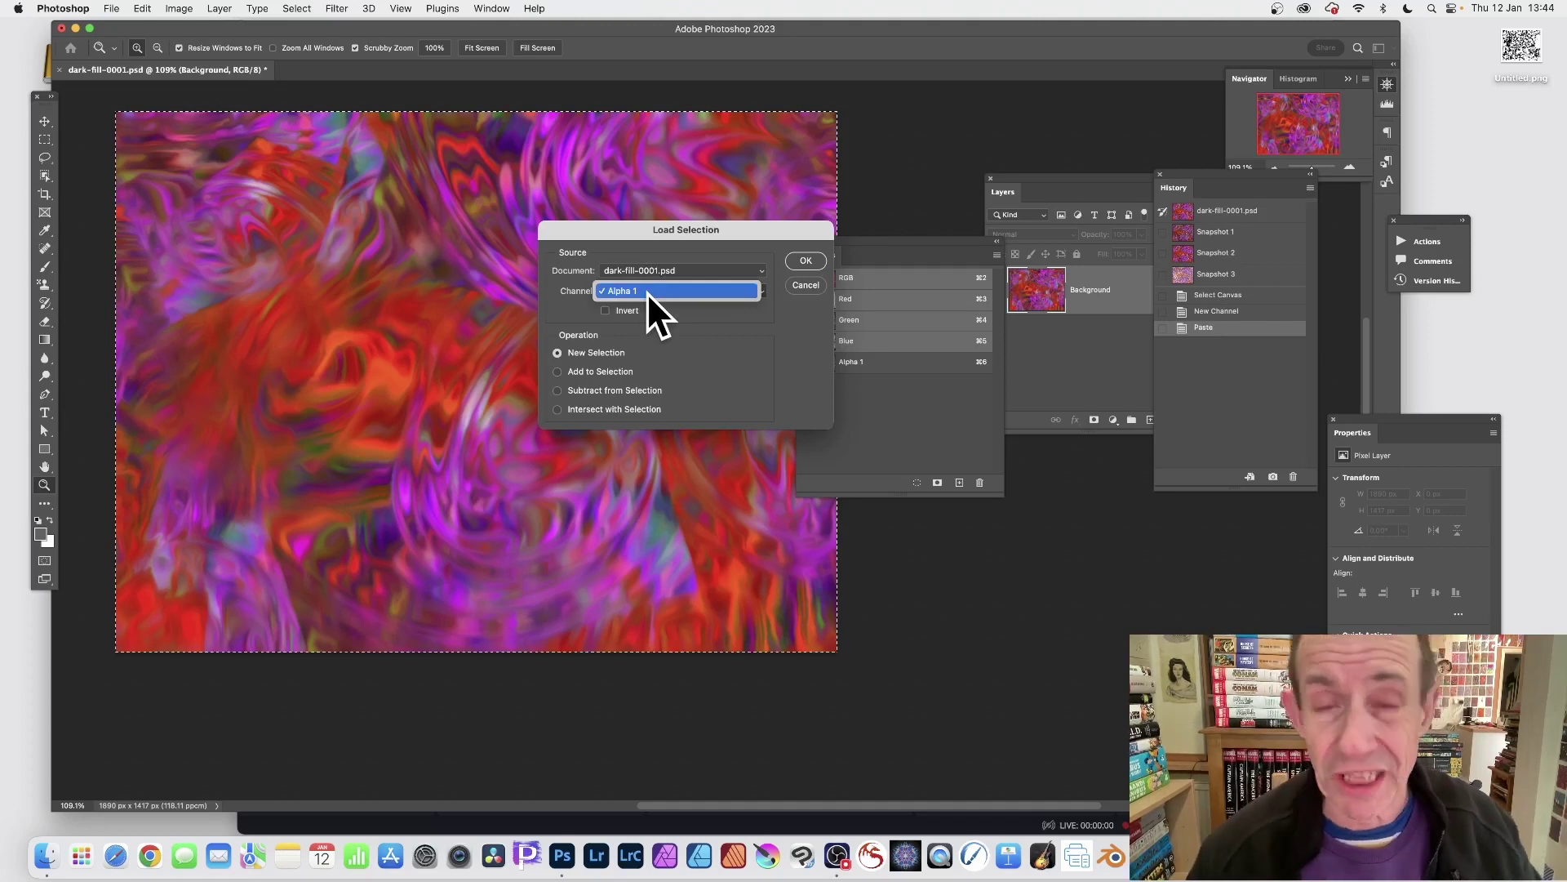
{"action": "left_click", "coordinate": [646, 292]}
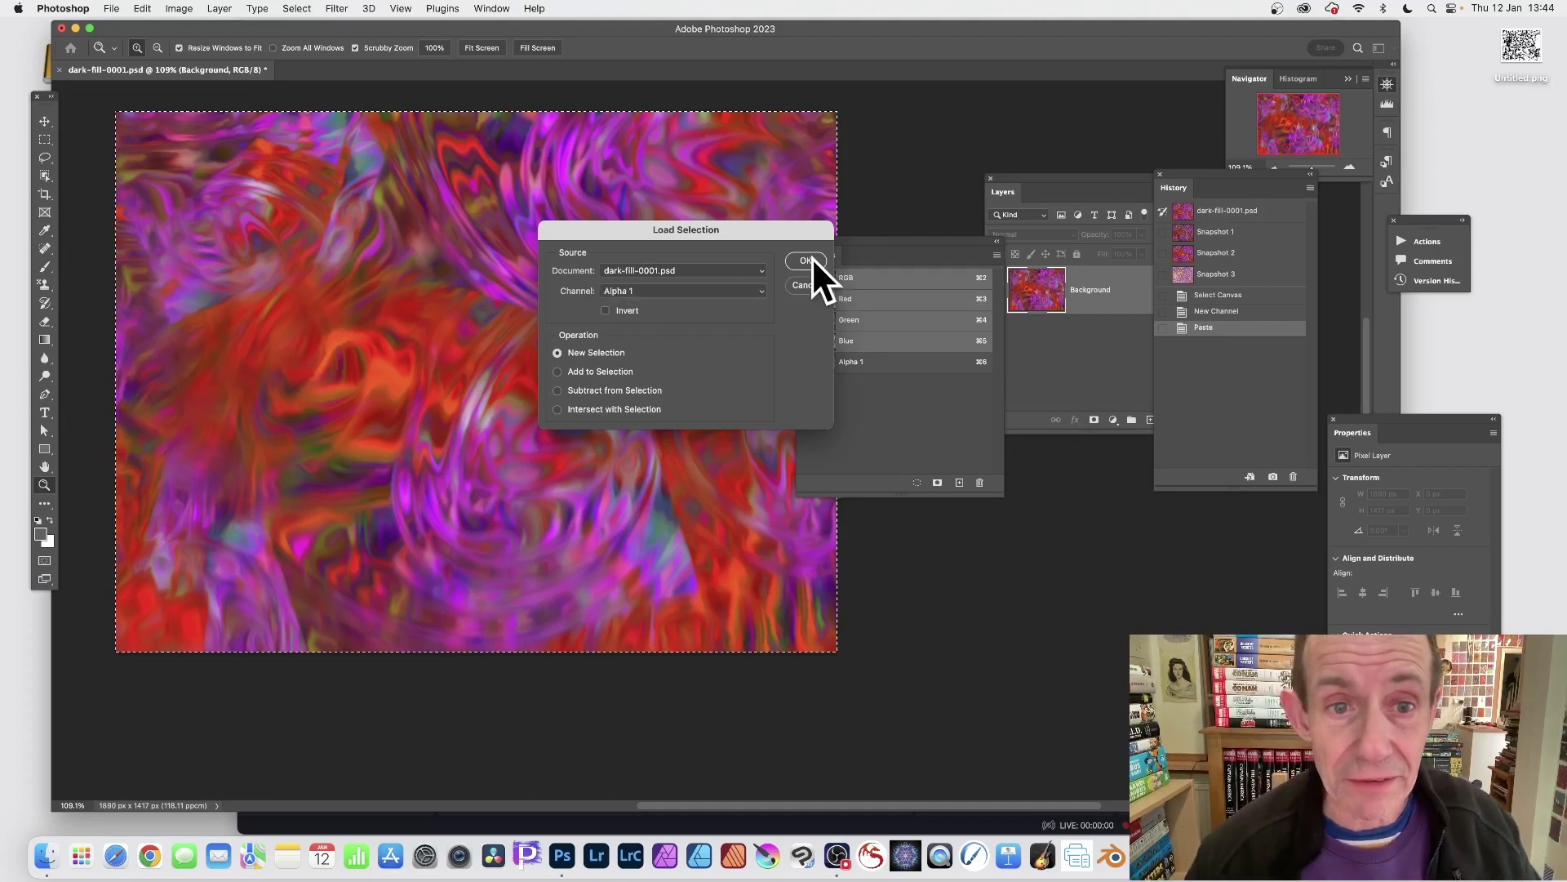
{"action": "left_click", "coordinate": [808, 259]}
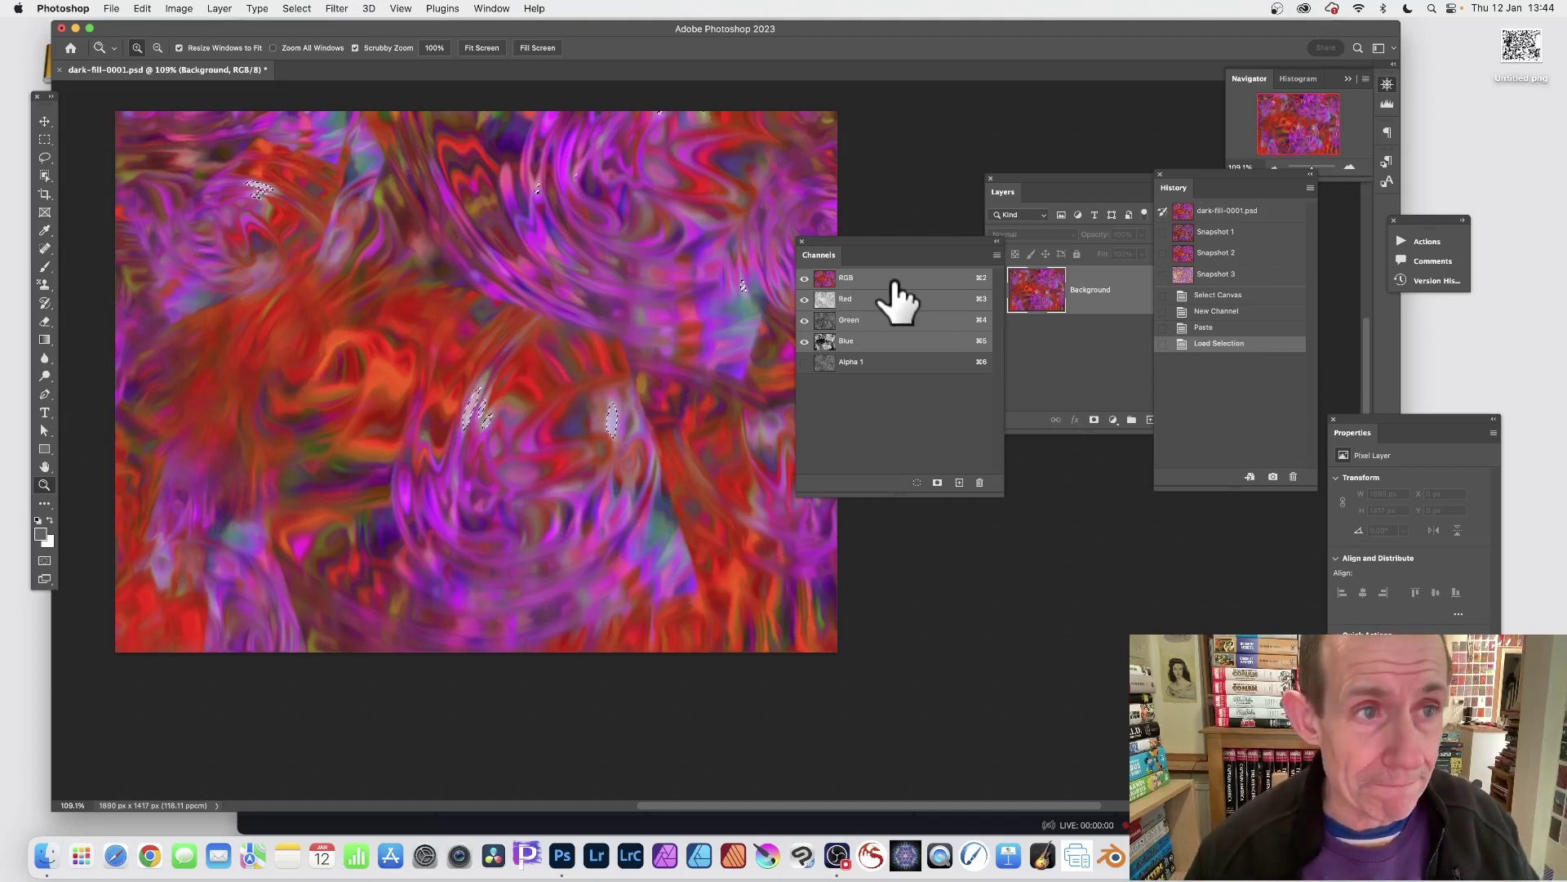
Copy the selected pixels, deselect, and paste them as Layer 1 above the Background
{"action": "left_click", "coordinate": [141, 9]}
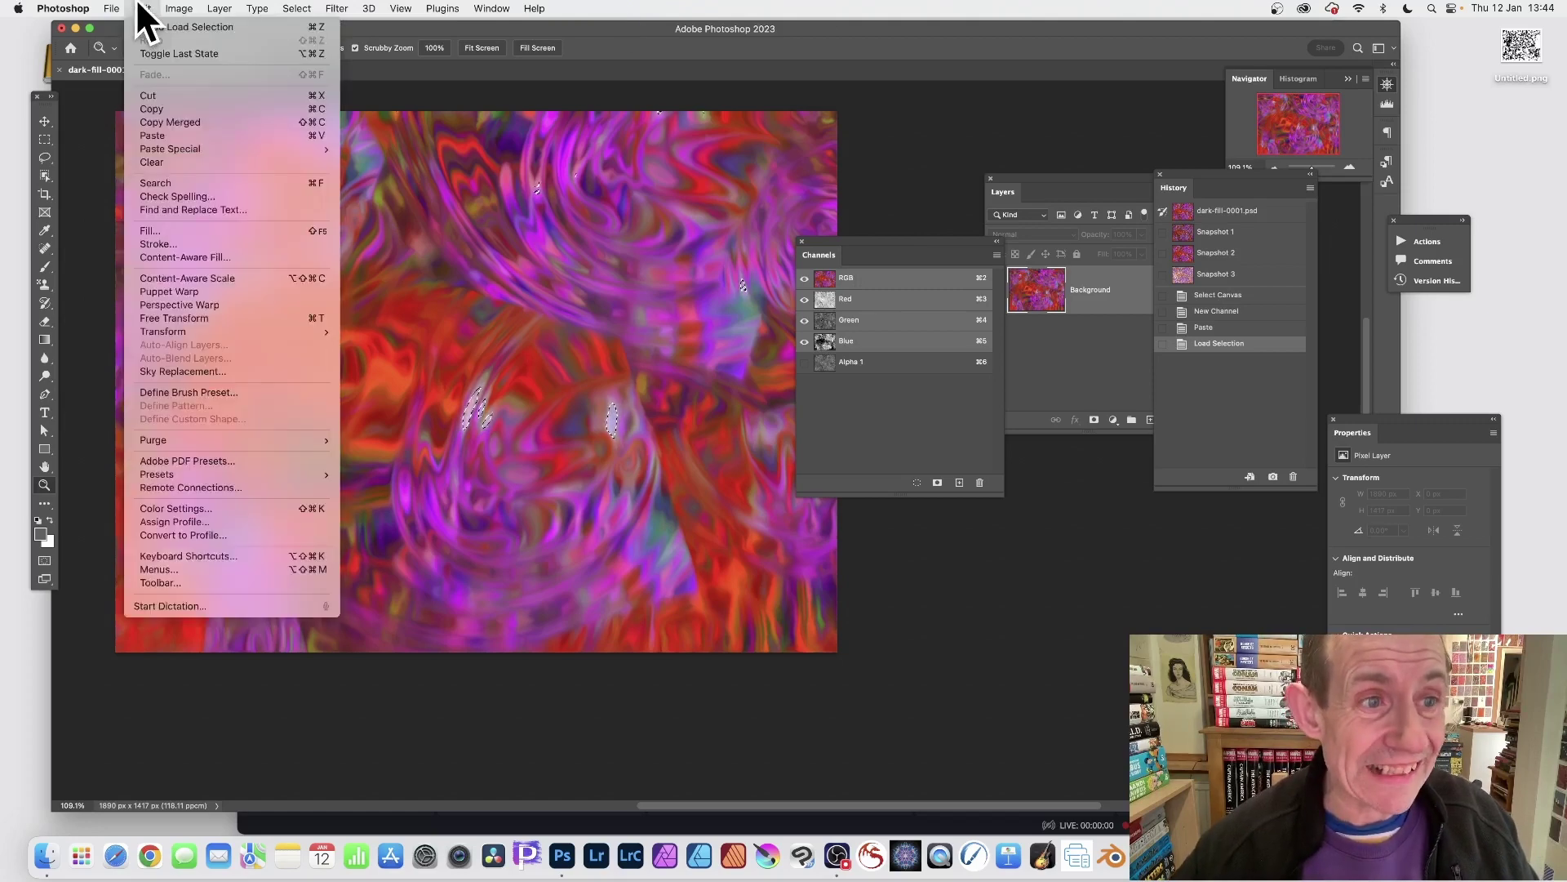
{"action": "left_click", "coordinate": [158, 109]}
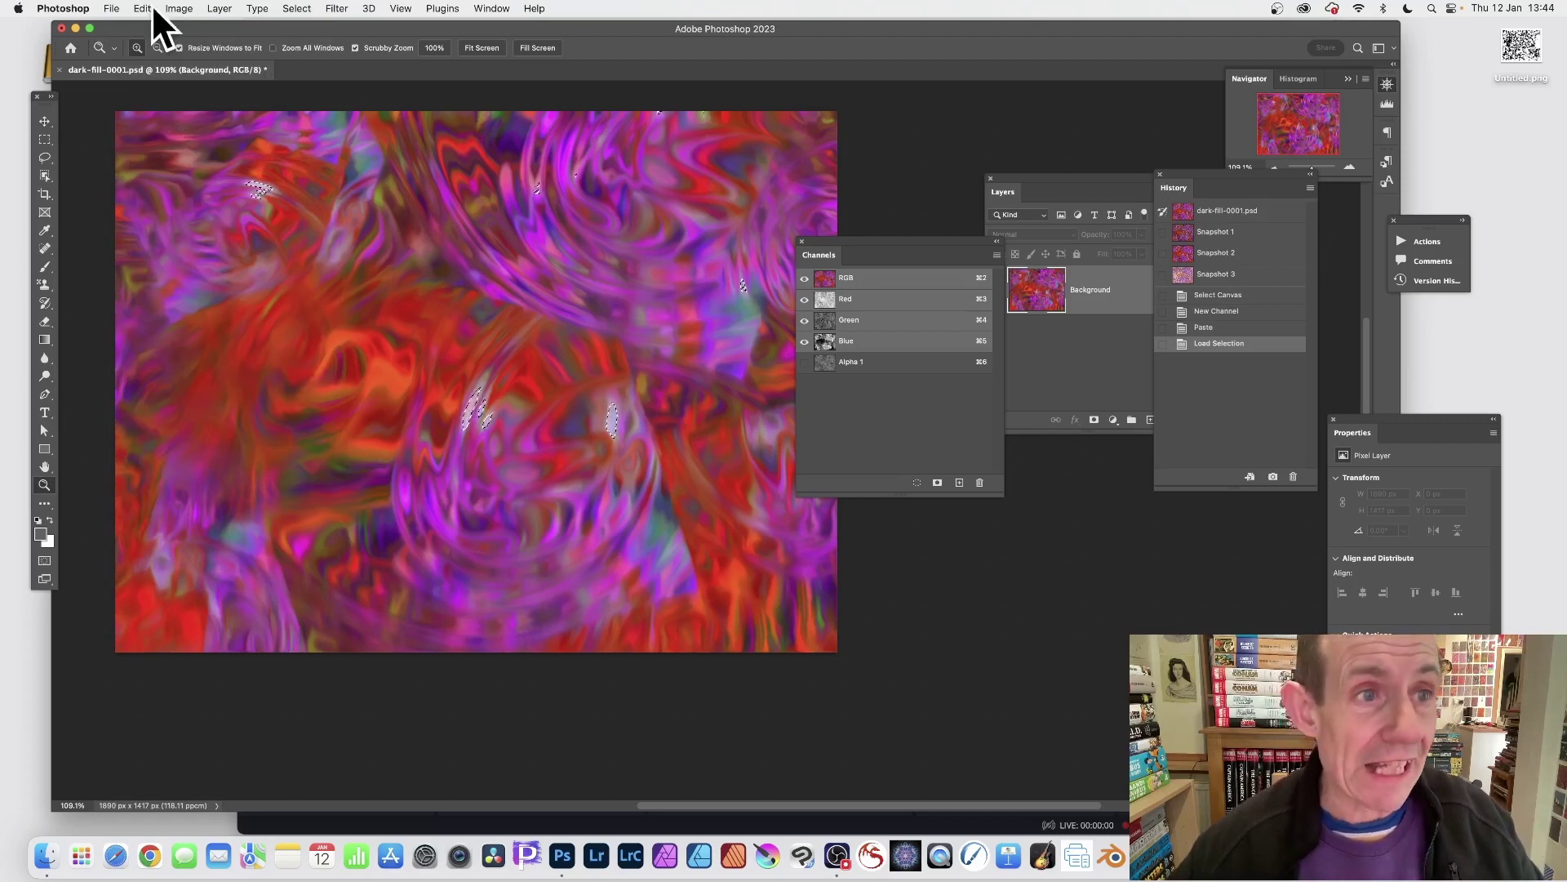
{"action": "left_click", "coordinate": [296, 8]}
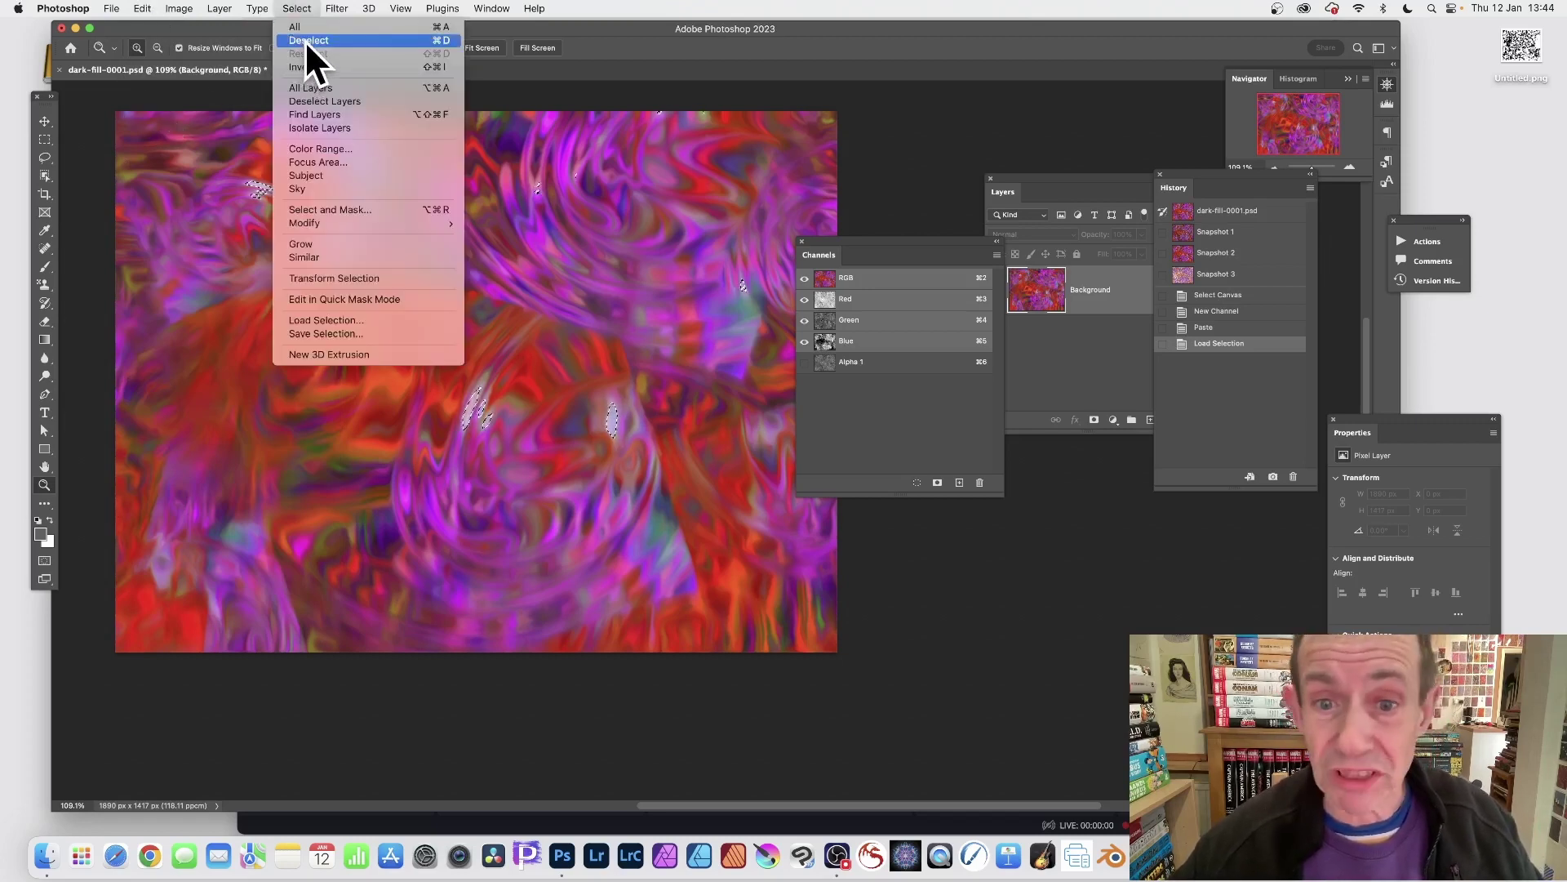
{"action": "left_click", "coordinate": [305, 41]}
{"action": "left_click", "coordinate": [142, 8]}
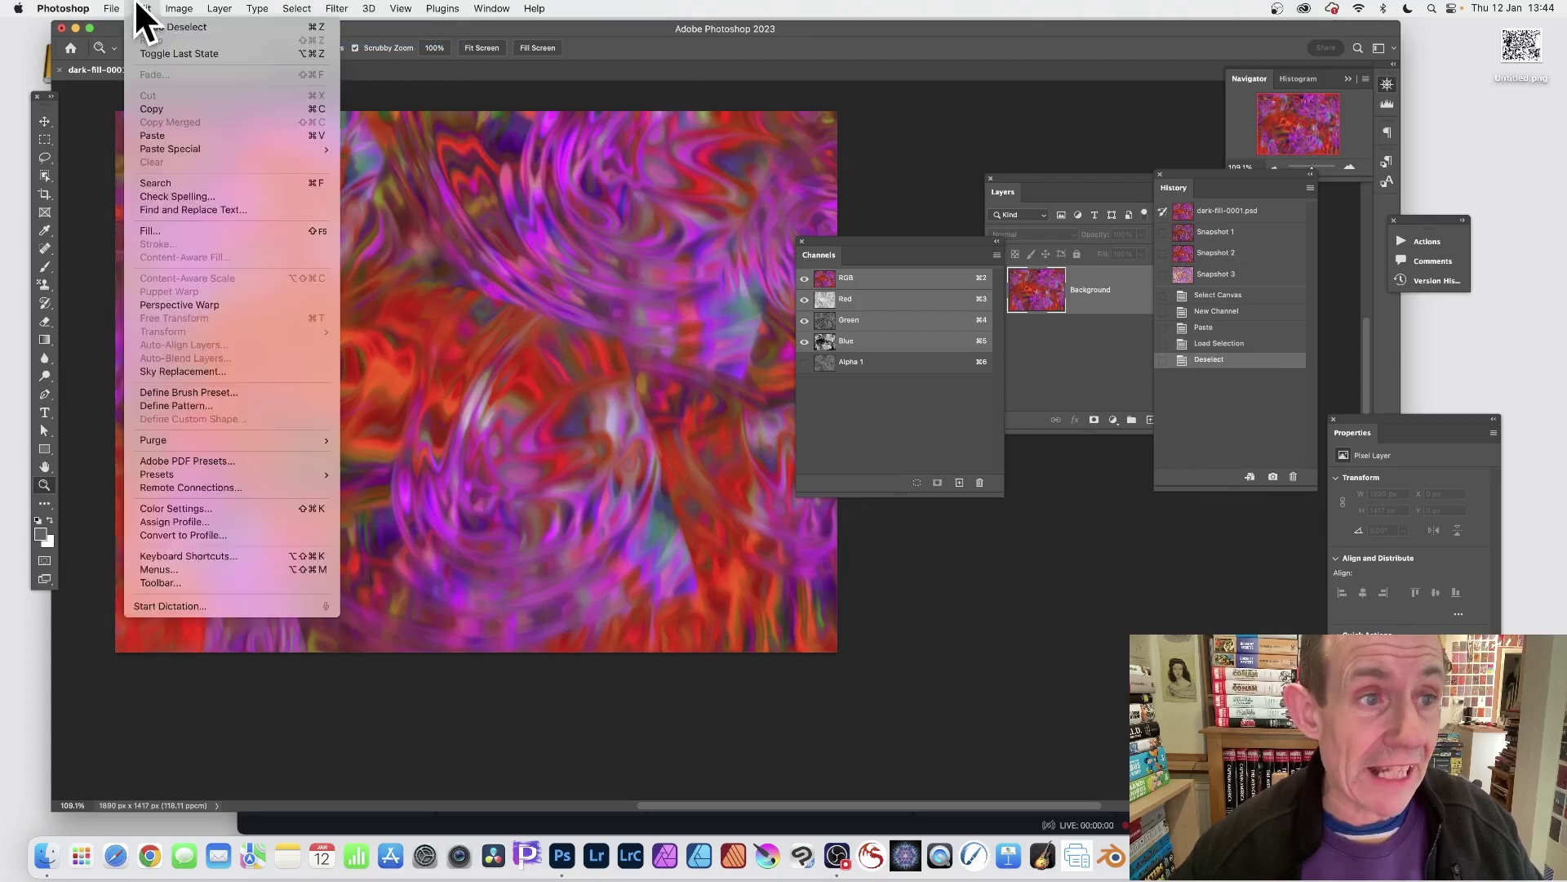
{"action": "left_click", "coordinate": [155, 134]}
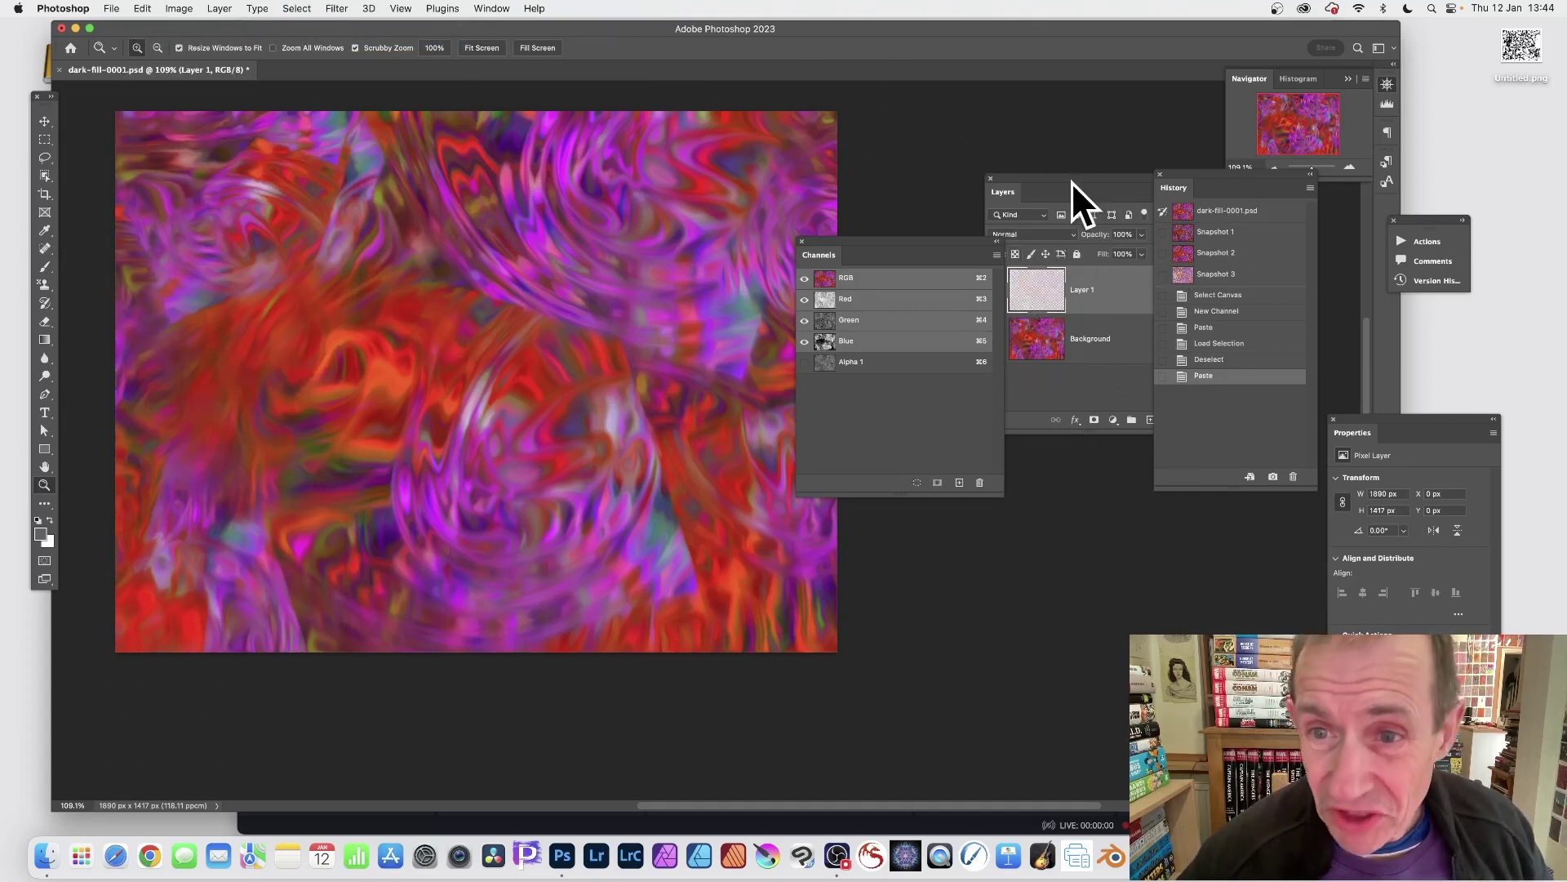
{"action": "left_click_drag", "start_coordinate": [1071, 183], "coordinate": [947, 132]}
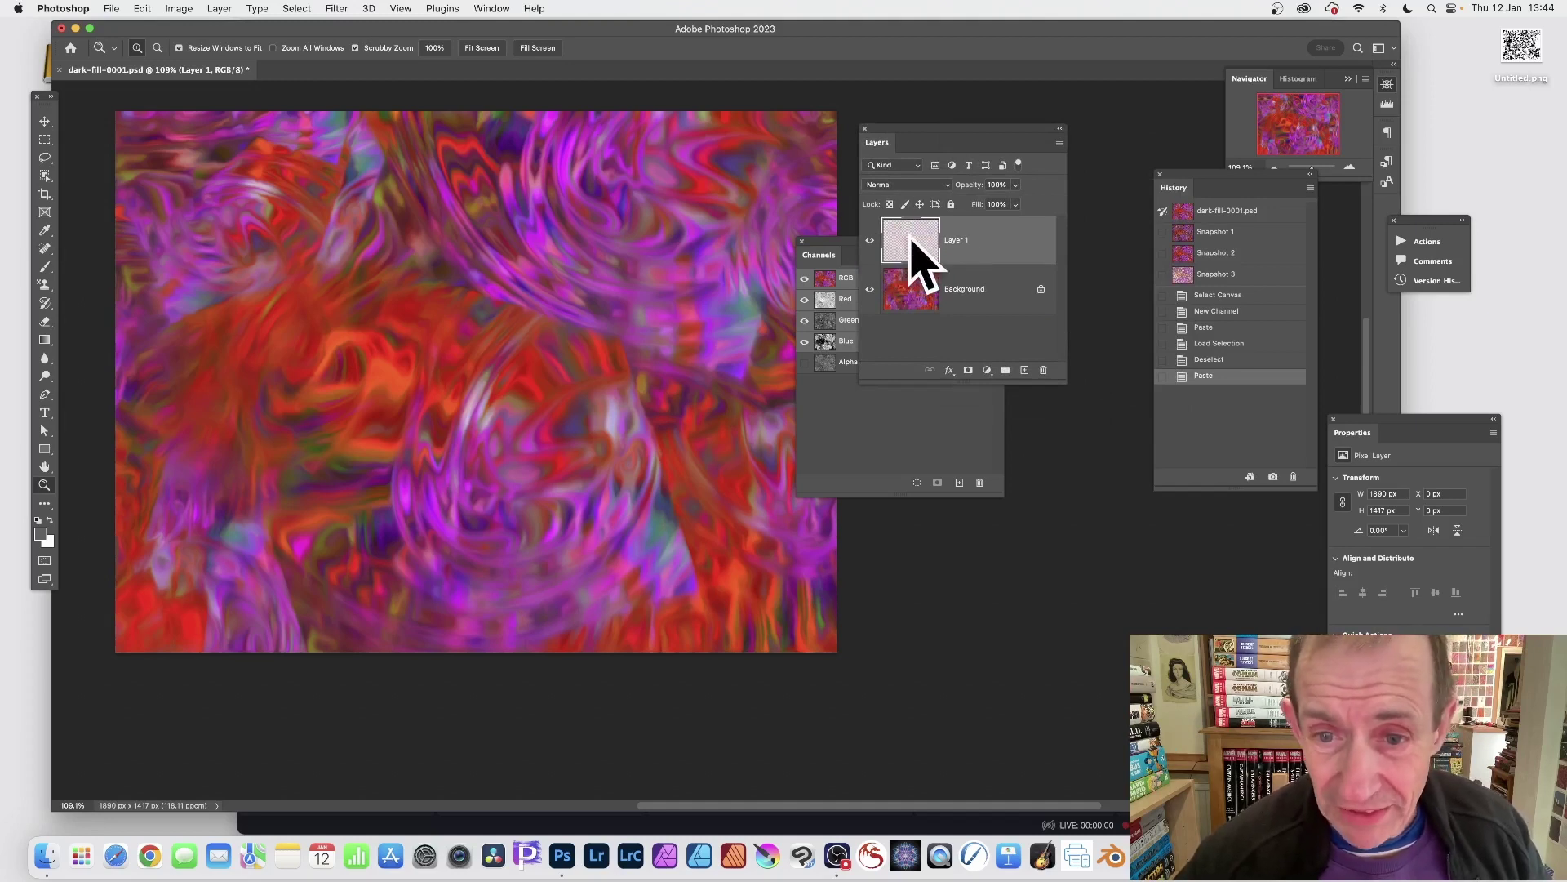
Add a Bevel & Emboss to Layer 1 as an Inner Bevel with 648% depth and adjusted lighting
{"action": "left_click", "coordinate": [951, 371]}
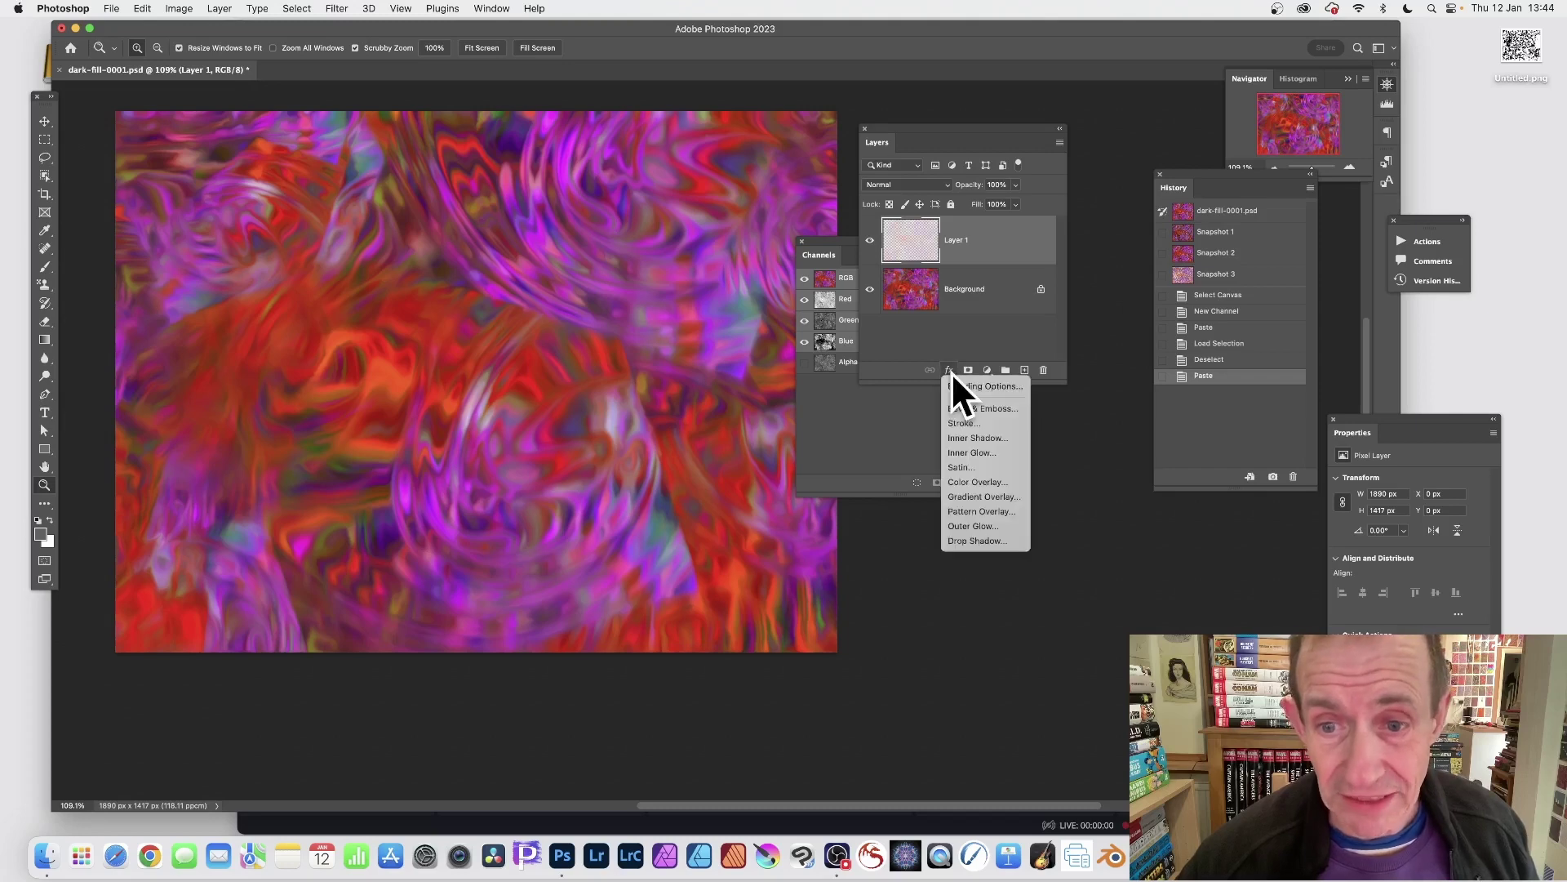
{"action": "left_click", "coordinate": [975, 409]}
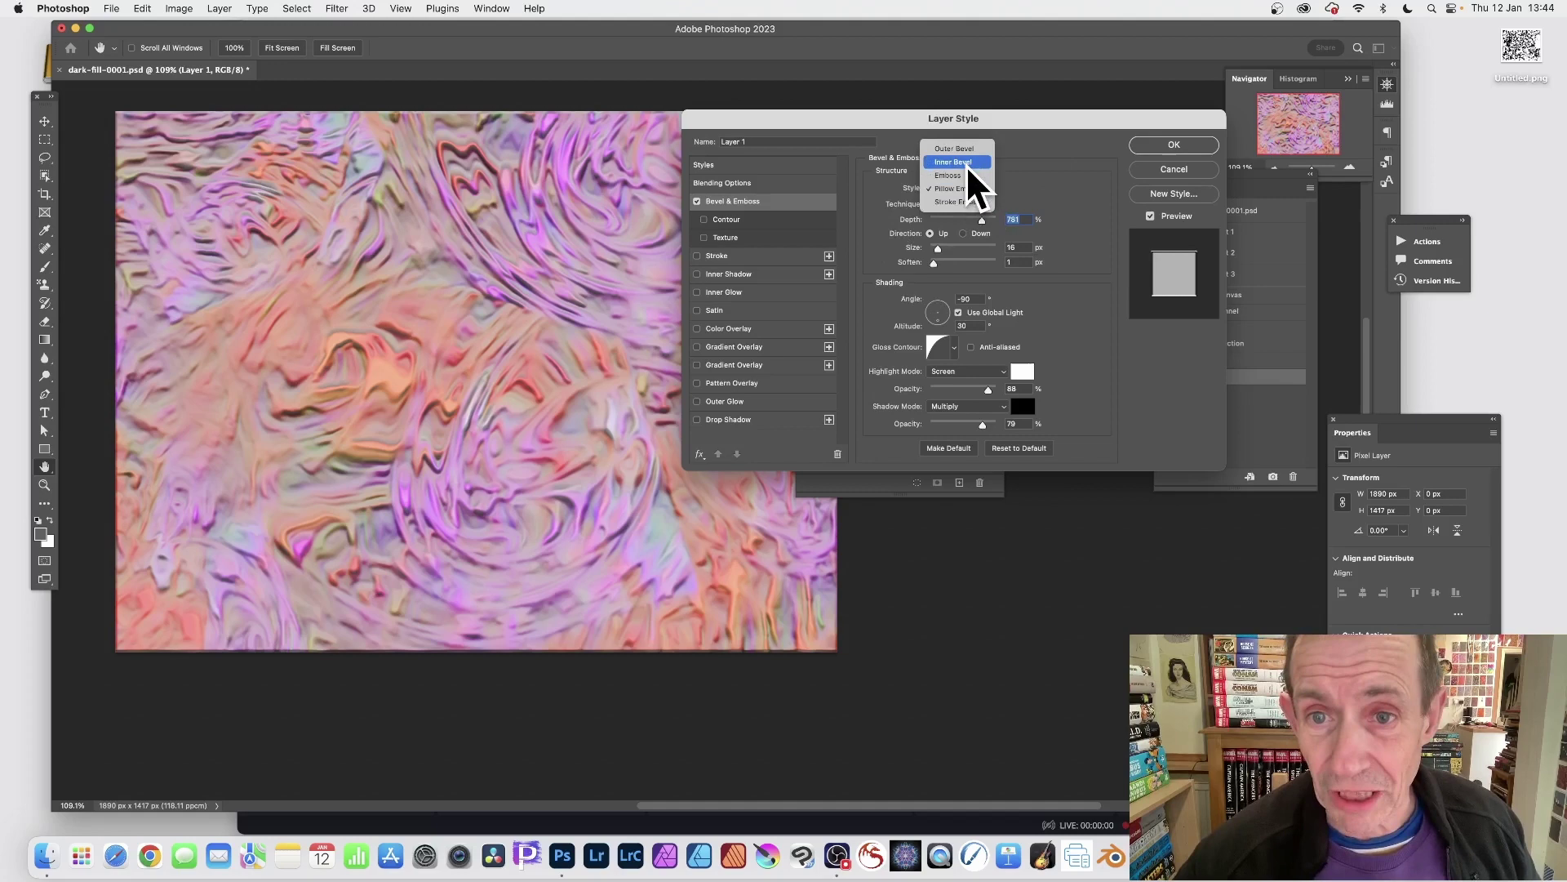
{"action": "left_click", "coordinate": [966, 164]}
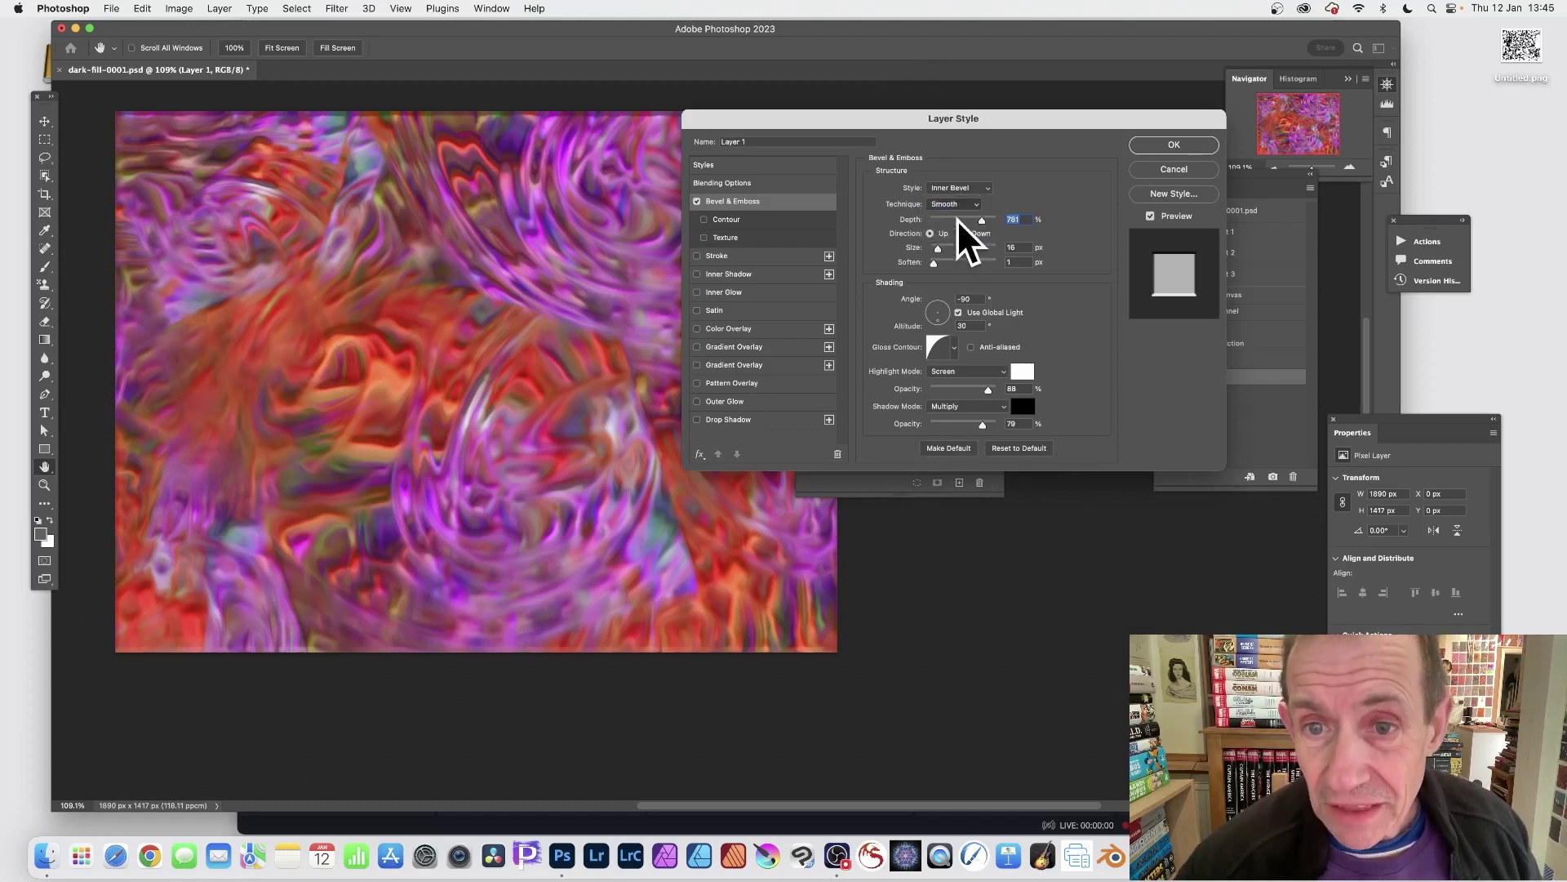
{"action": "left_click_drag", "start_coordinate": [977, 221], "coordinate": [993, 219]}
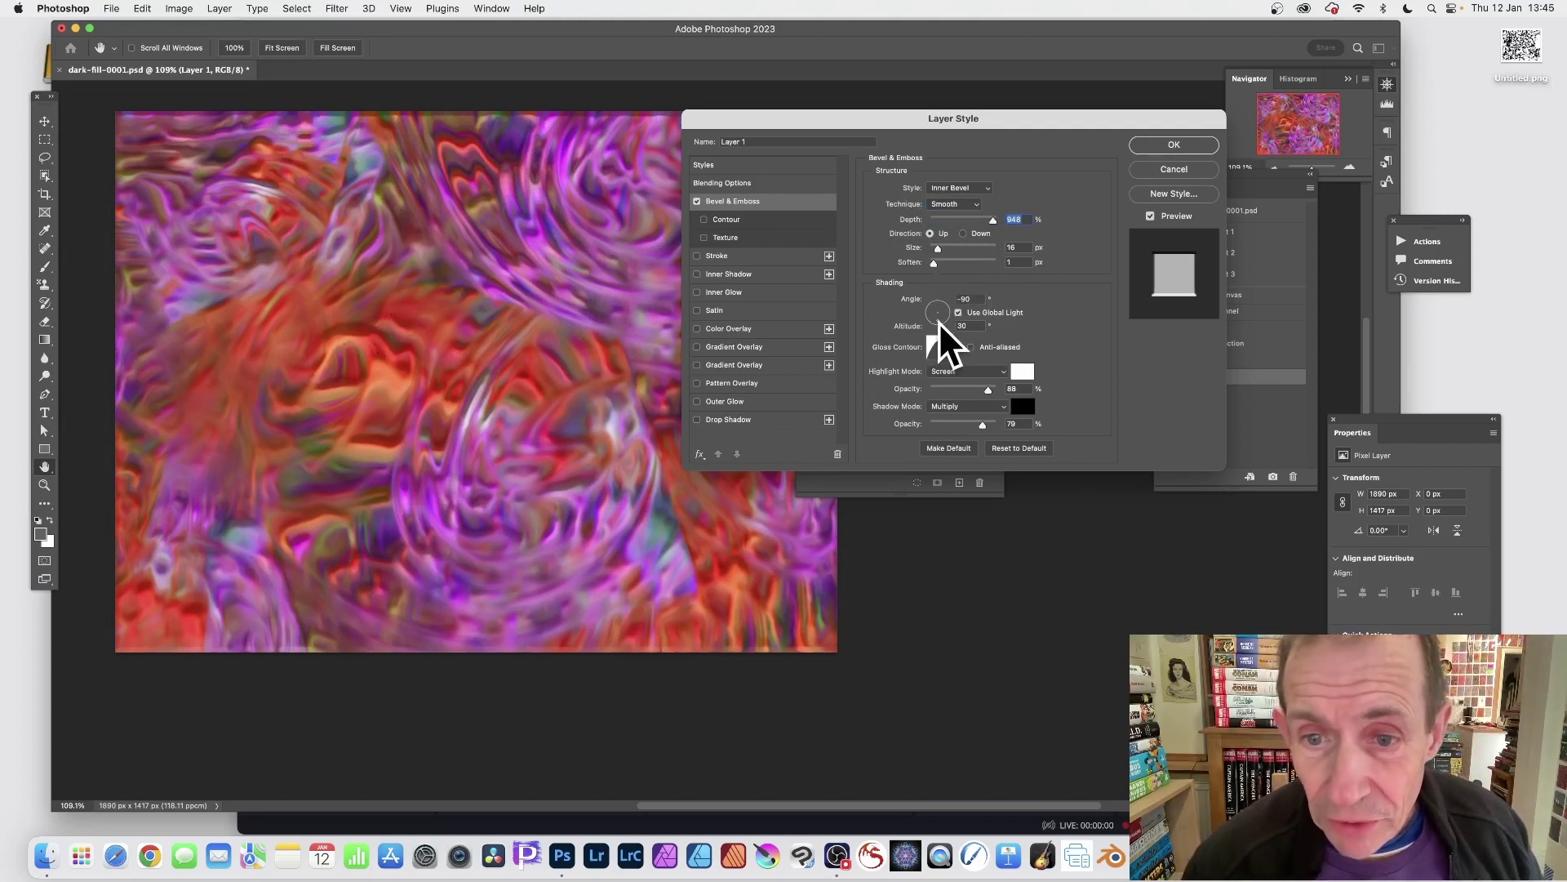
{"action": "left_click_drag", "start_coordinate": [939, 321], "coordinate": [934, 302]}
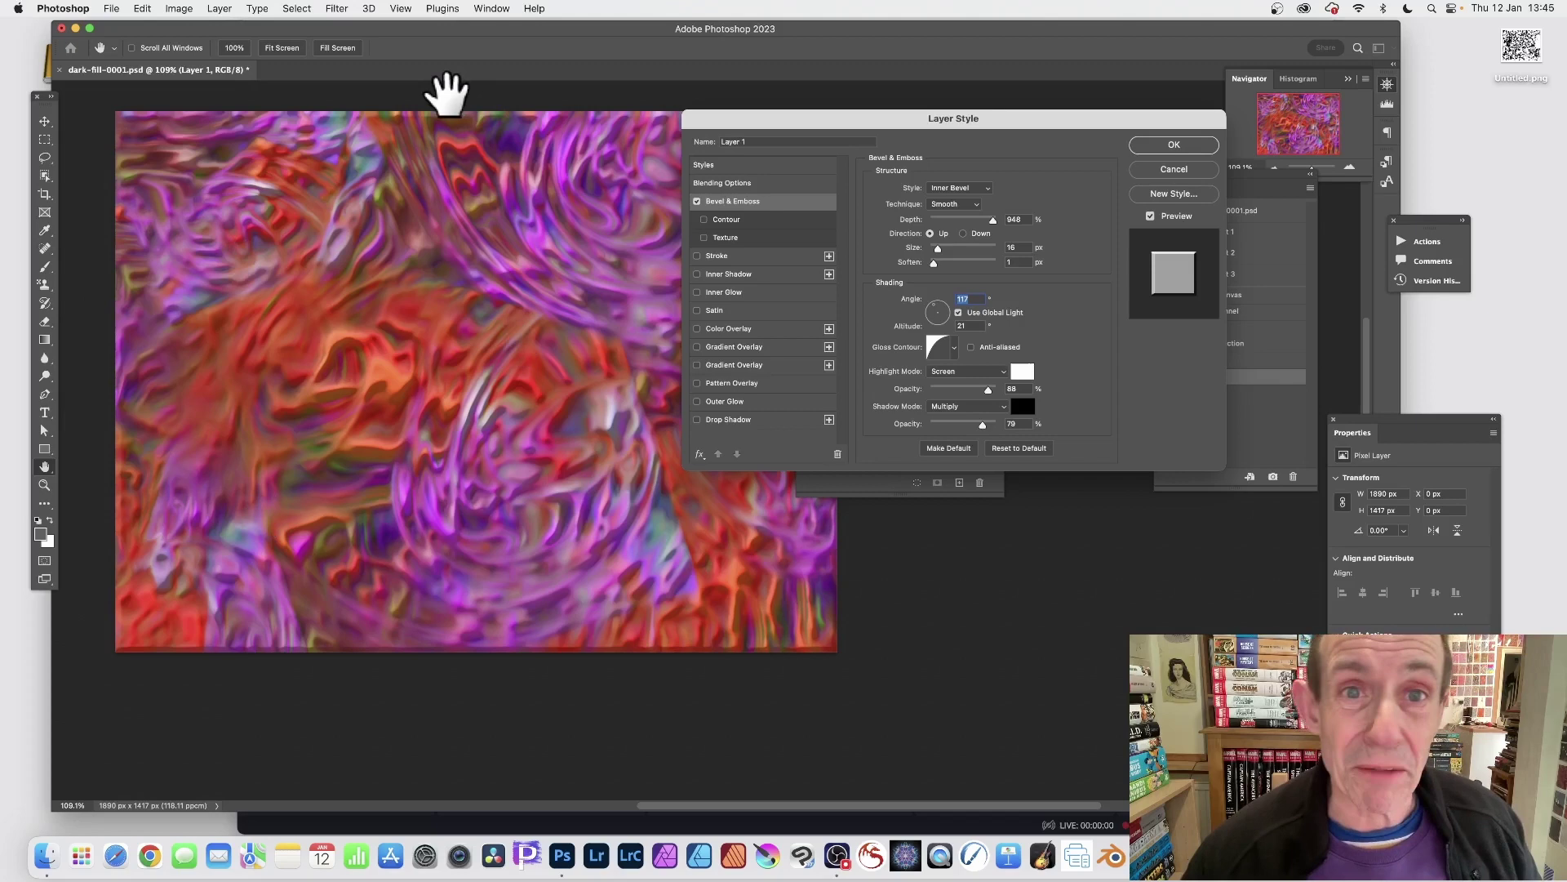
Choose a V-shaped gloss contour and apply the Bevel & Emboss style
{"action": "left_click", "coordinate": [955, 349]}
{"action": "left_click", "coordinate": [915, 380]}
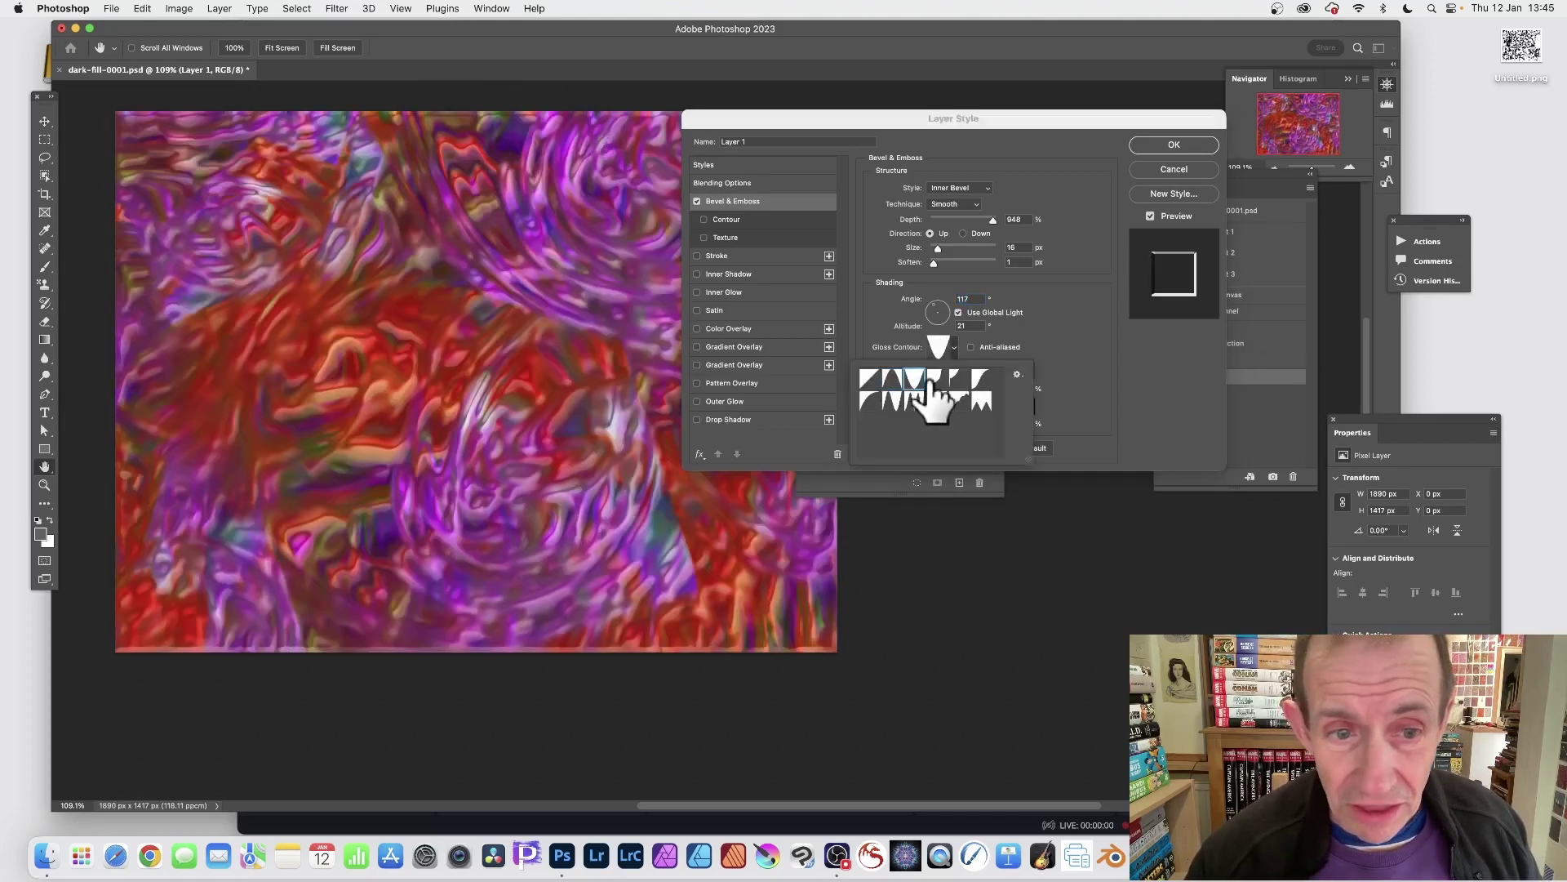
{"action": "left_click", "coordinate": [947, 385]}
{"action": "left_click", "coordinate": [938, 383]}
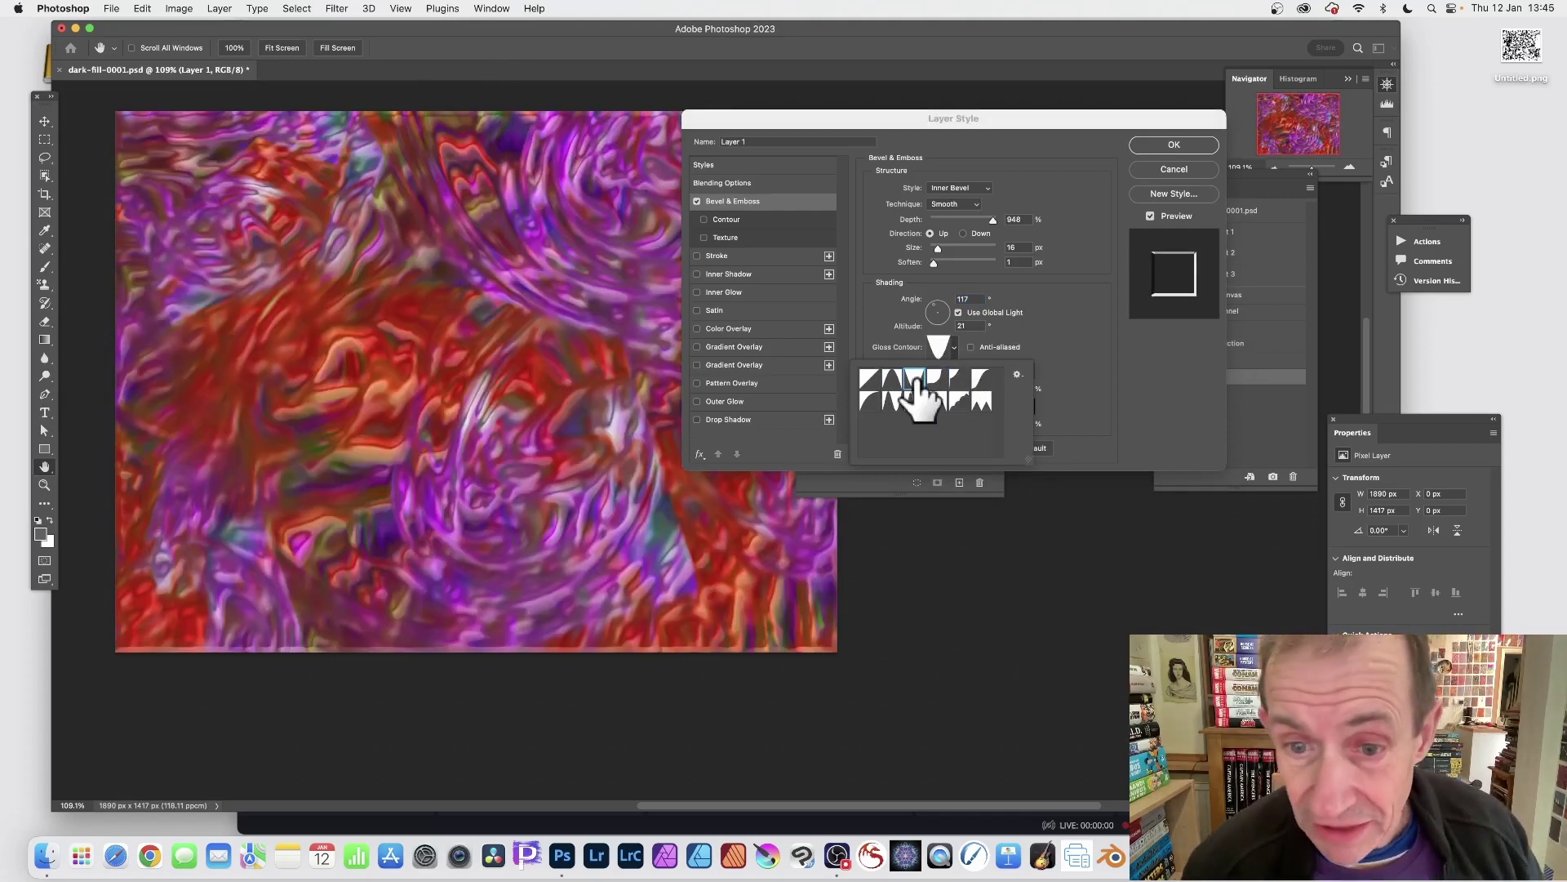
{"action": "left_click", "coordinate": [1057, 307]}
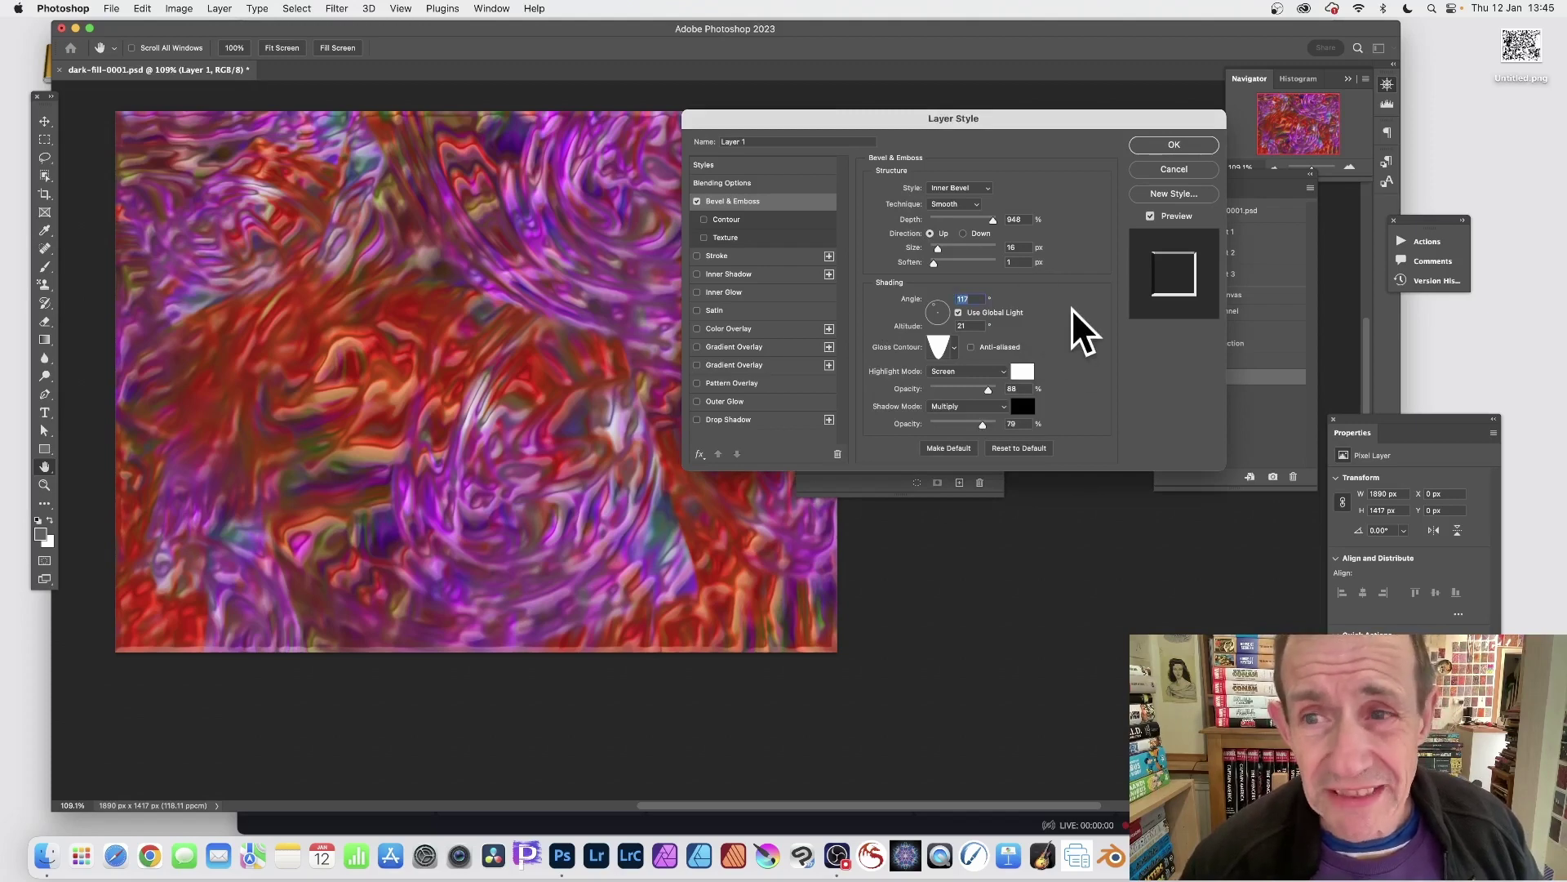
{"action": "left_click", "coordinate": [1182, 141]}
{"action": "key", "text": "z"}
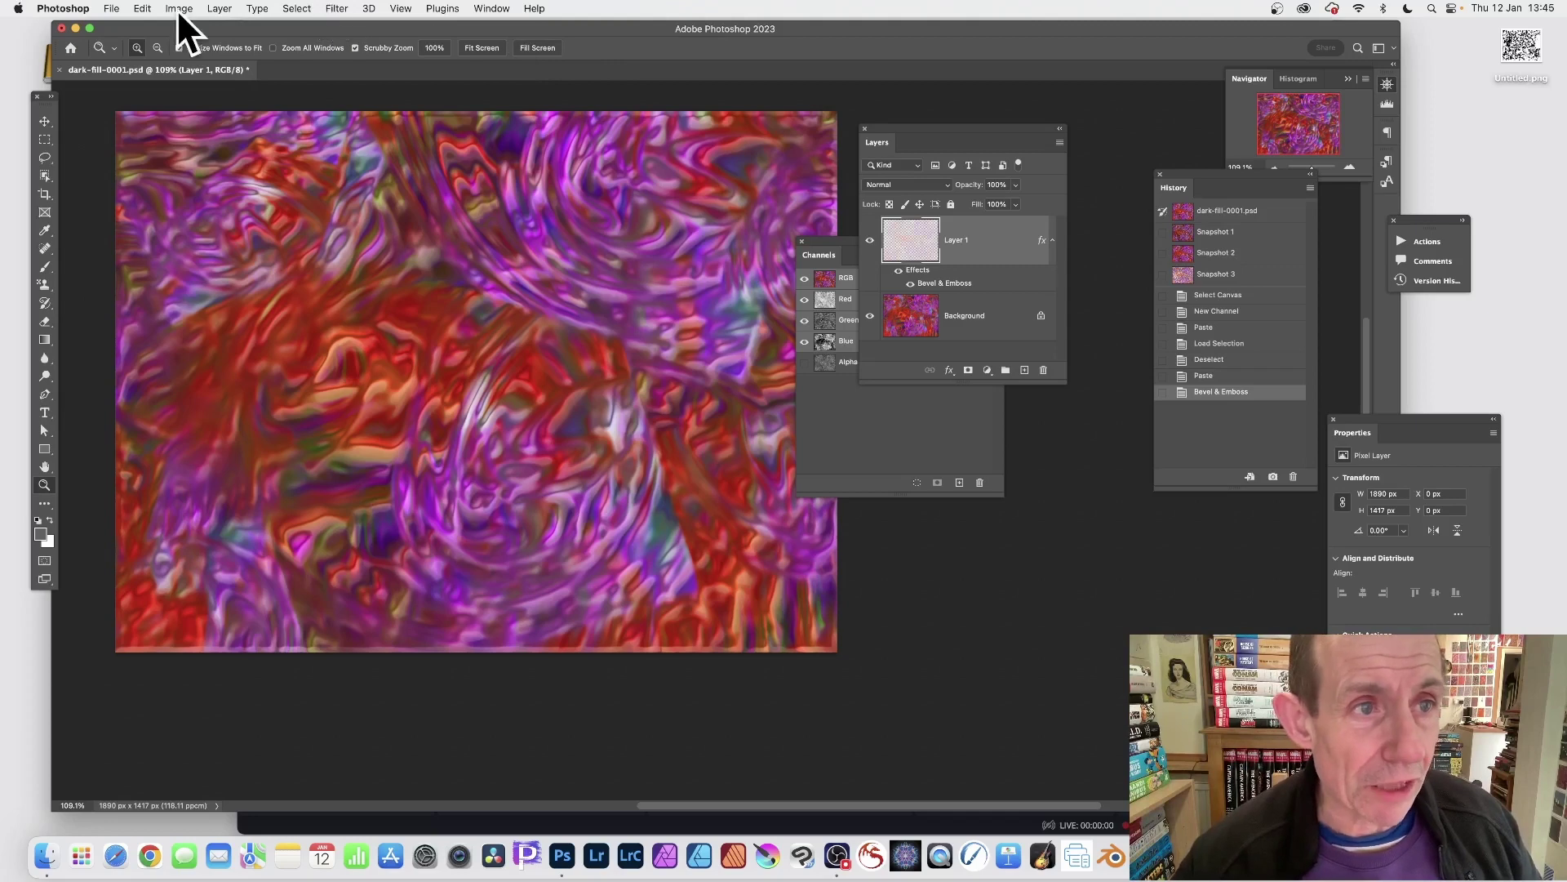
Flatten Layer 1 into the Background with Layer > Flatten Image
{"action": "left_click", "coordinate": [220, 9]}
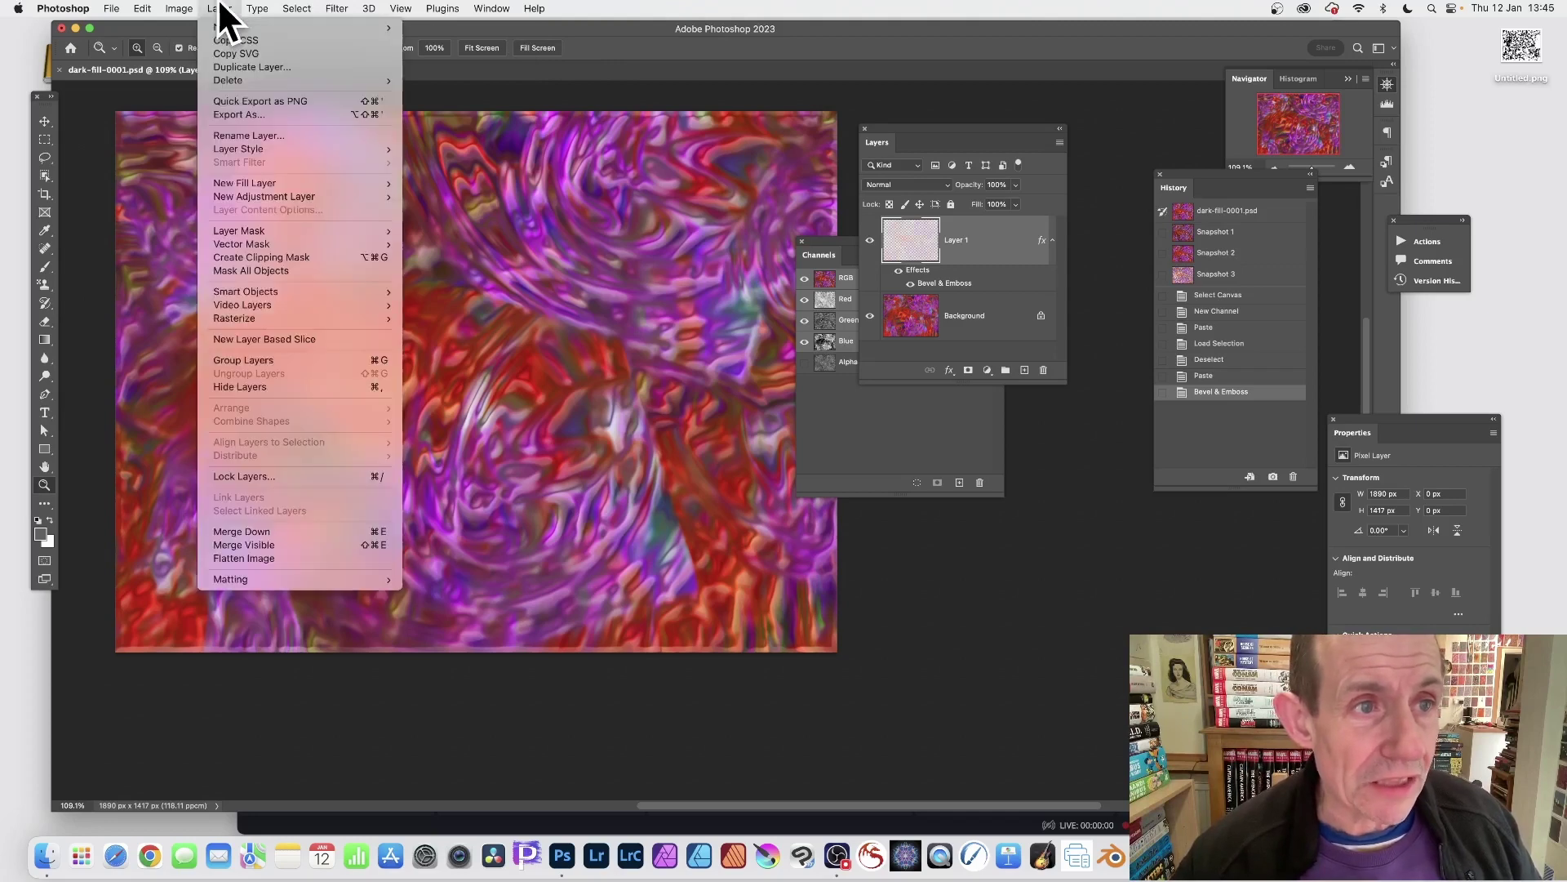
{"action": "left_click", "coordinate": [291, 558]}
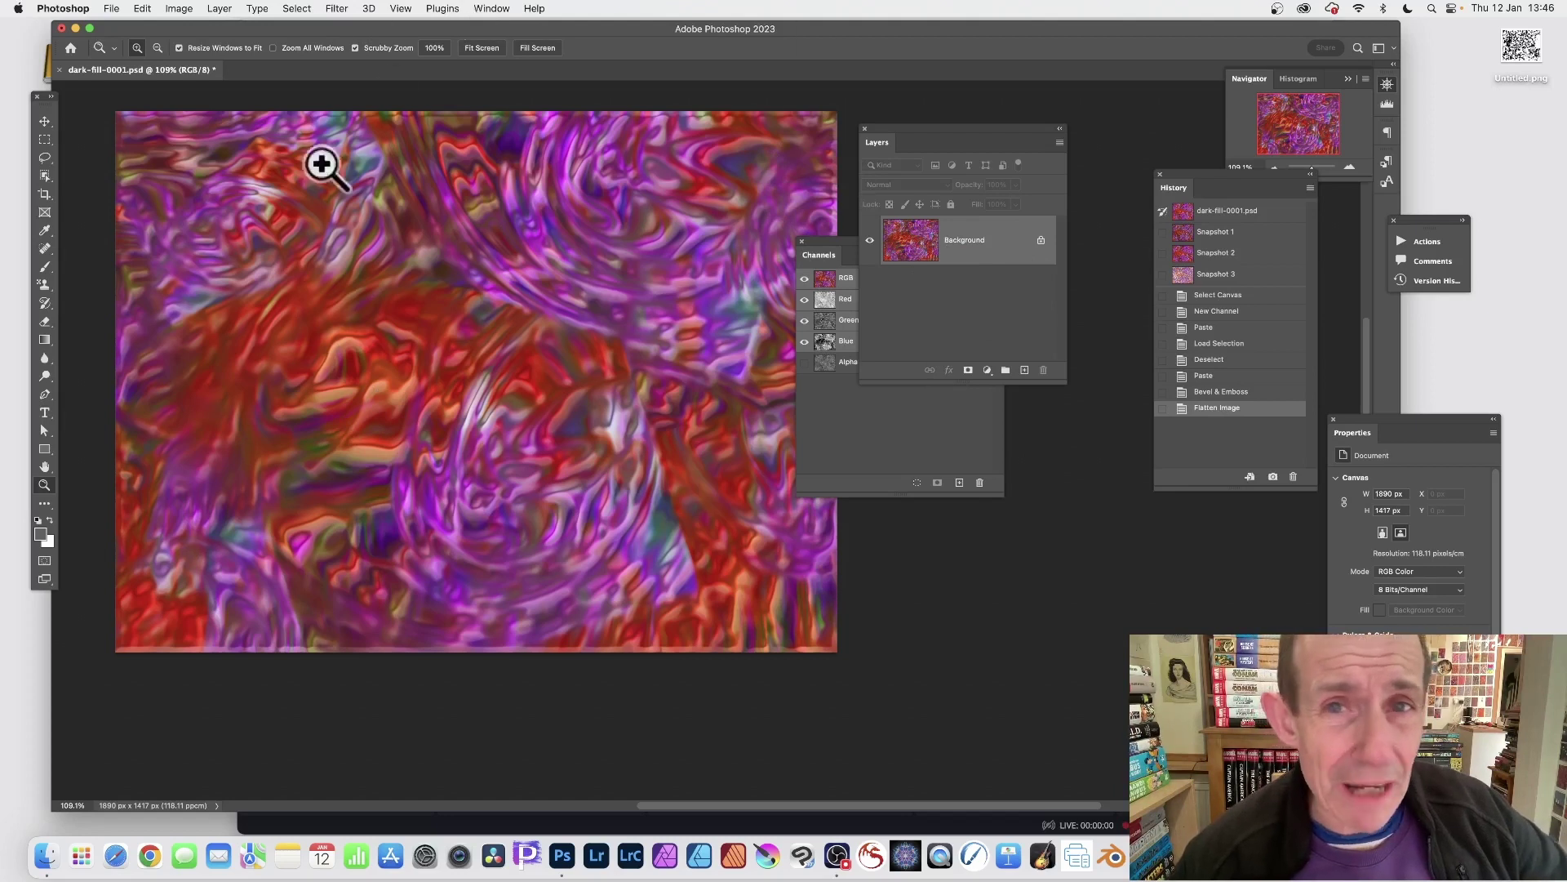
Select all and copy the flattened embossed image
{"action": "left_click", "coordinate": [832, 239]}
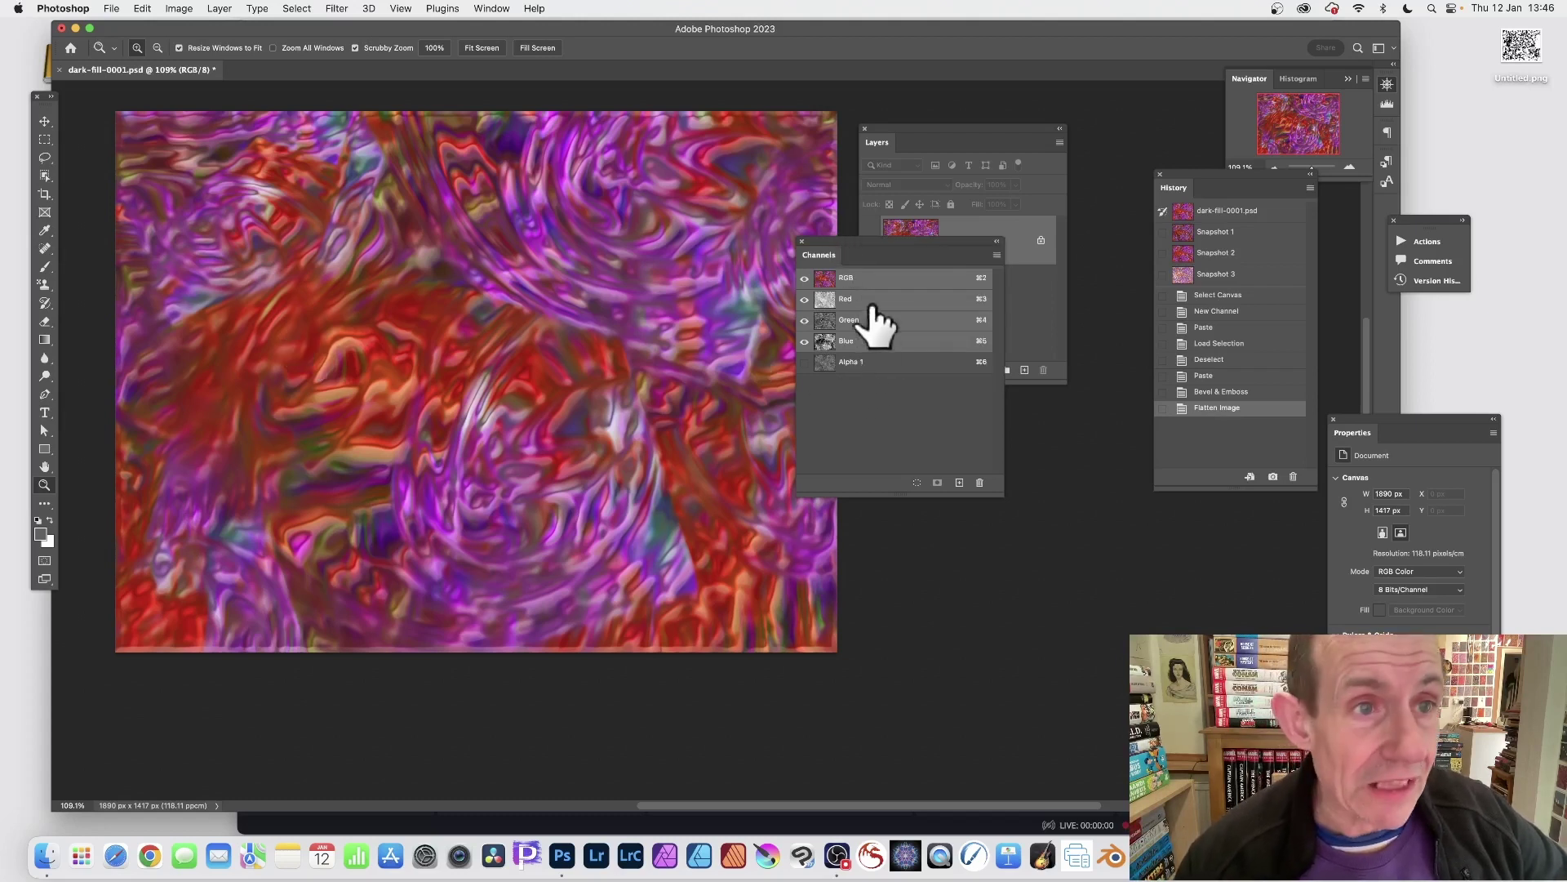
{"action": "left_click", "coordinate": [296, 10]}
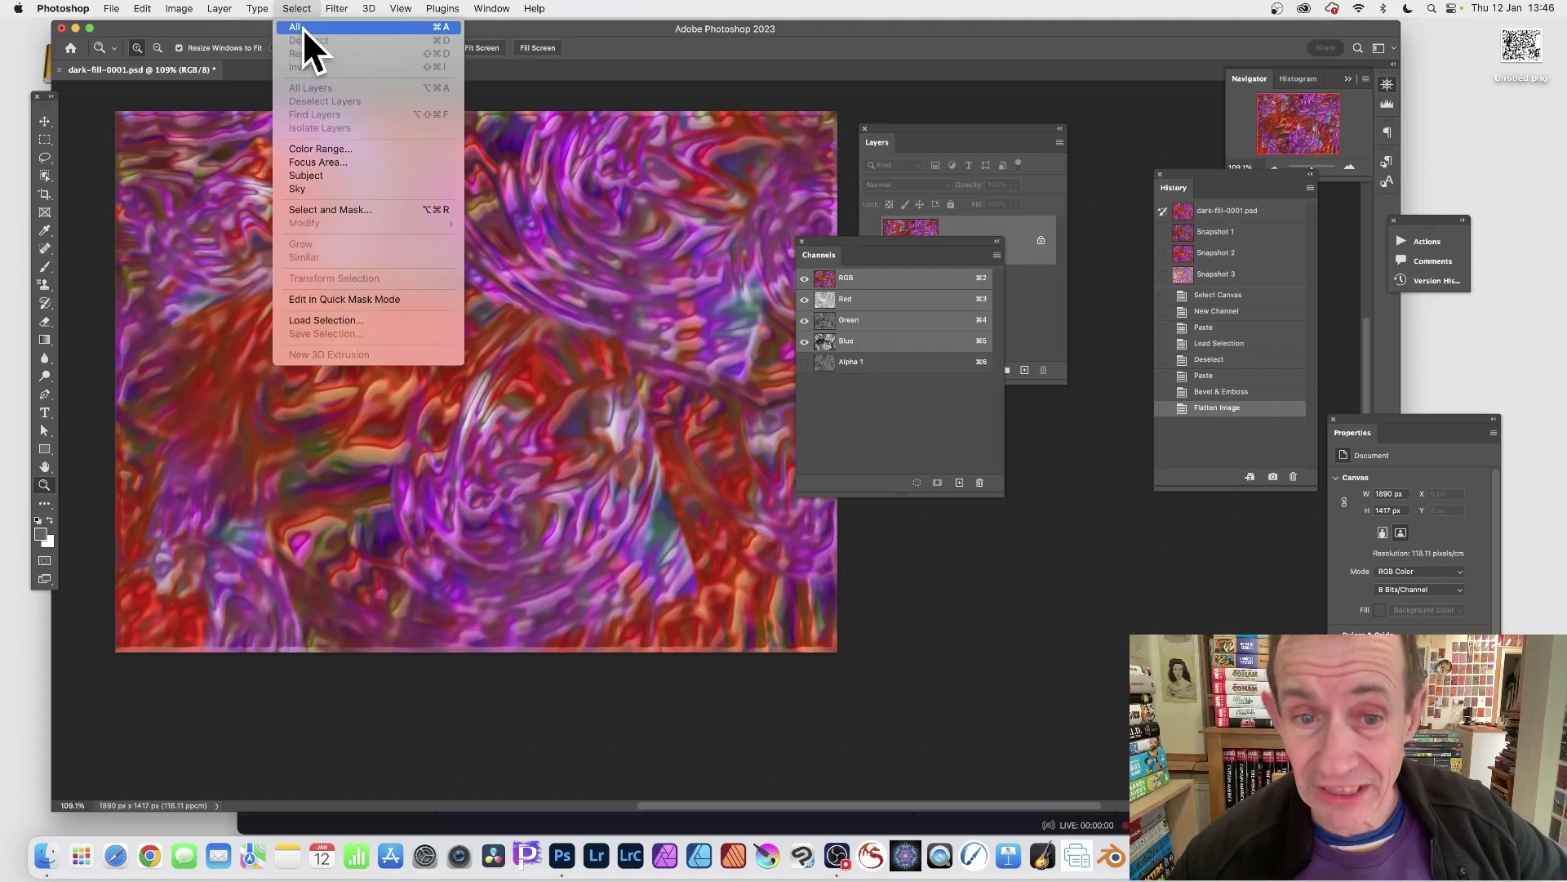
{"action": "left_click", "coordinate": [302, 27]}
{"action": "left_click", "coordinate": [144, 9]}
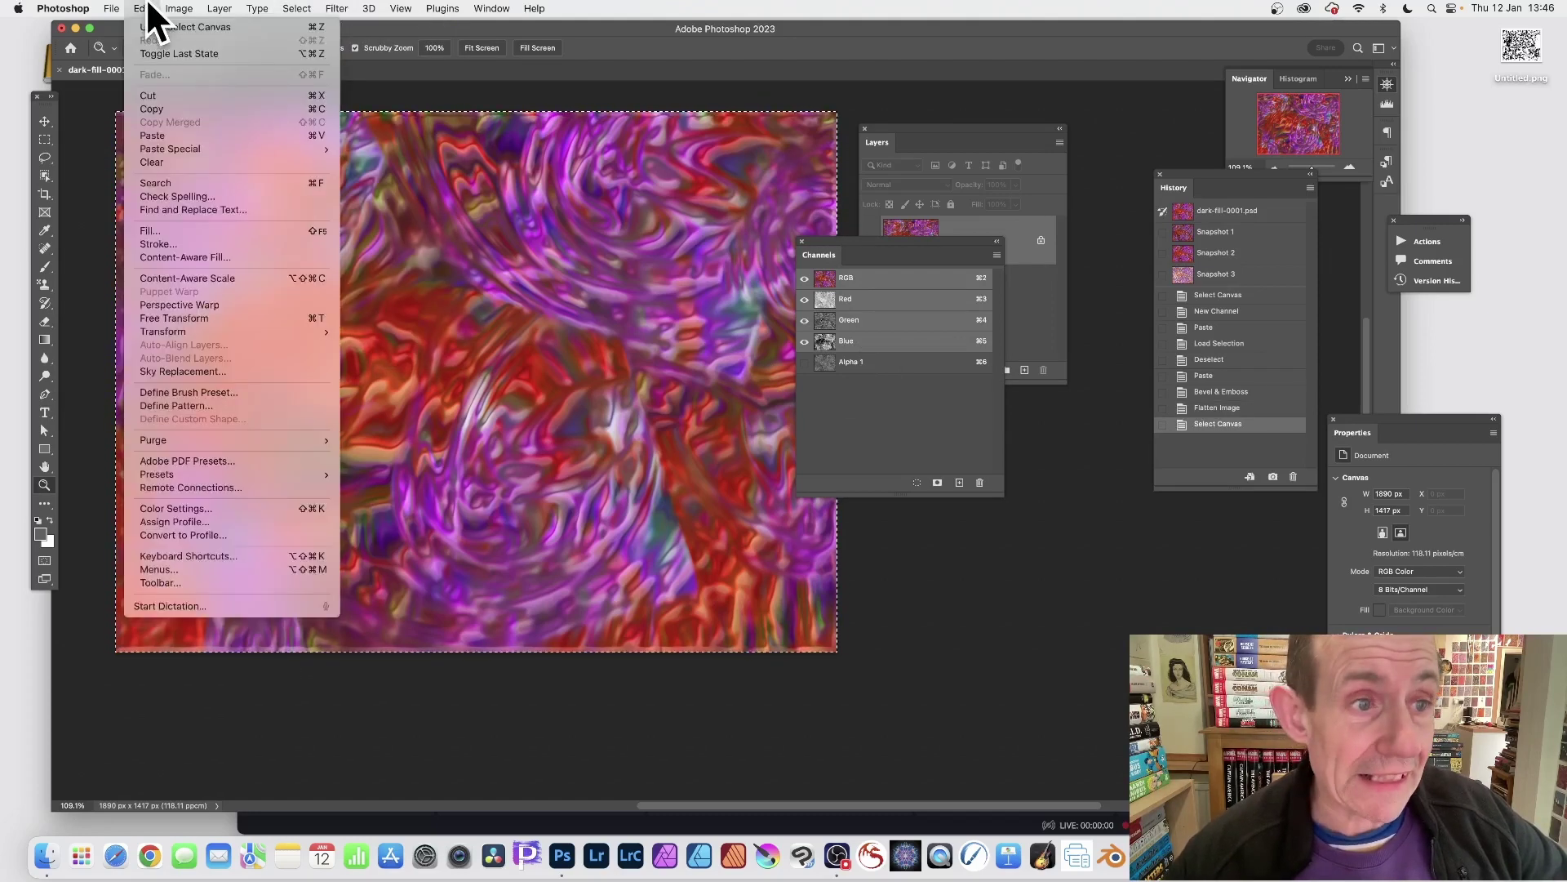
{"action": "left_click", "coordinate": [151, 110]}
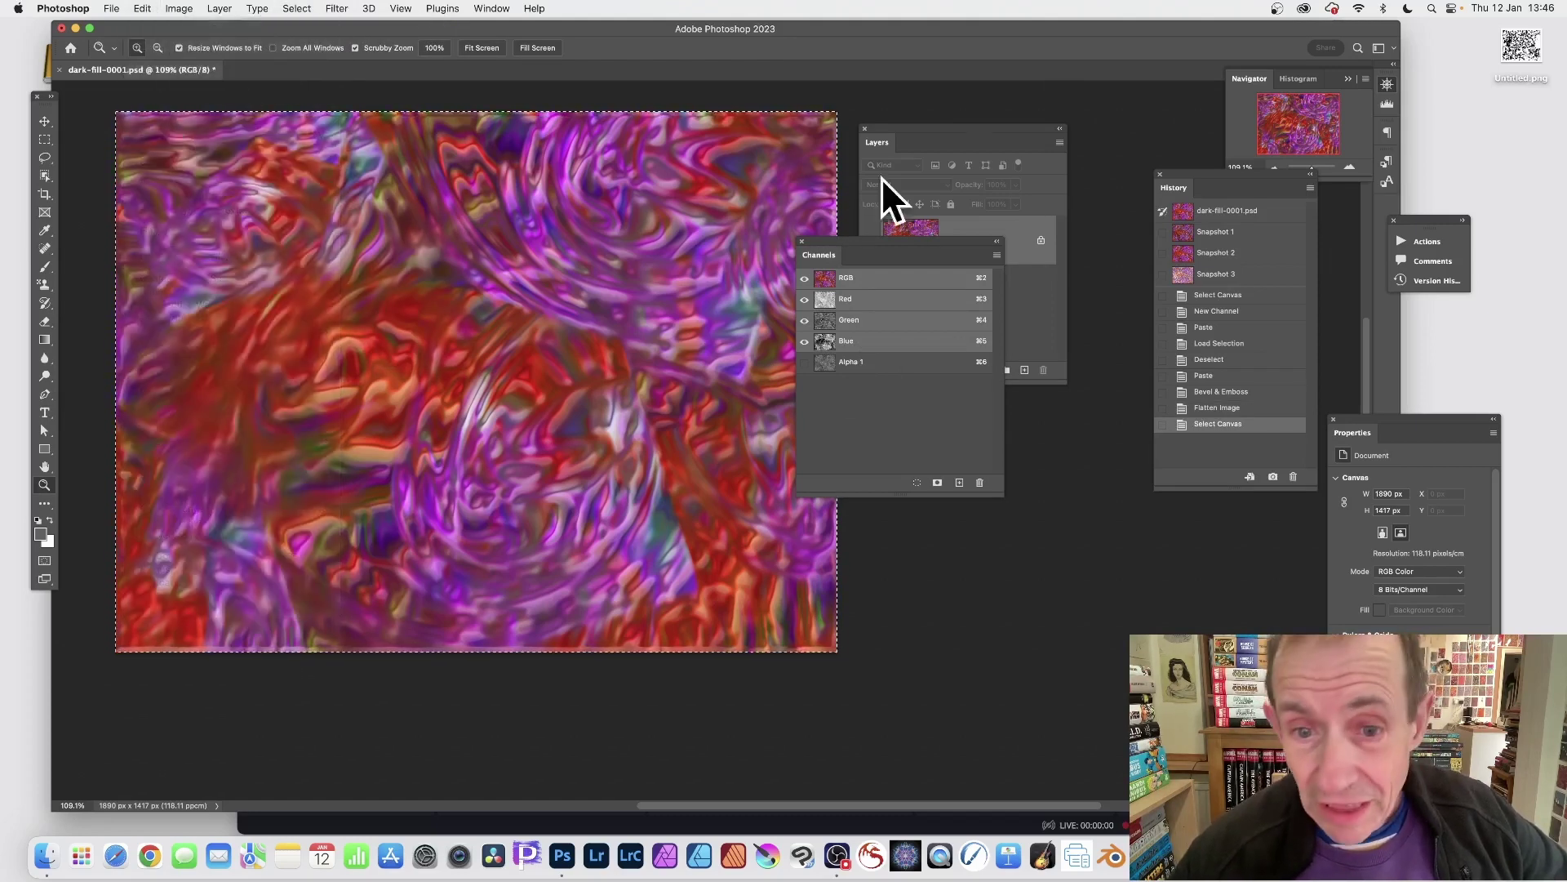
Paste the copy into the Alpha 1 channel, then return to the RGB composite
{"action": "left_click", "coordinate": [824, 363]}
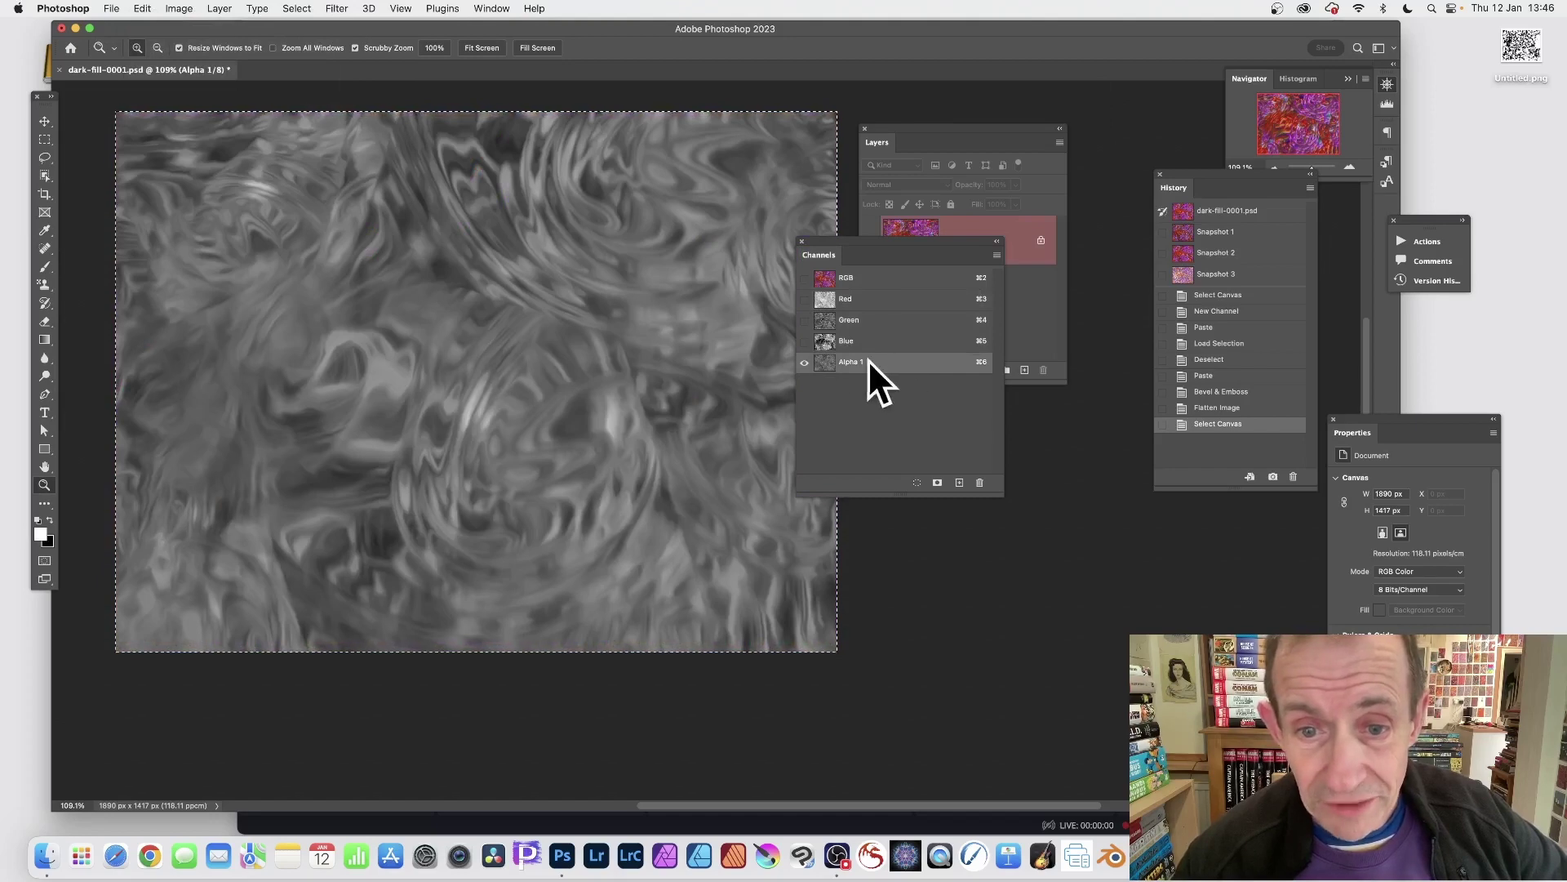
{"action": "left_click", "coordinate": [143, 8]}
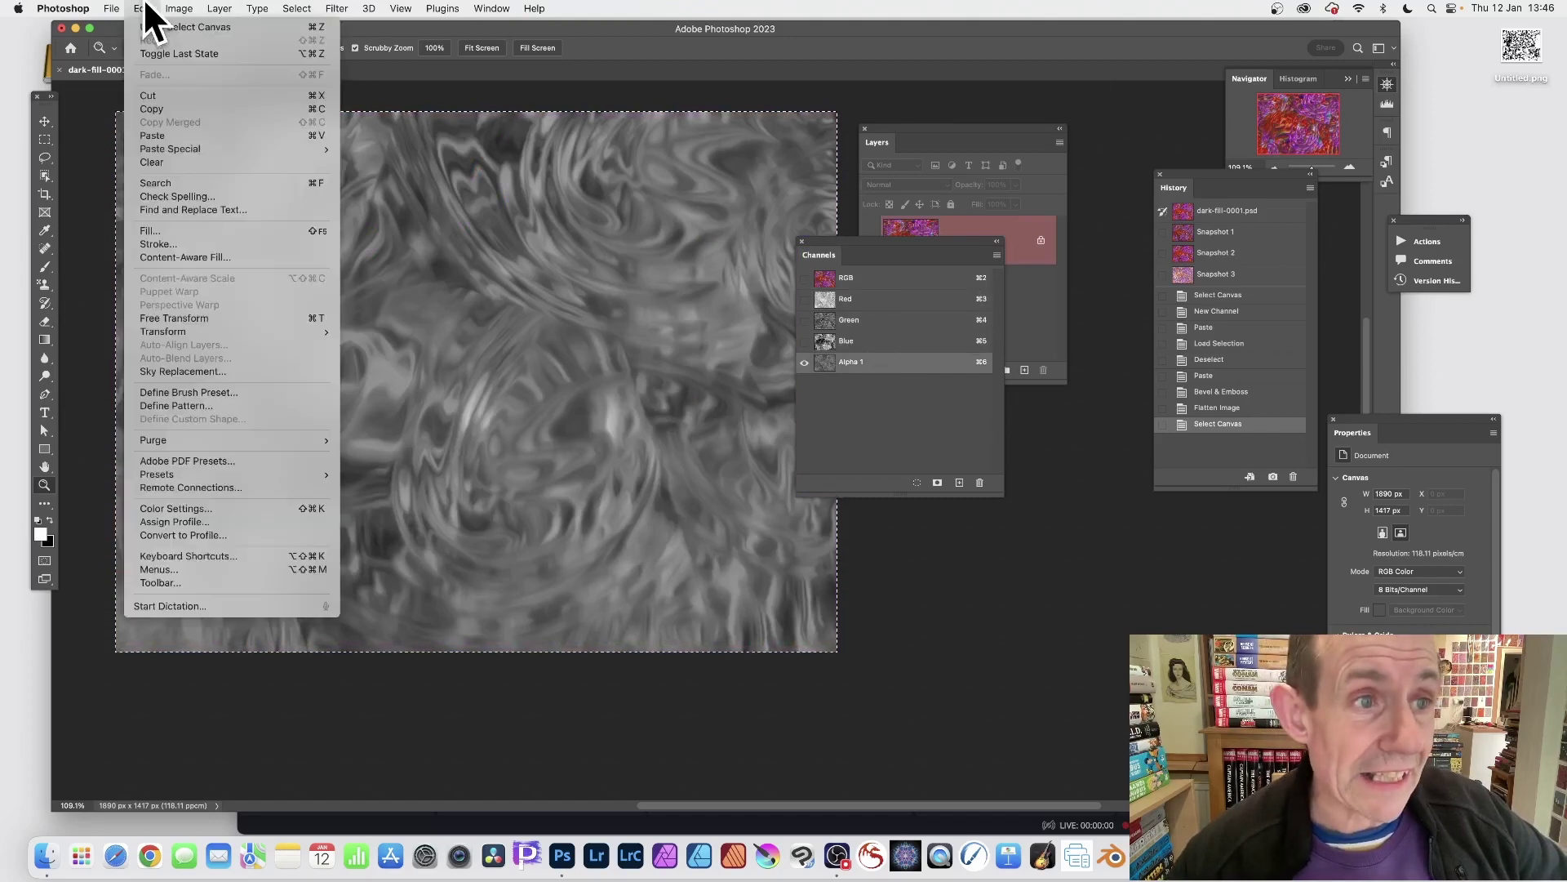
{"action": "left_click", "coordinate": [165, 135]}
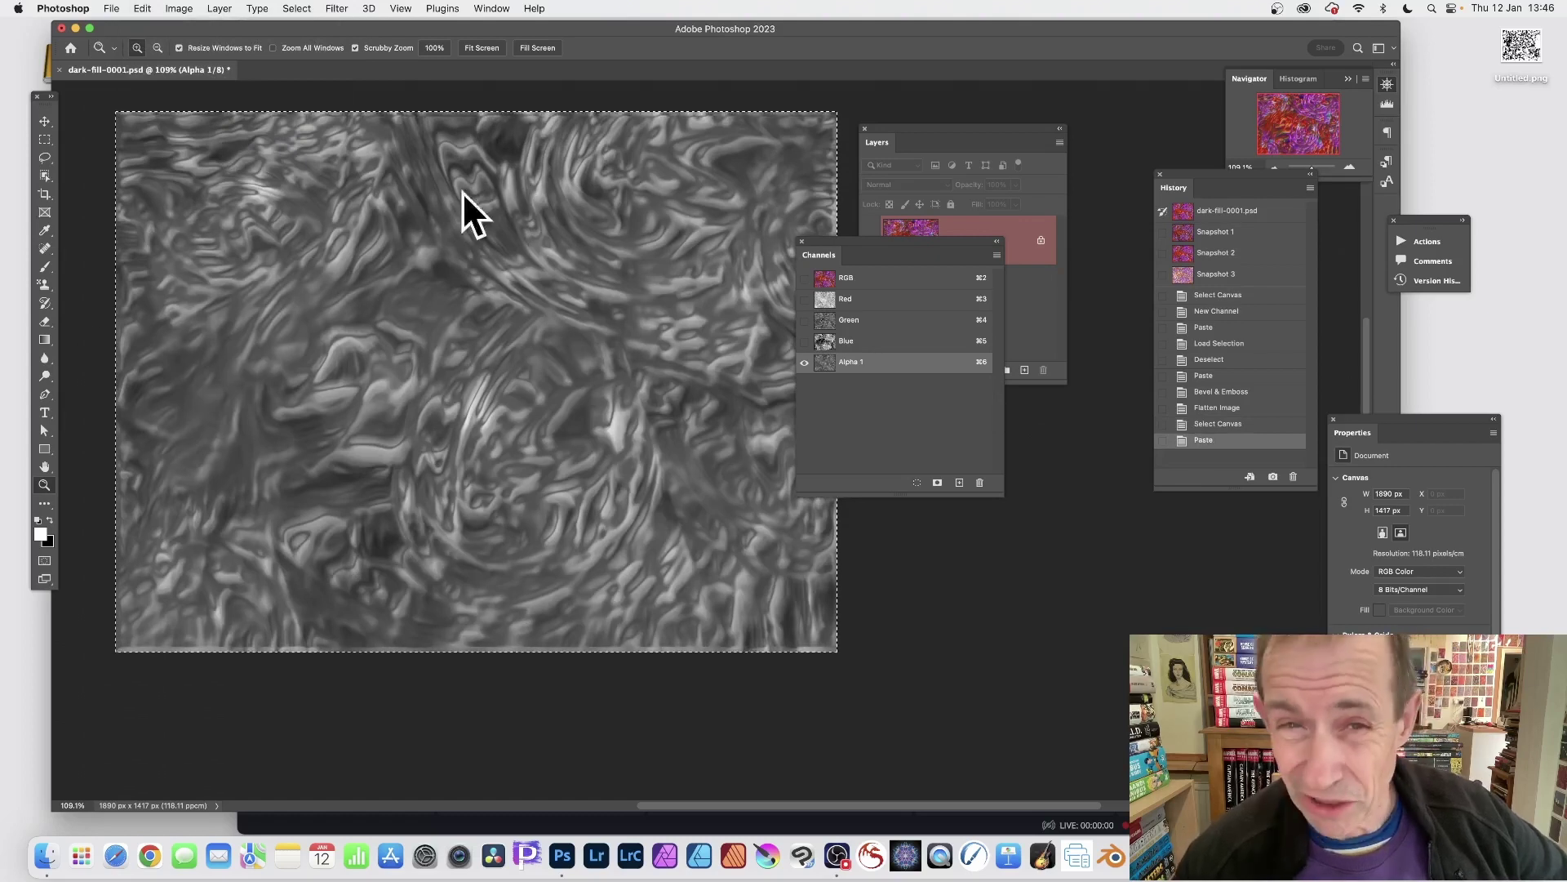
{"action": "left_click", "coordinate": [932, 129]}
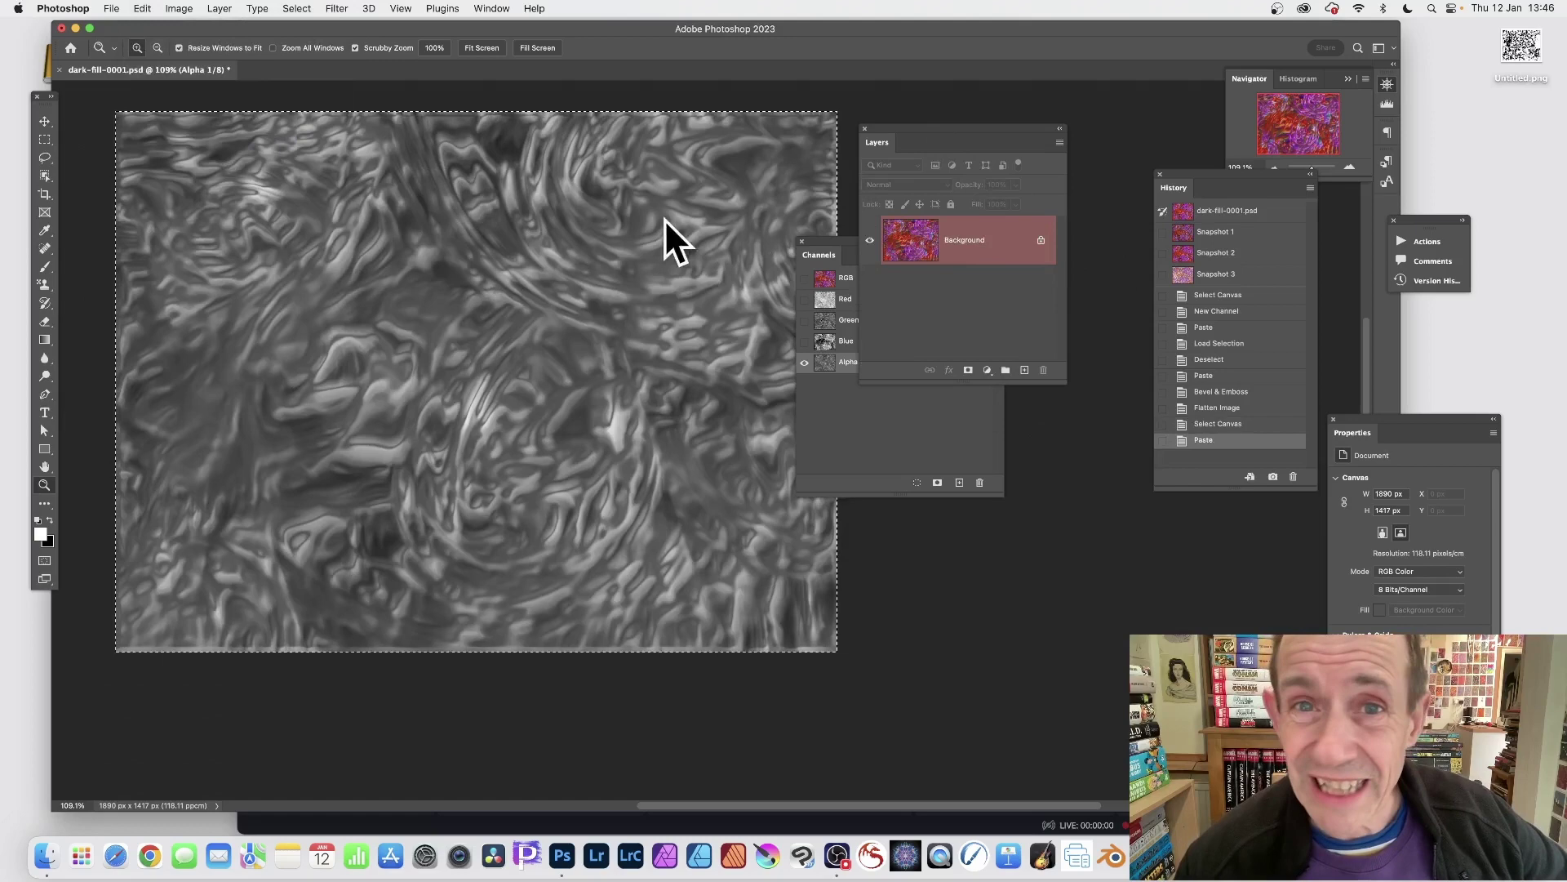
{"action": "left_click", "coordinate": [830, 277]}
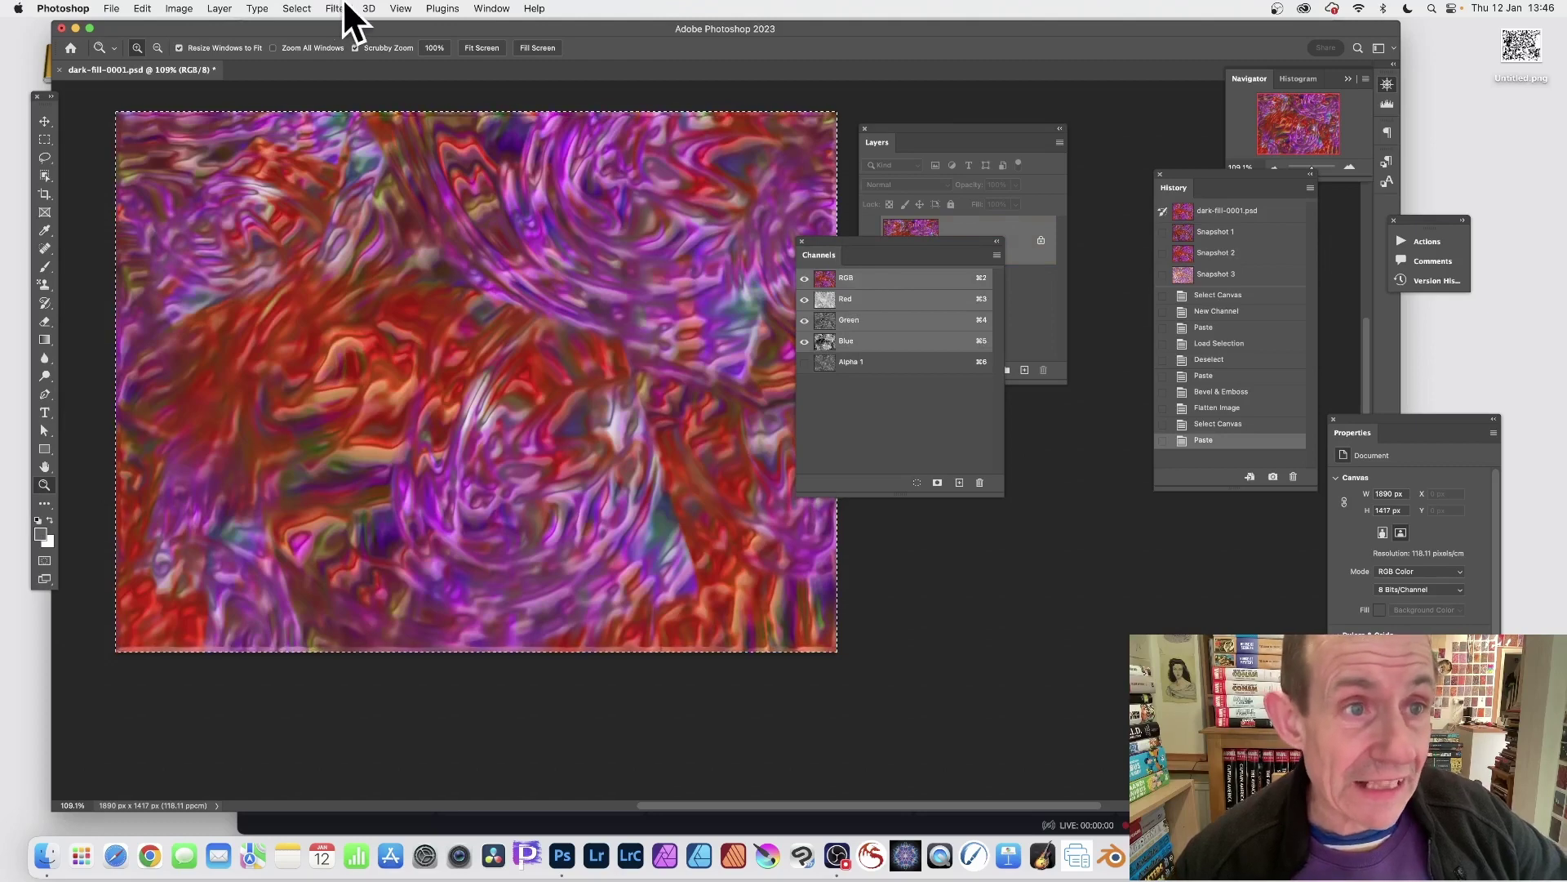
Load a selection from the Alpha 1 channel
{"action": "left_click", "coordinate": [302, 8]}
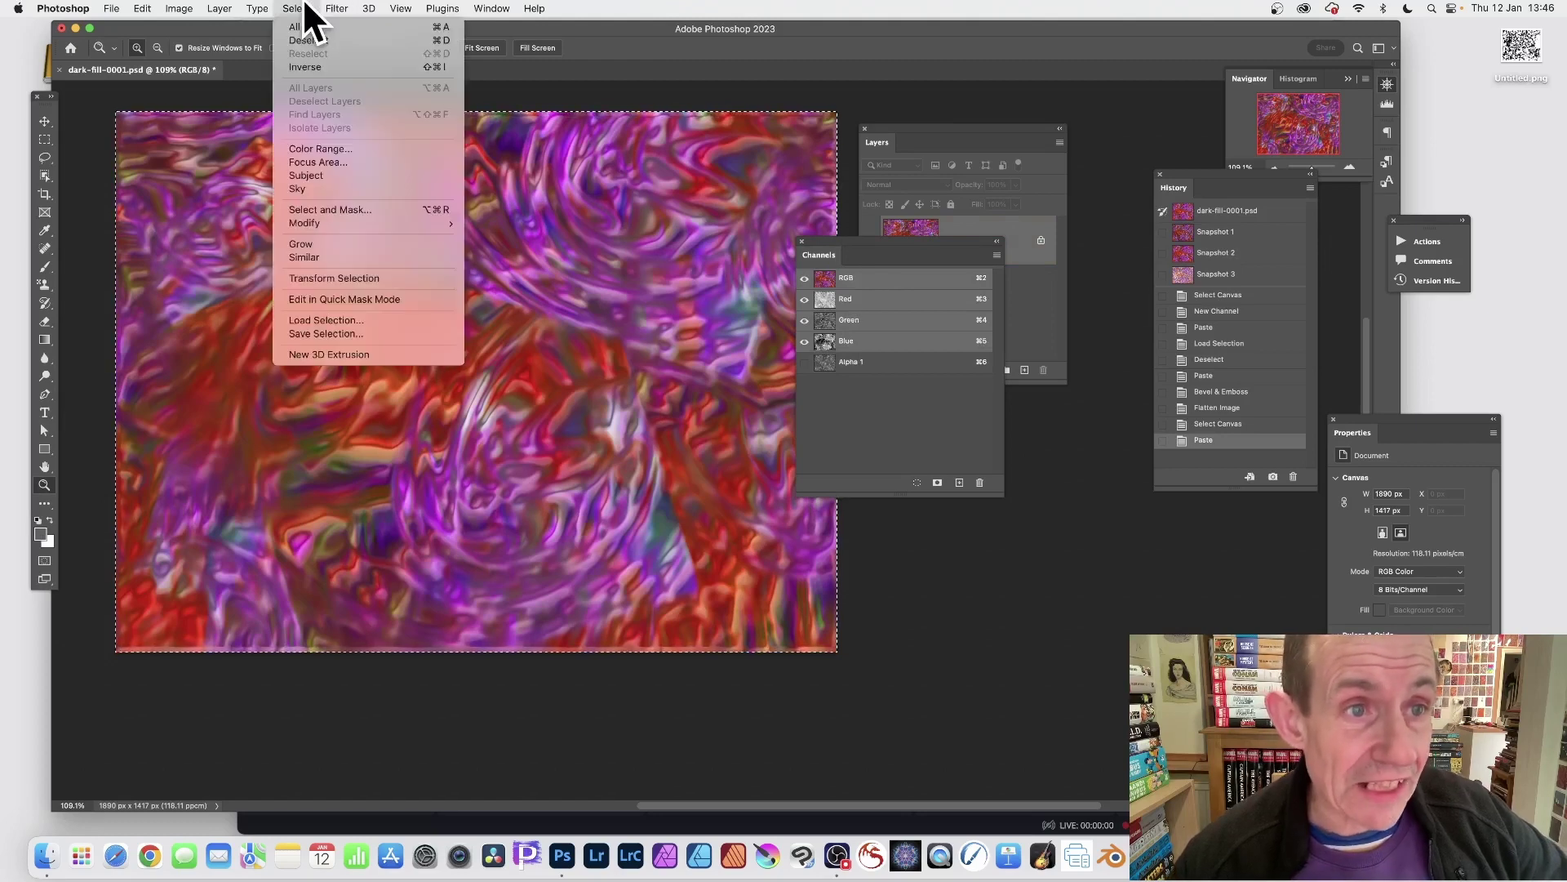
{"action": "left_click", "coordinate": [351, 318]}
{"action": "left_click", "coordinate": [635, 291]}
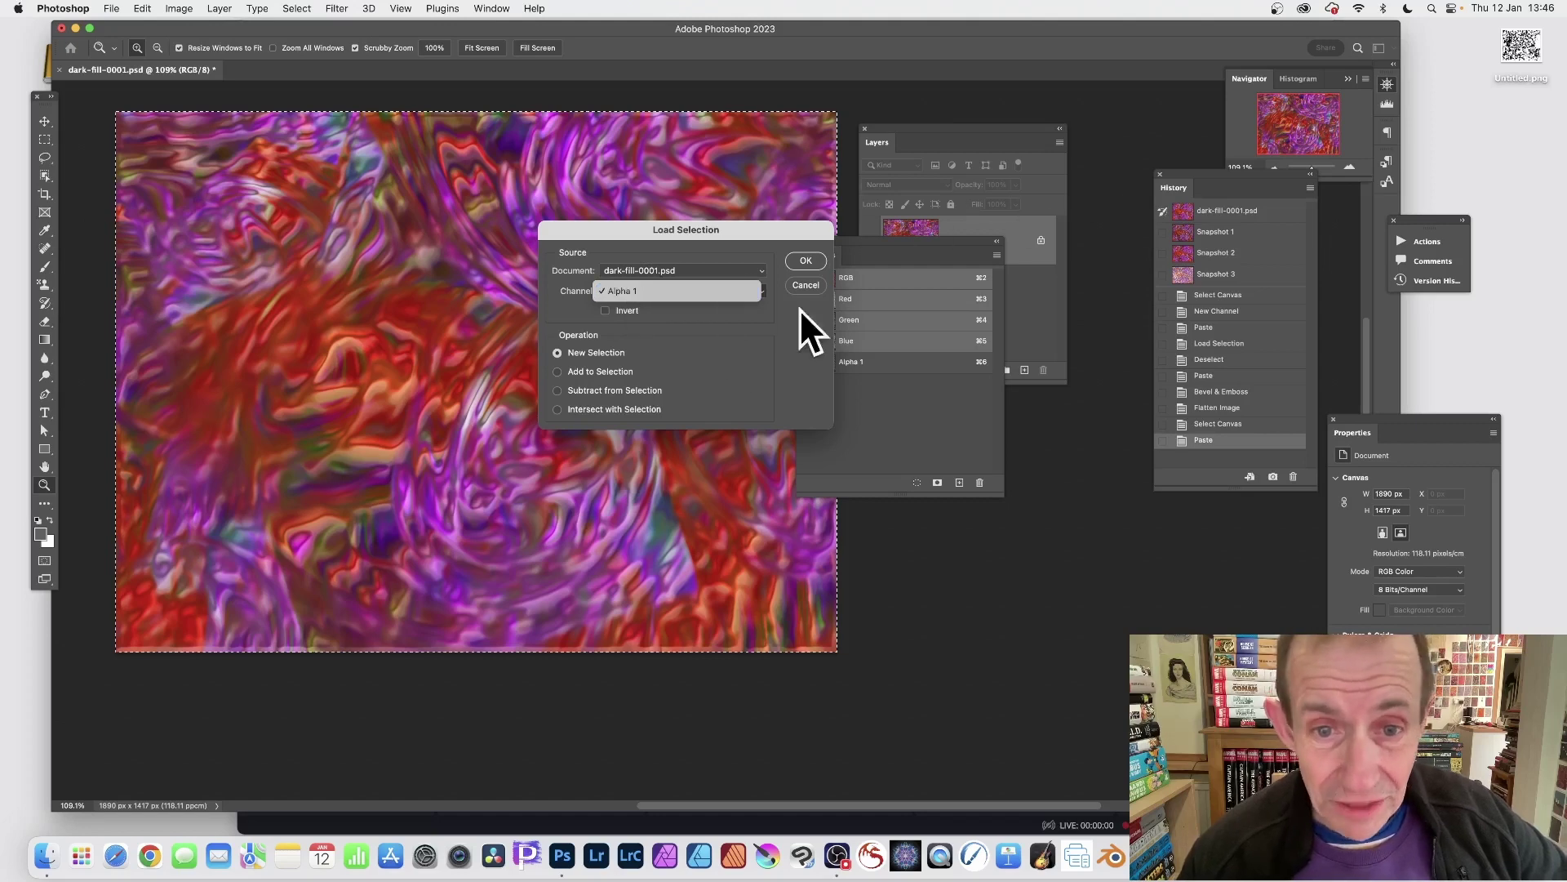
{"action": "left_click", "coordinate": [745, 294]}
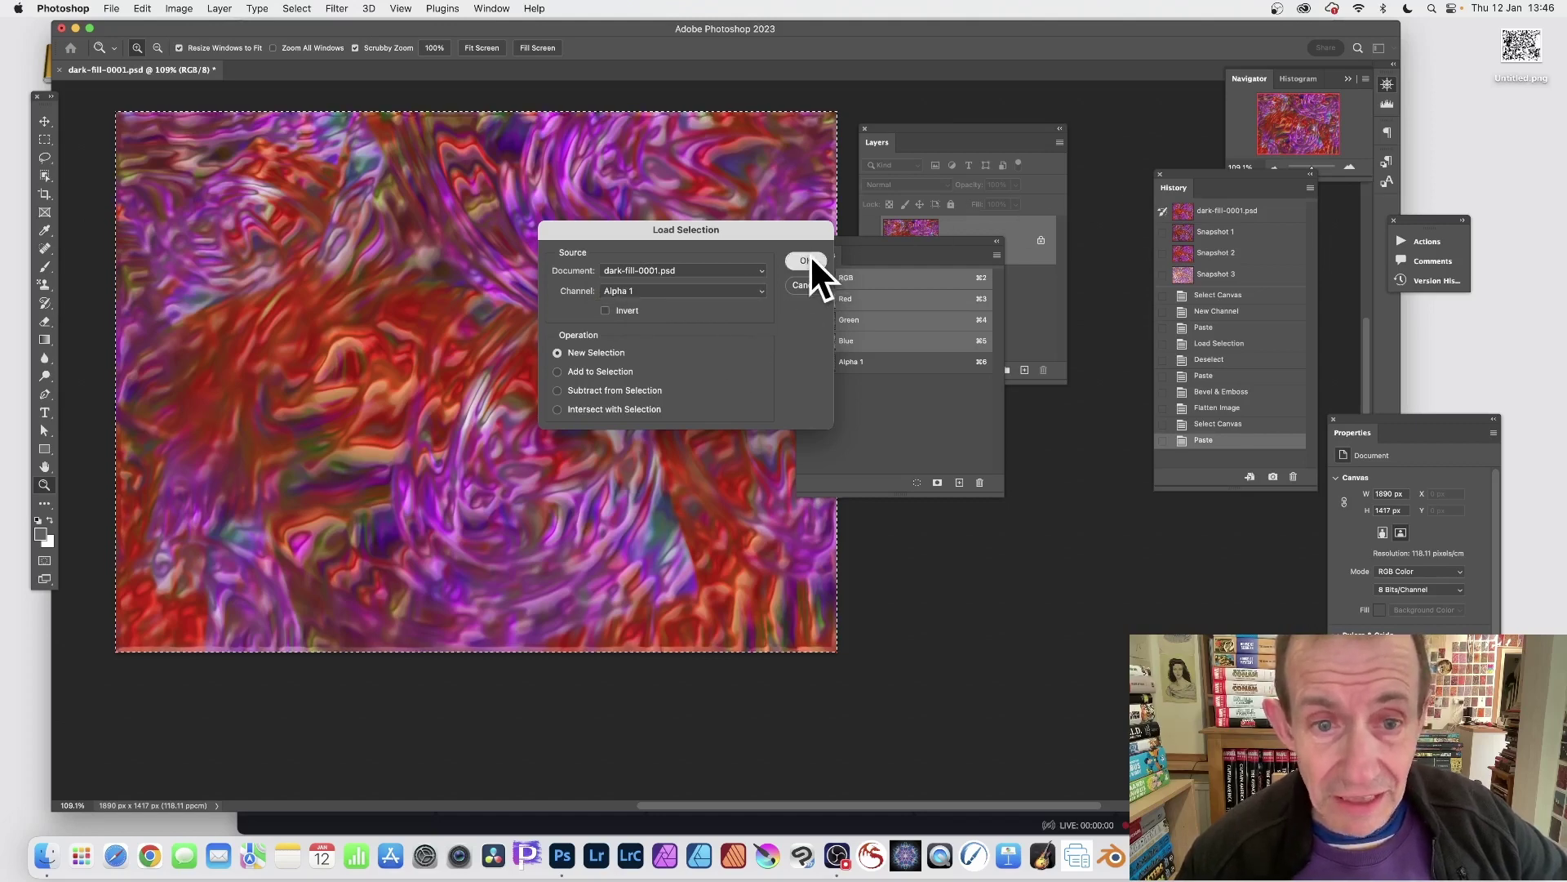
{"action": "left_click", "coordinate": [810, 255]}
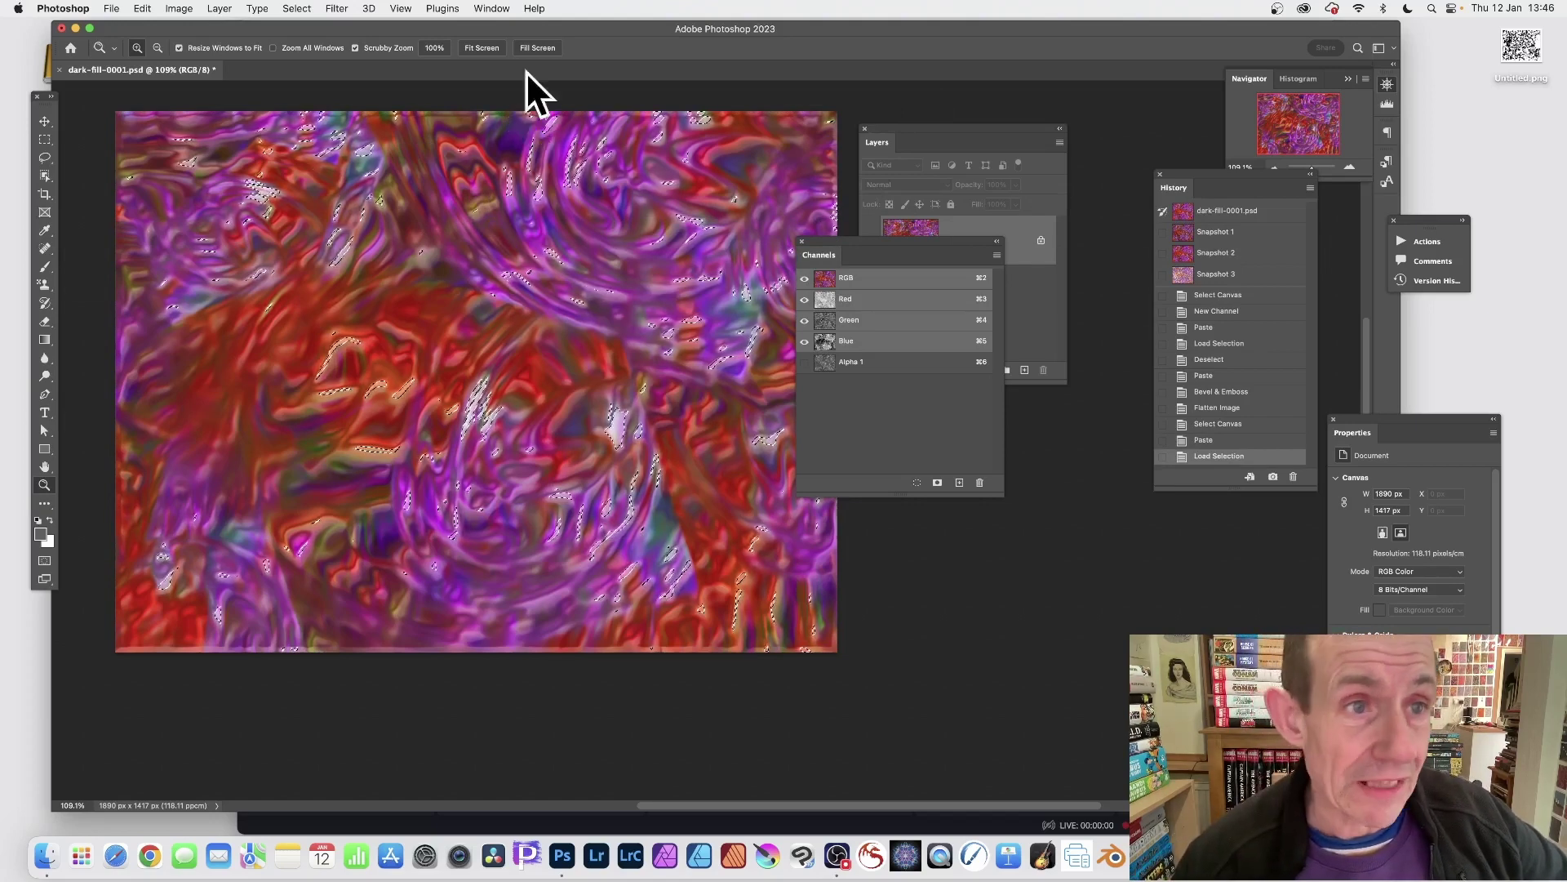
Paste the copied image as a new Layer 1 and show the Layers panel
{"action": "left_click", "coordinate": [142, 8]}
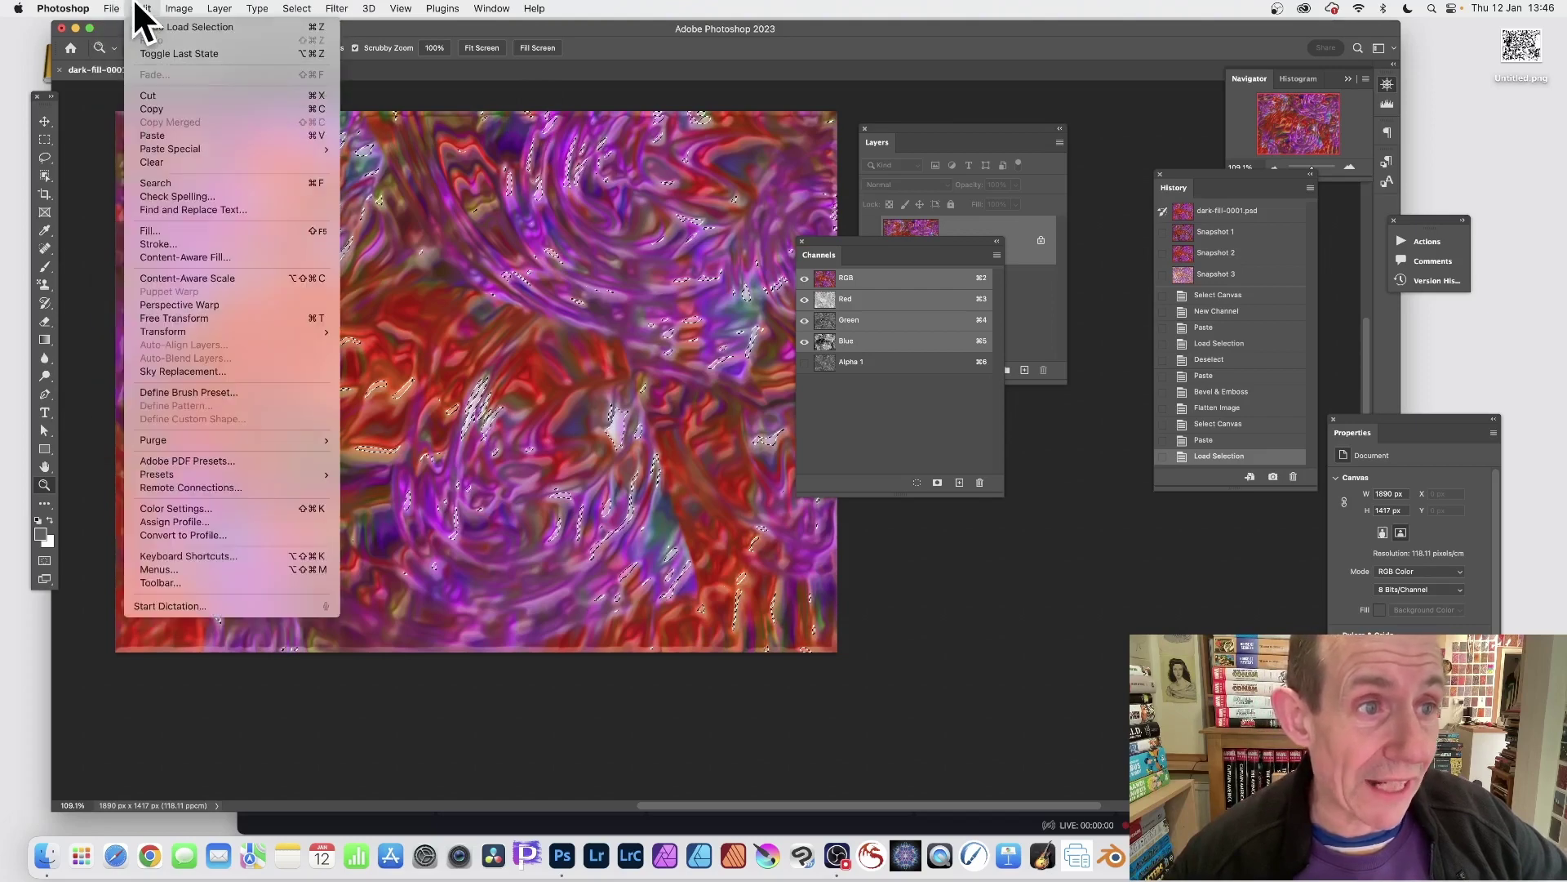
{"action": "key", "text": "Escape"}
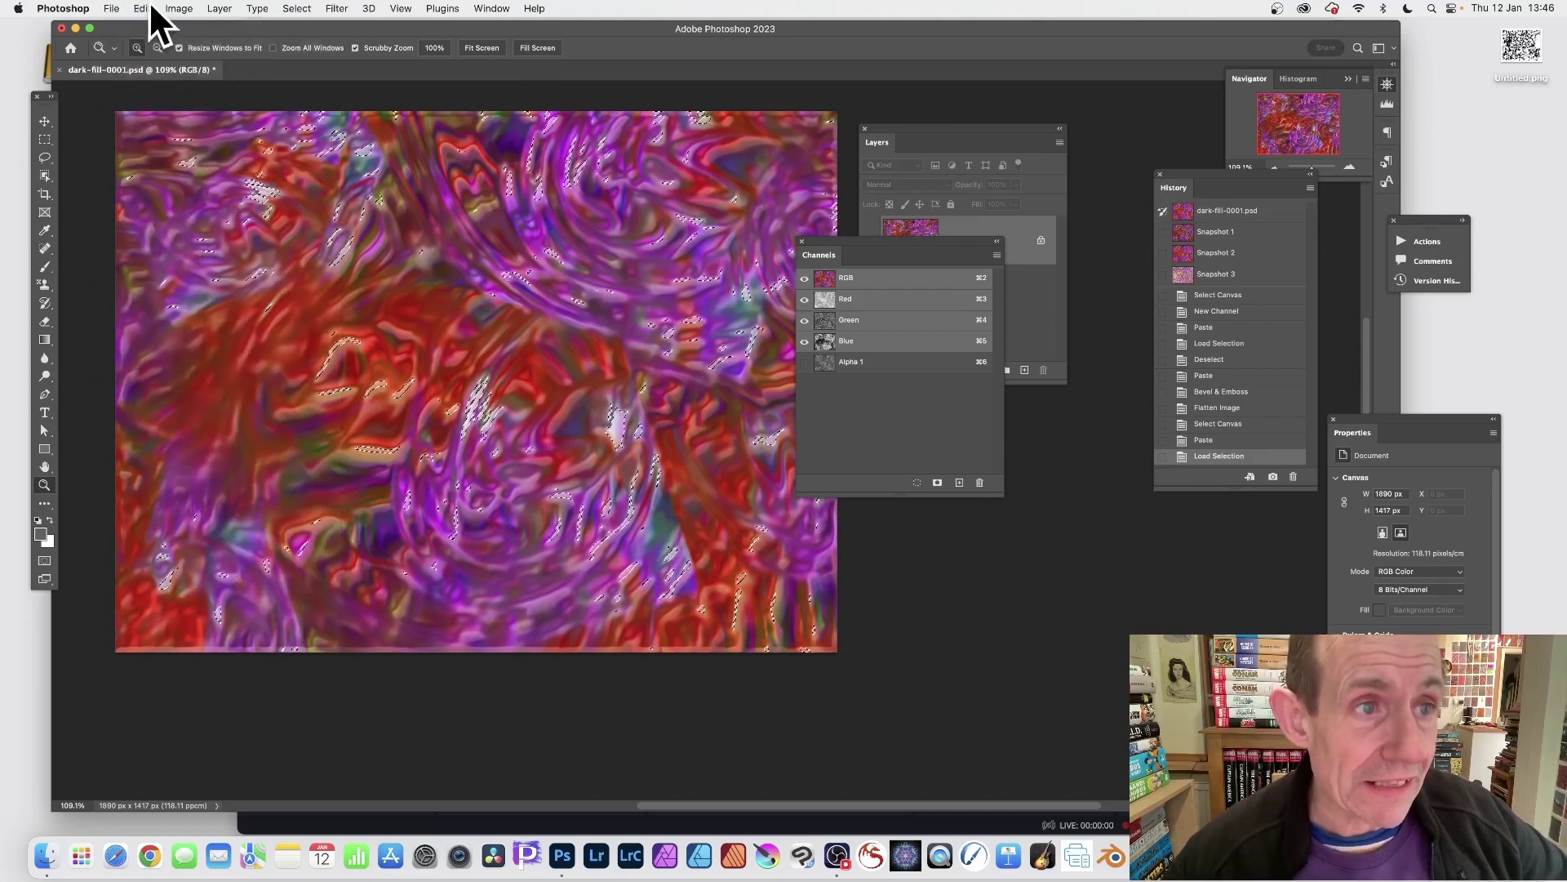
{"action": "left_click", "coordinate": [147, 8]}
{"action": "left_click", "coordinate": [160, 134]}
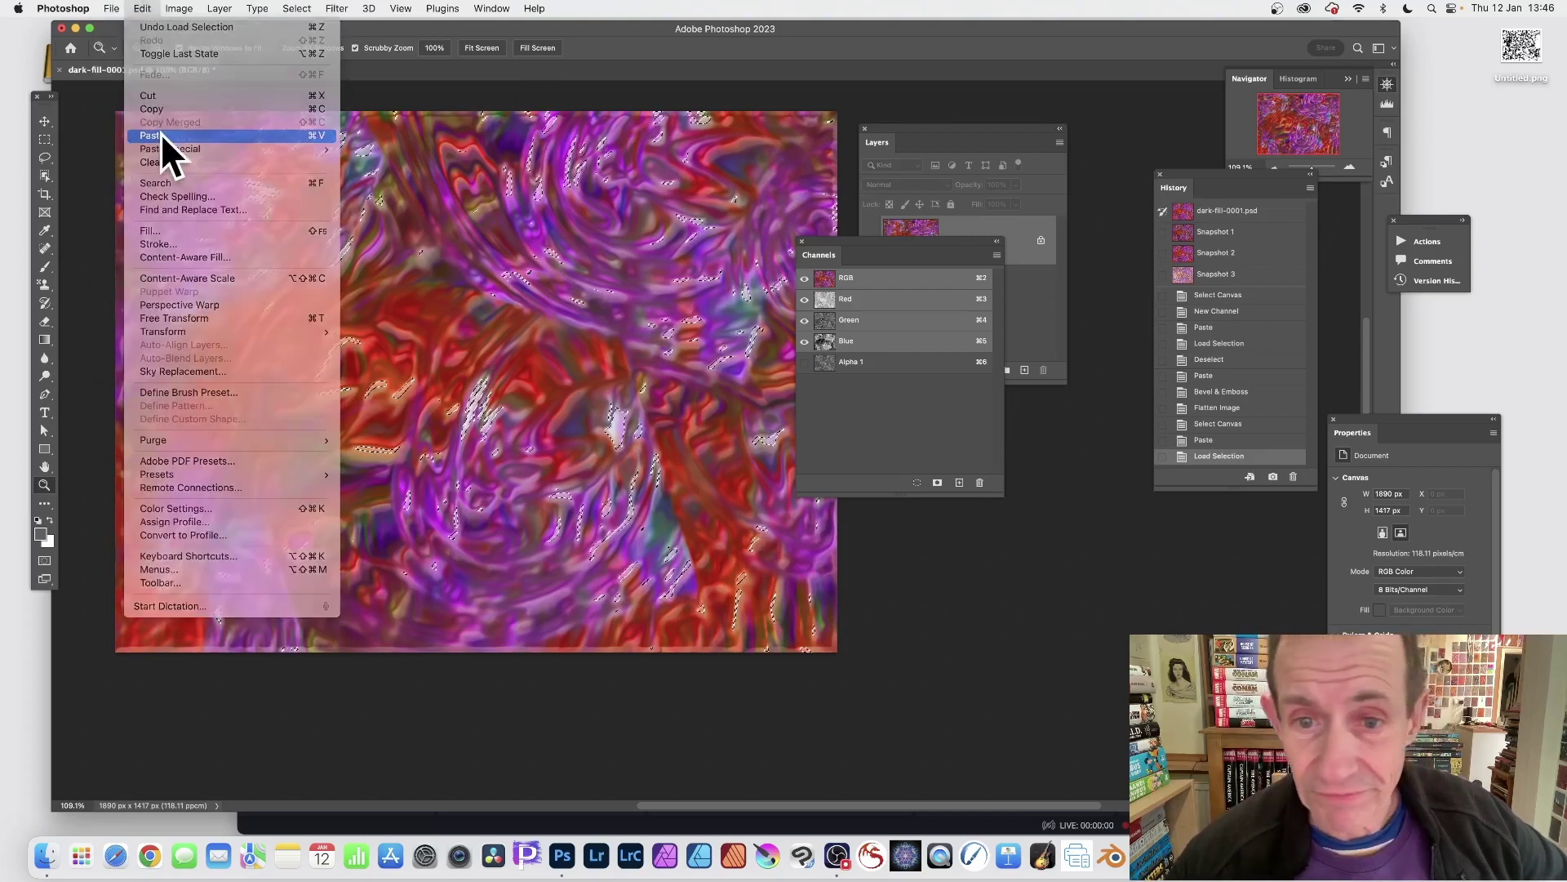
{"action": "left_click", "coordinate": [928, 150]}
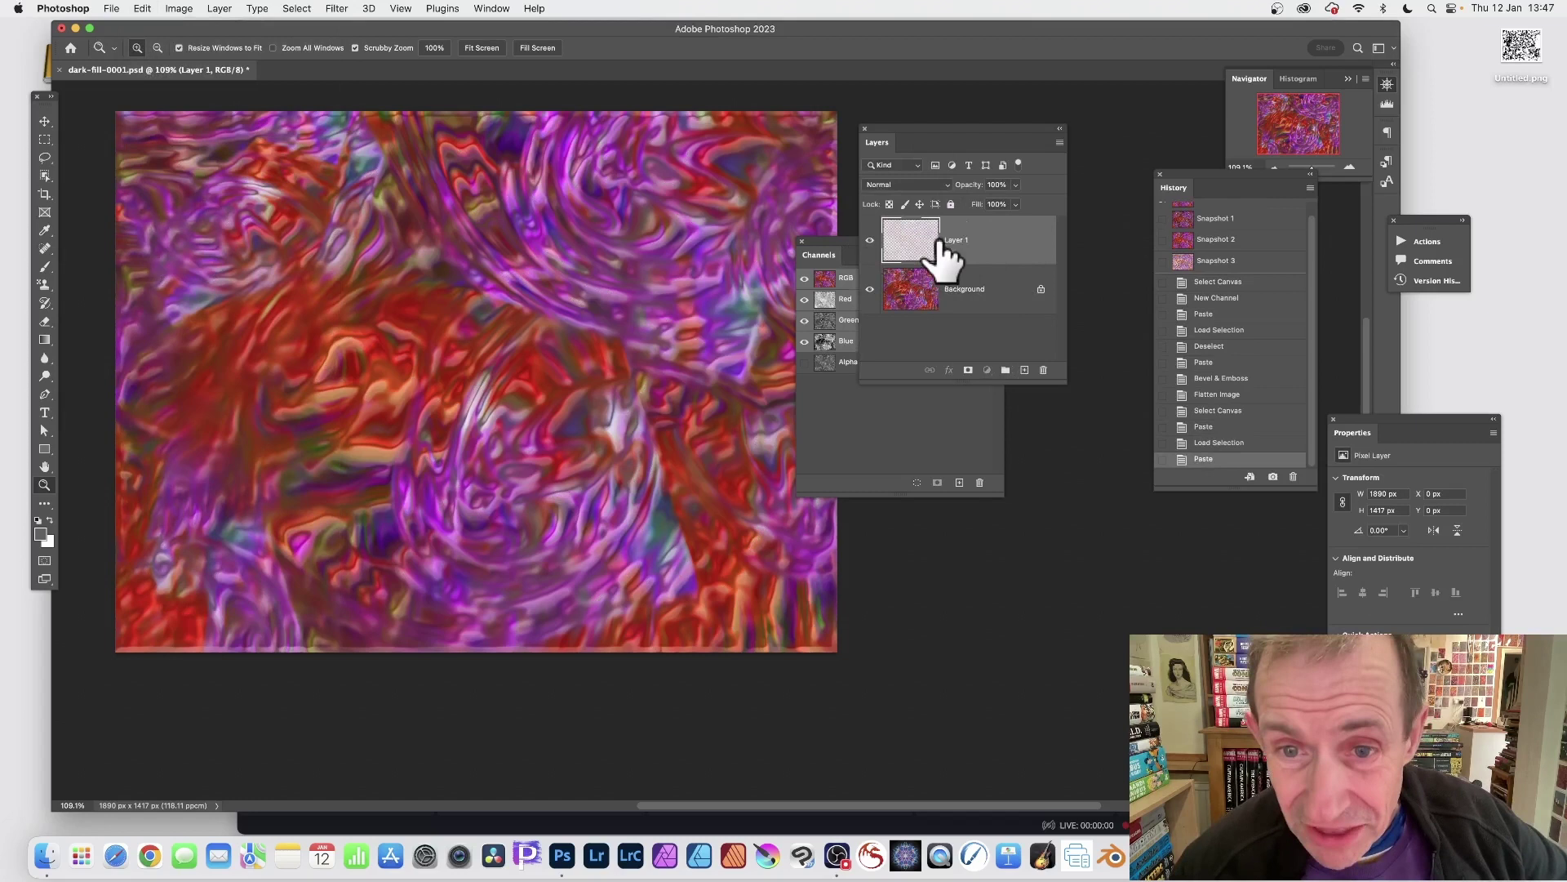
Add a Bevel & Emboss to Layer 1 with 24 px size and a 177° lighting angle
{"action": "left_click", "coordinate": [951, 371]}
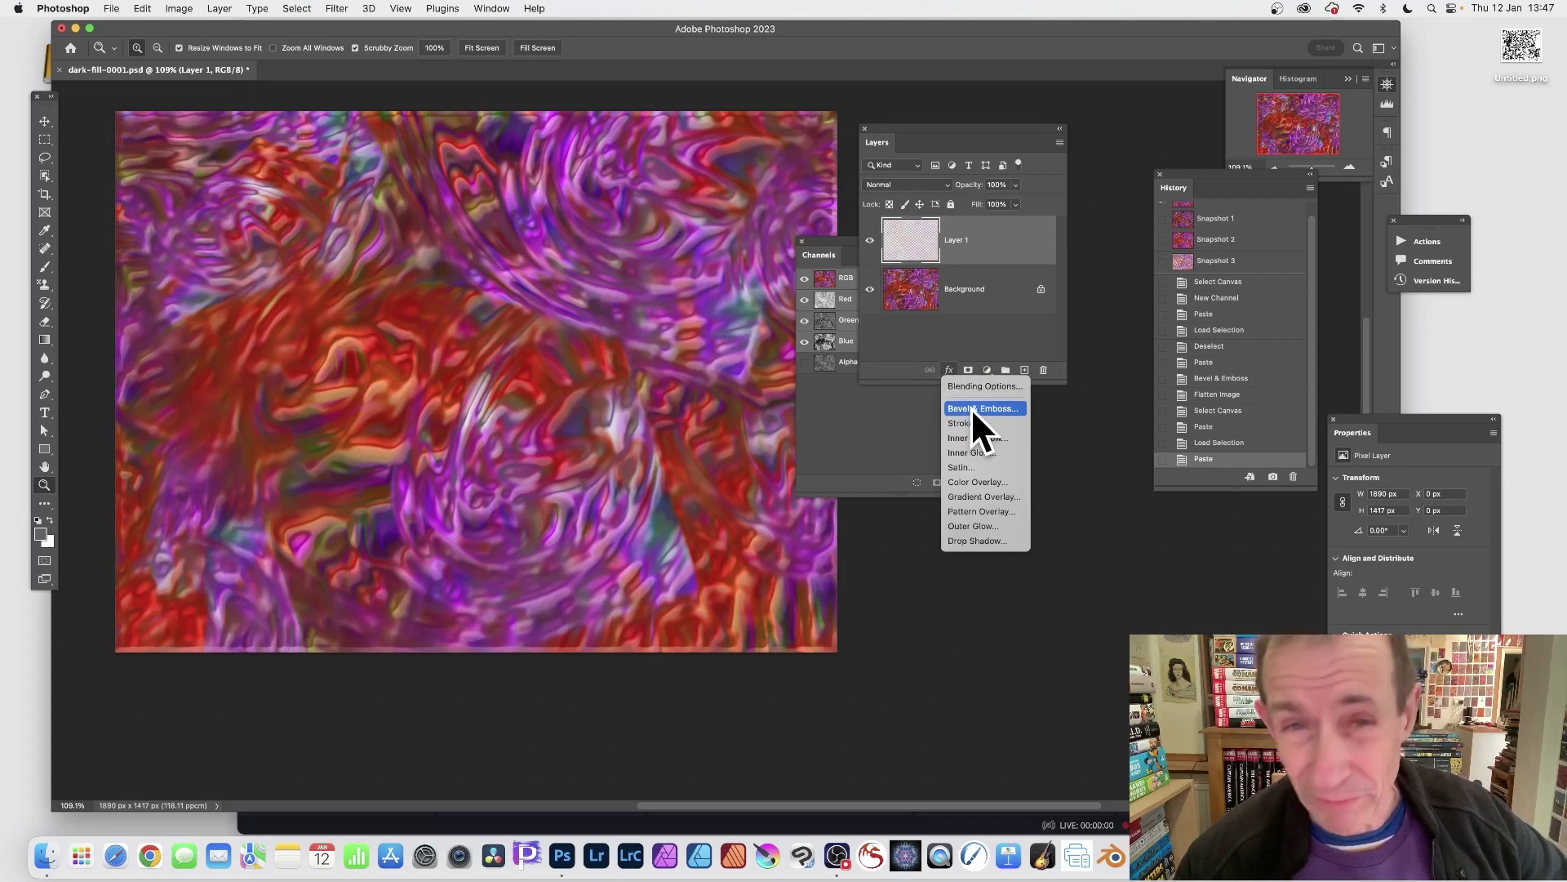
{"action": "left_click", "coordinate": [972, 407]}
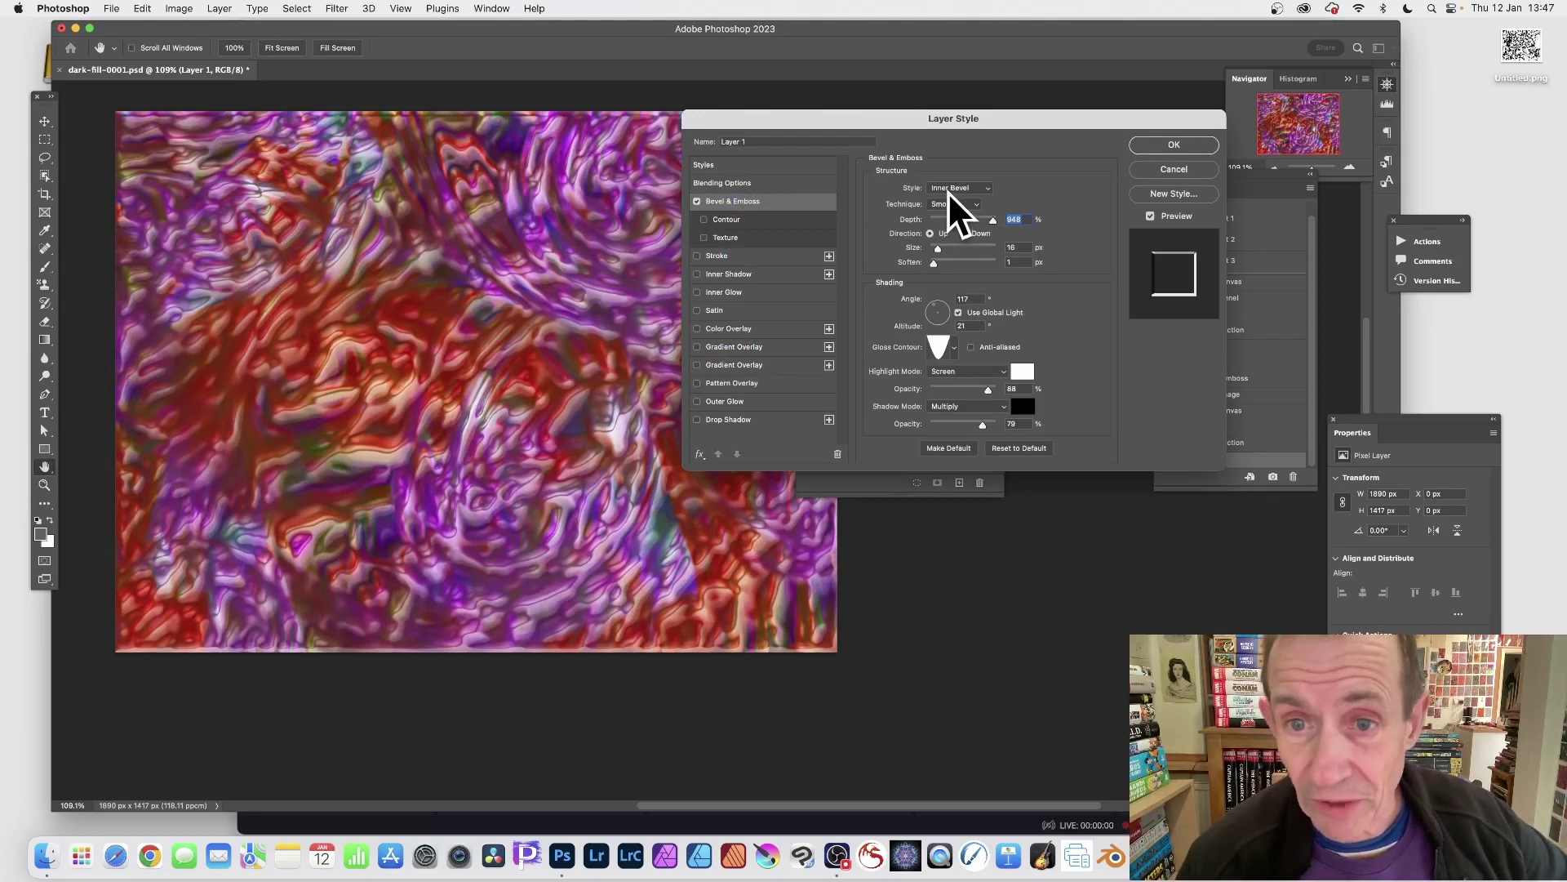
{"action": "left_click_drag", "start_coordinate": [932, 251], "coordinate": [946, 248]}
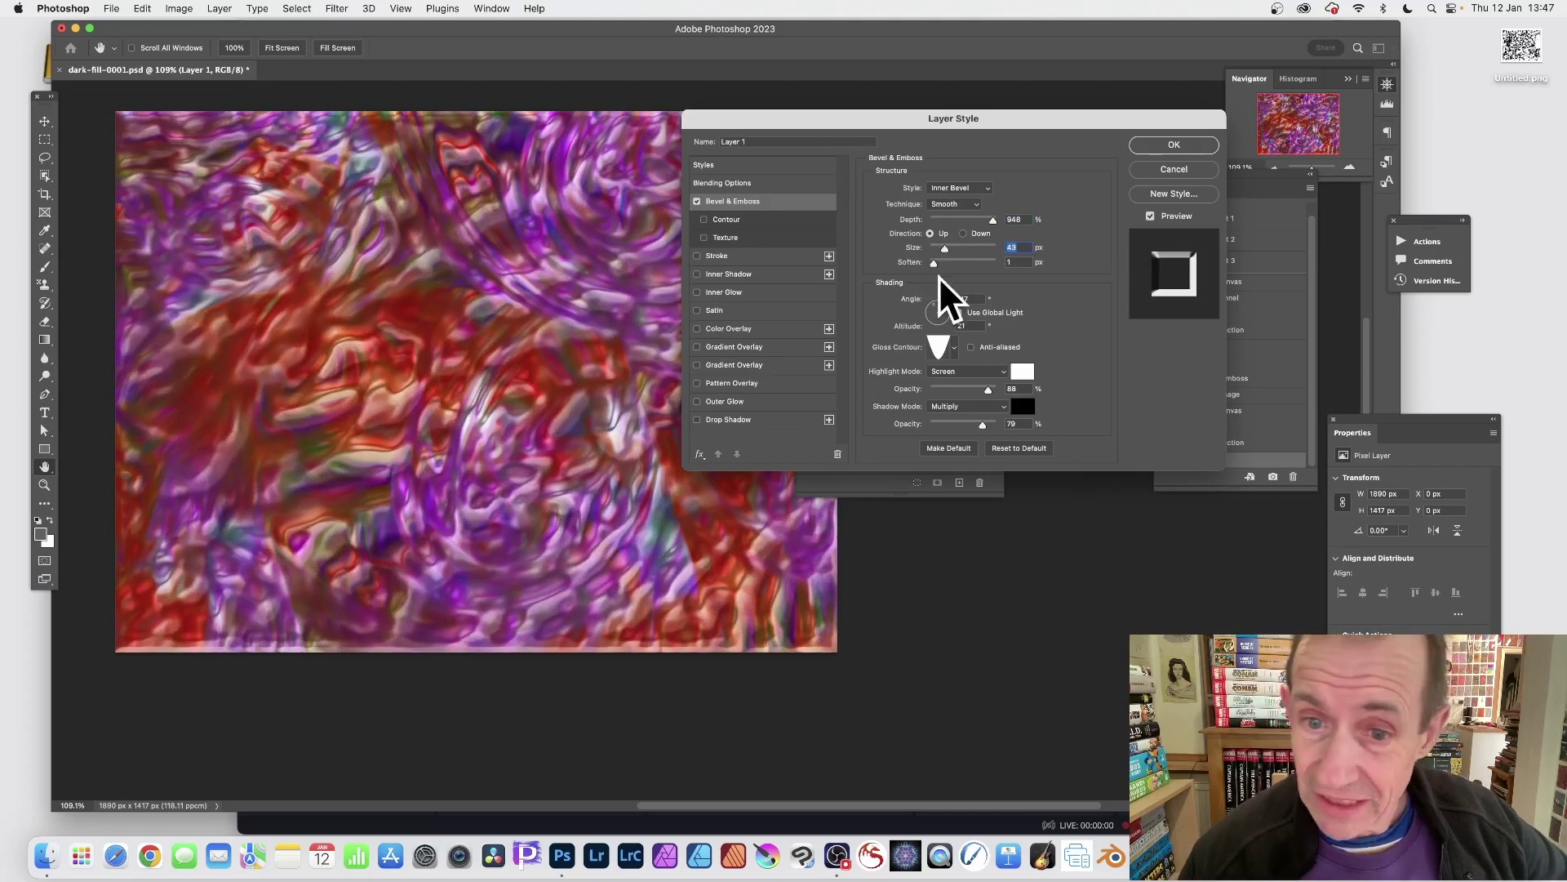
{"action": "left_click", "coordinate": [936, 305]}
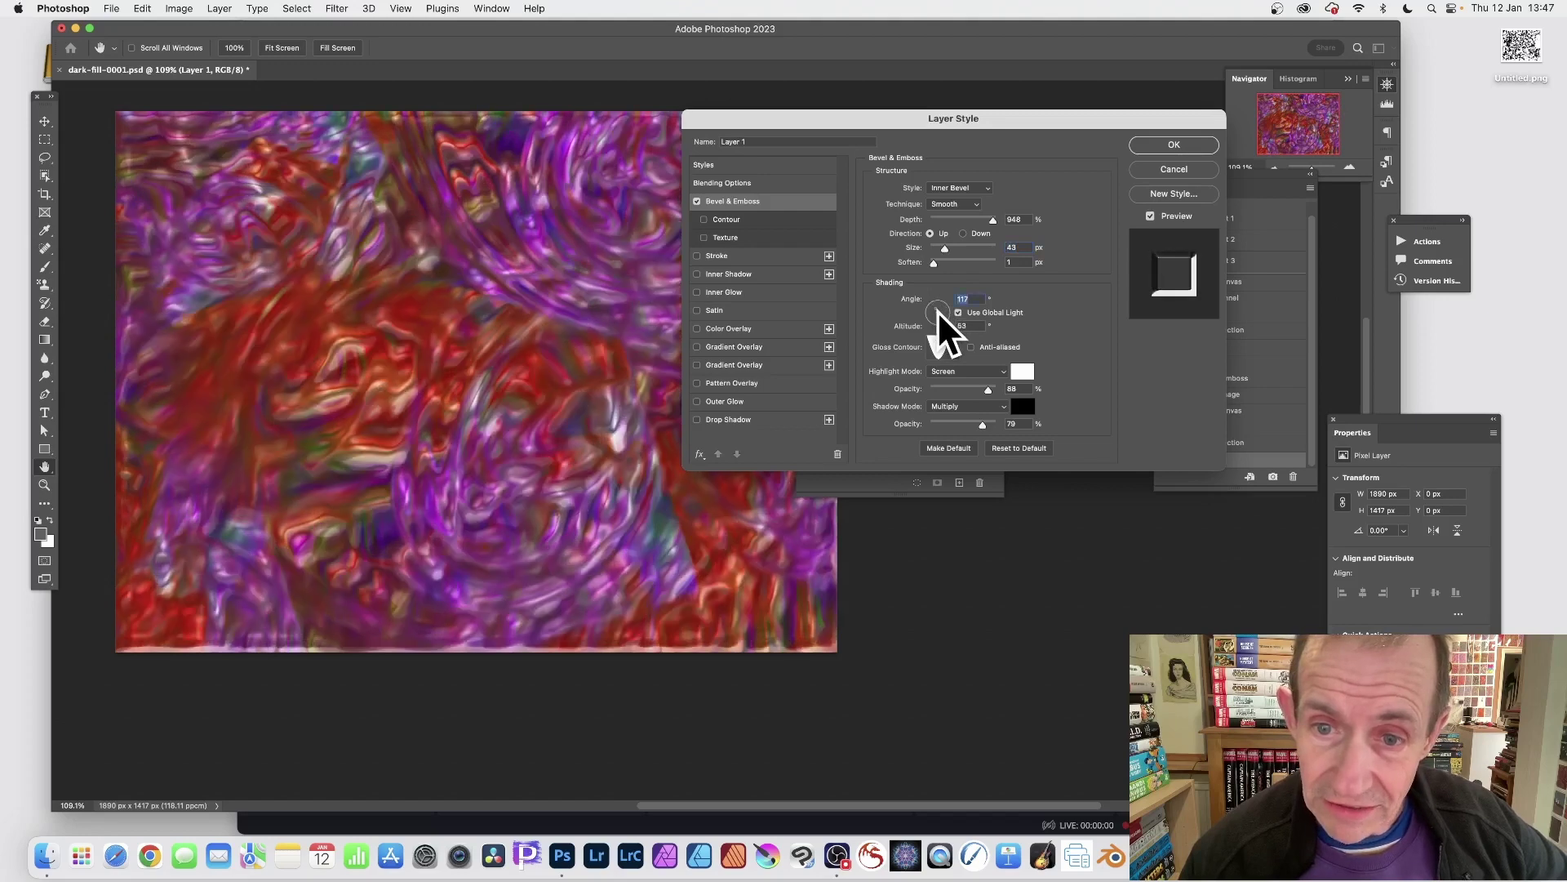
{"action": "left_click_drag", "start_coordinate": [935, 308], "coordinate": [935, 310]}
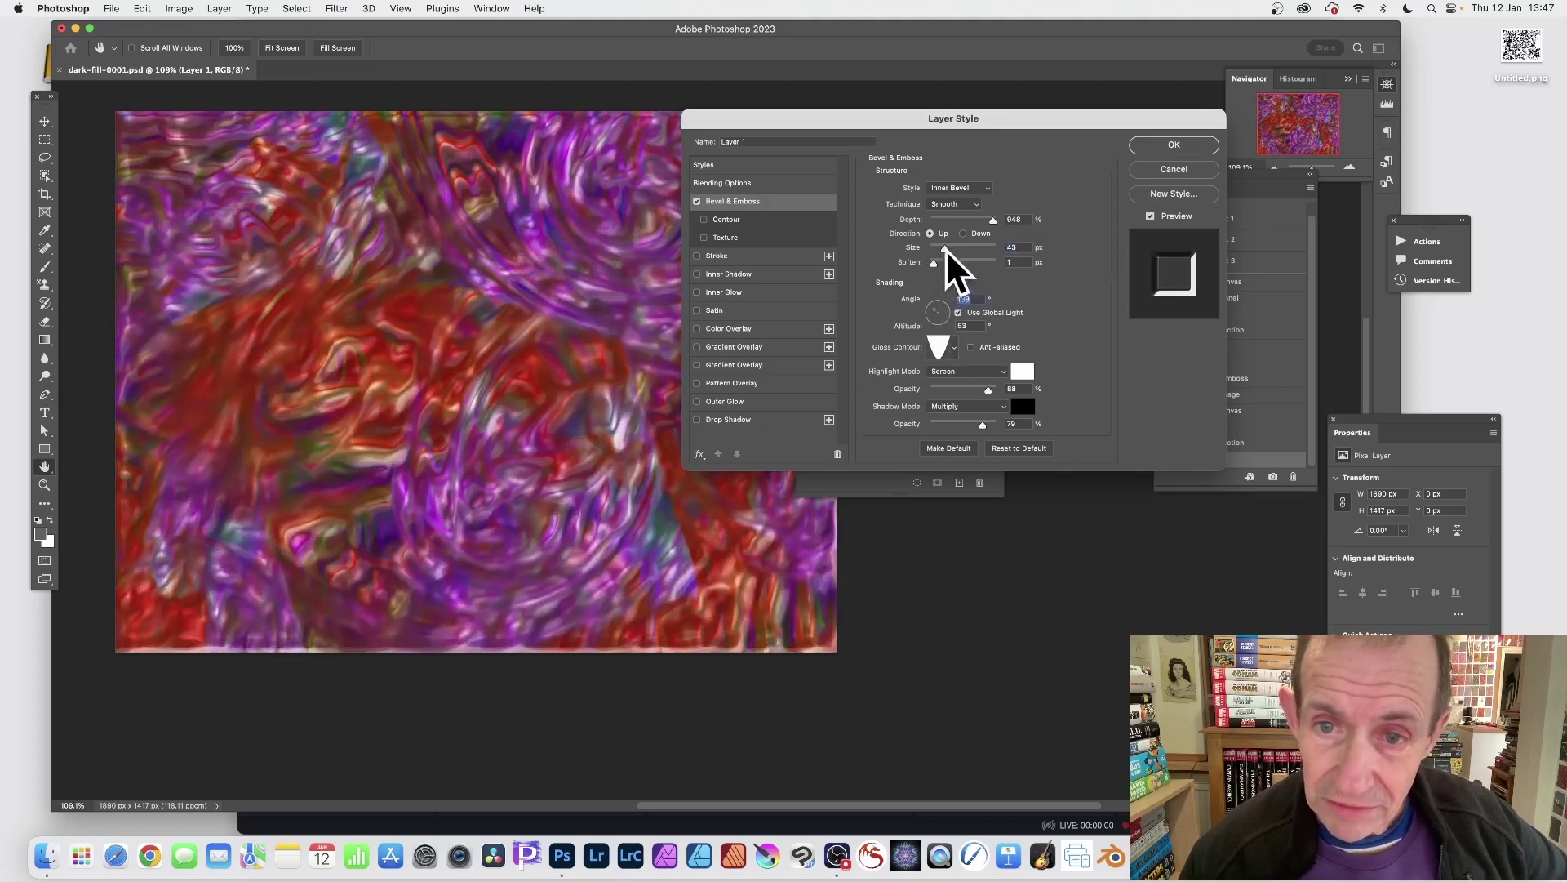
{"action": "mouse_move", "coordinate": [945, 248]}
{"action": "left_mouse_down"}
{"action": "mouse_move", "coordinate": [963, 248]}
{"action": "mouse_move", "coordinate": [940, 248]}
{"action": "left_mouse_up"}
{"action": "mouse_move", "coordinate": [934, 308]}
{"action": "left_mouse_down"}
{"action": "mouse_move", "coordinate": [948, 314]}
{"action": "mouse_move", "coordinate": [933, 308]}
{"action": "left_mouse_up"}
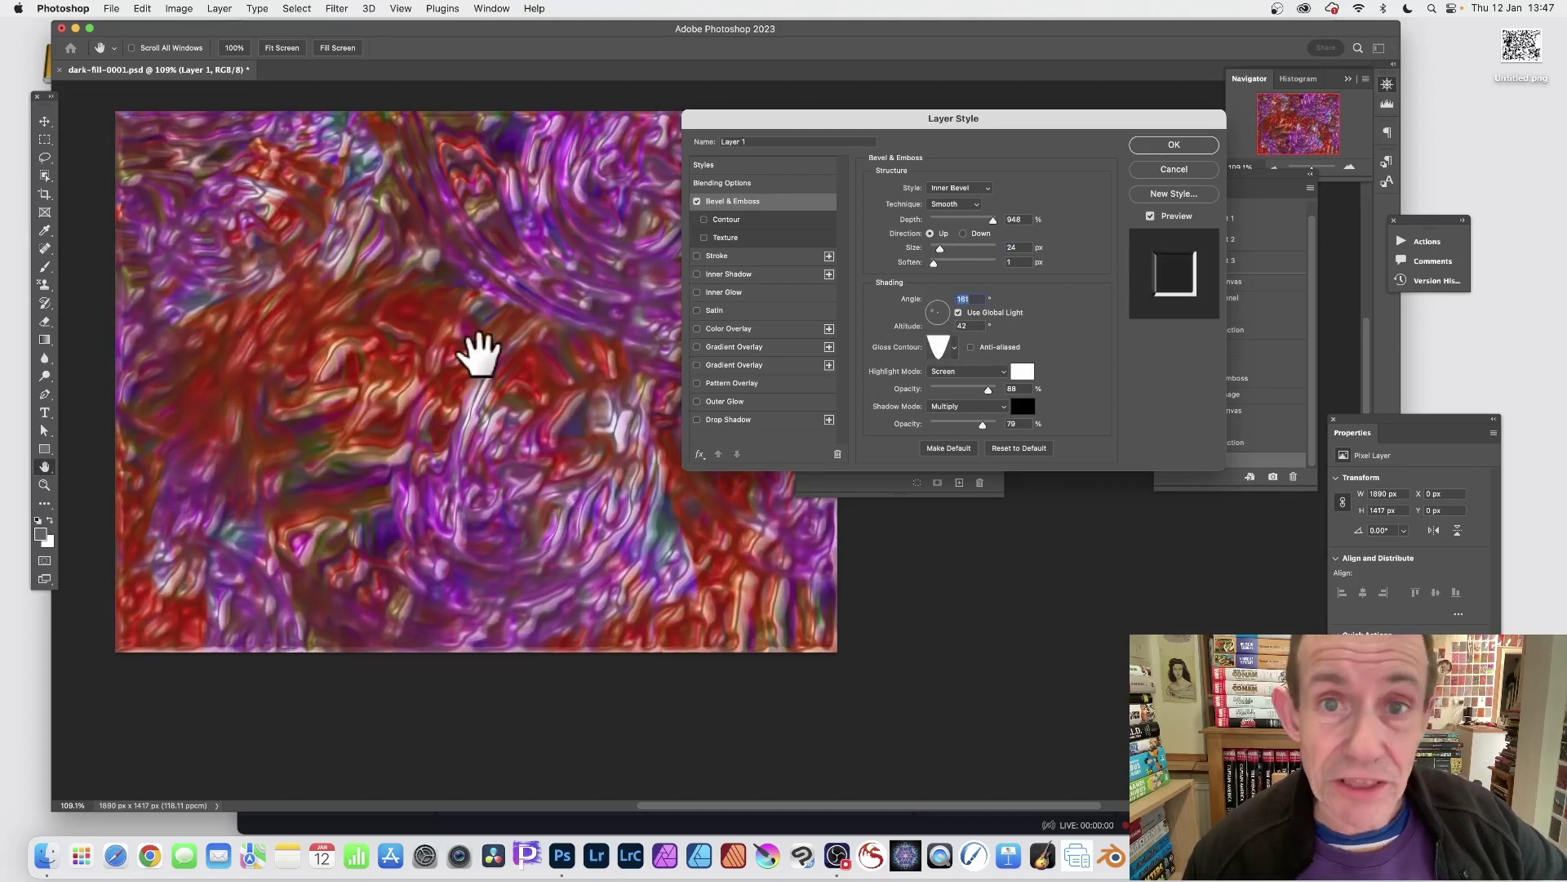
{"action": "left_click", "coordinate": [931, 310]}
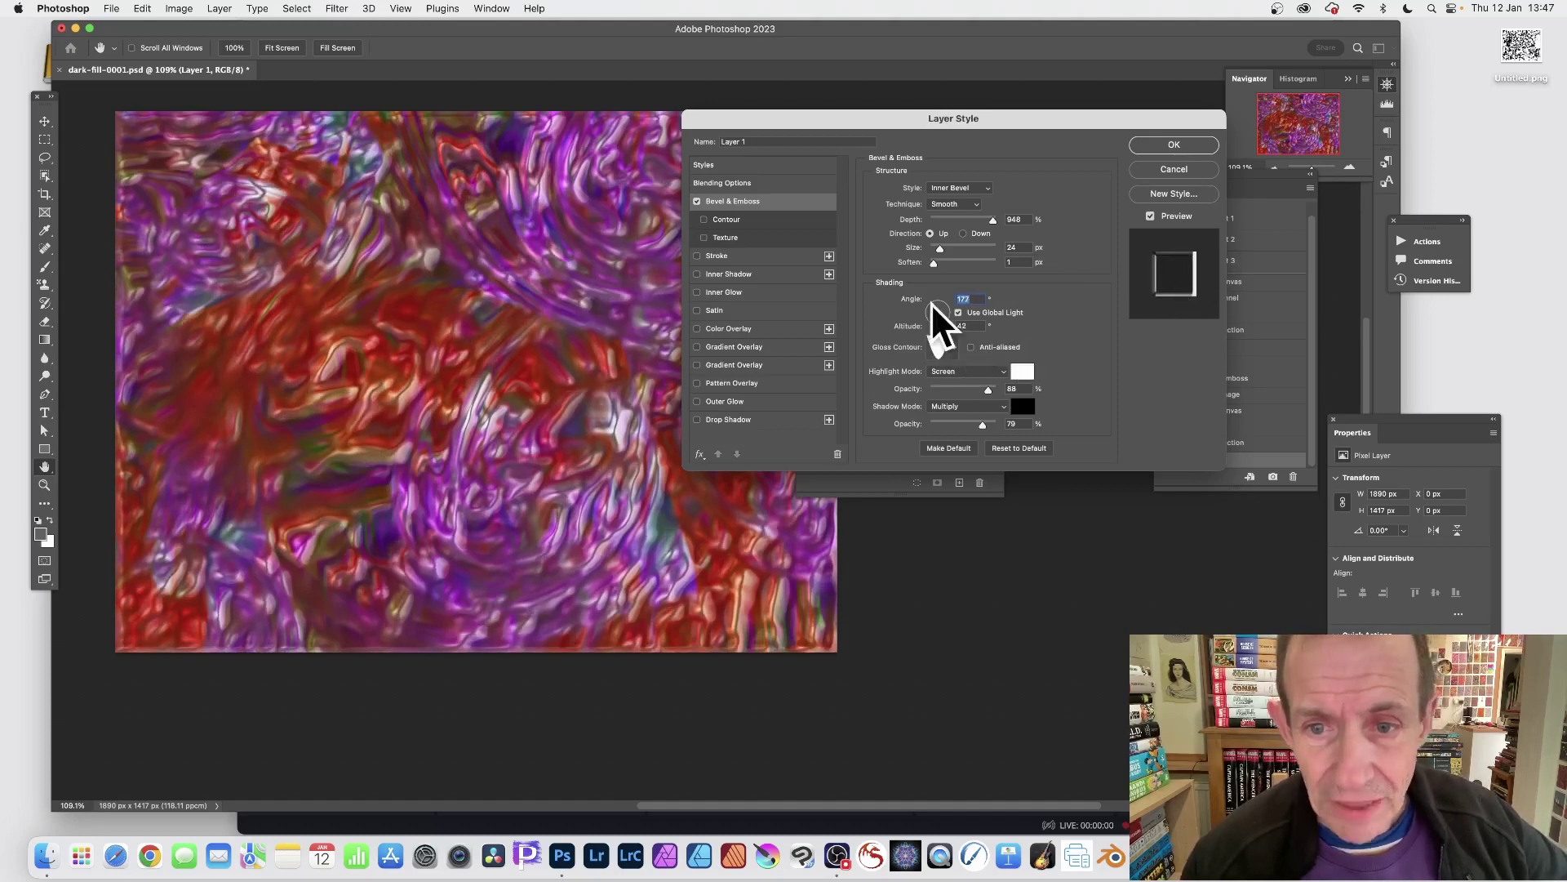
Try several gloss contour presets, ending on the row 1, column 3 peaked contour
{"action": "left_click", "coordinate": [952, 345]}
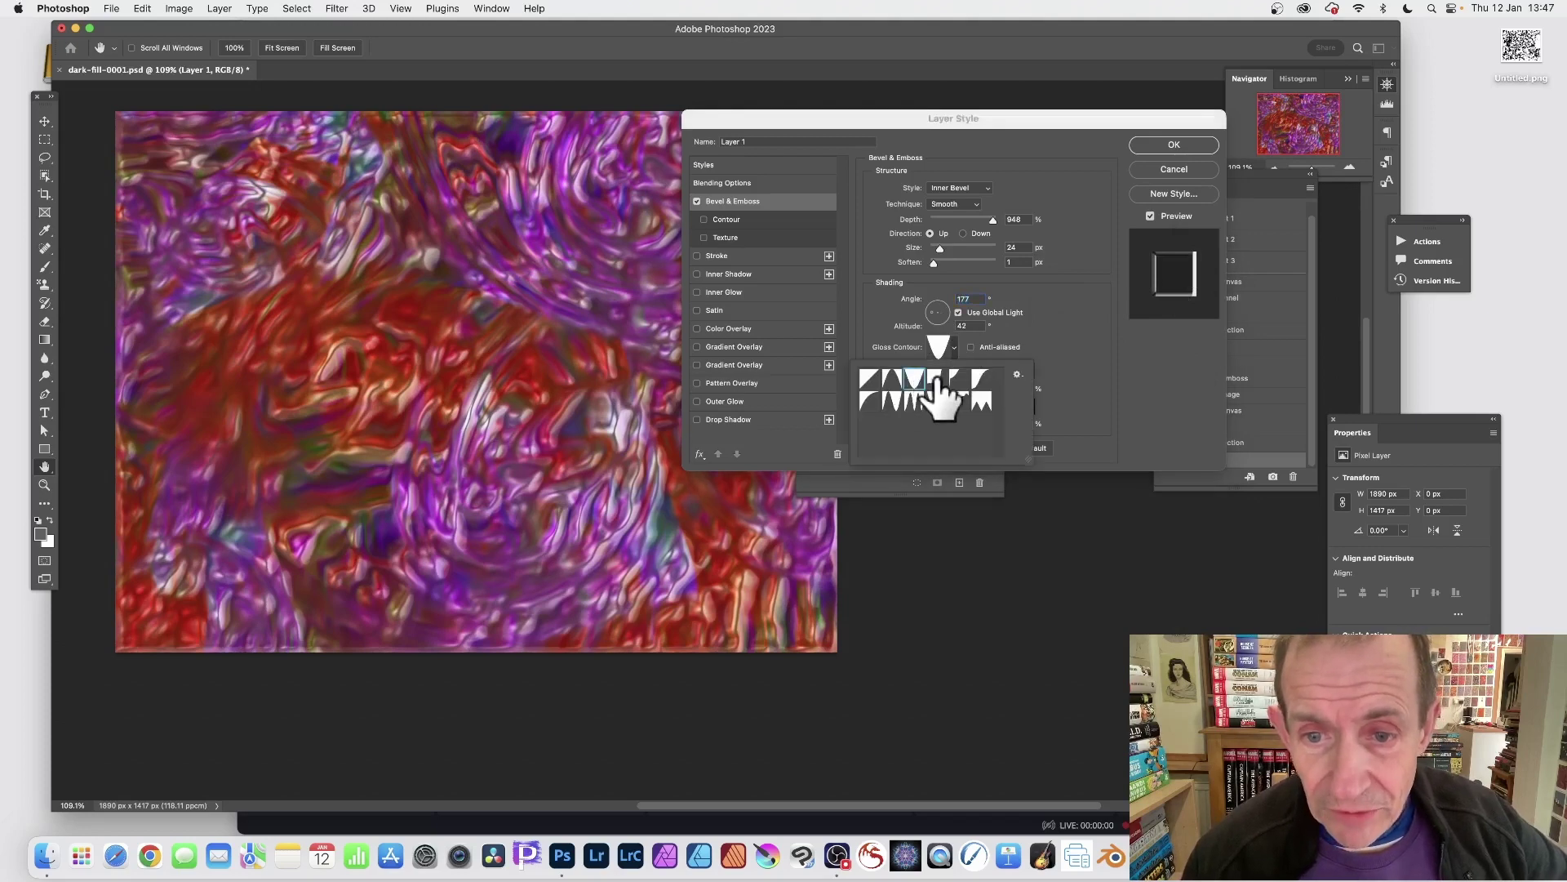
{"action": "left_click", "coordinate": [935, 378]}
{"action": "left_click", "coordinate": [960, 378]}
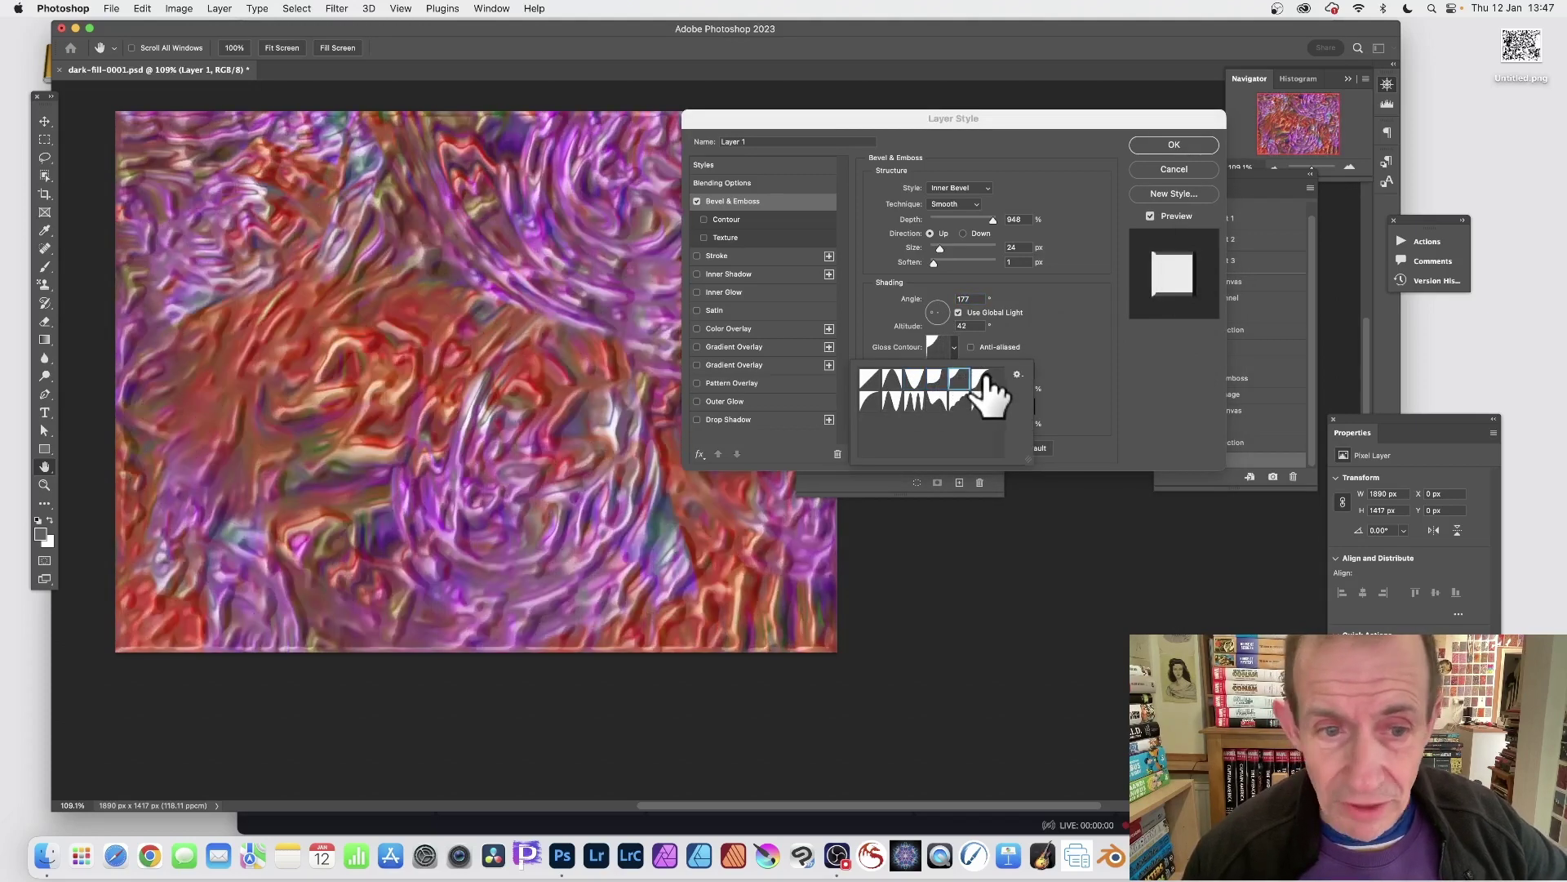
{"action": "left_click", "coordinate": [914, 400]}
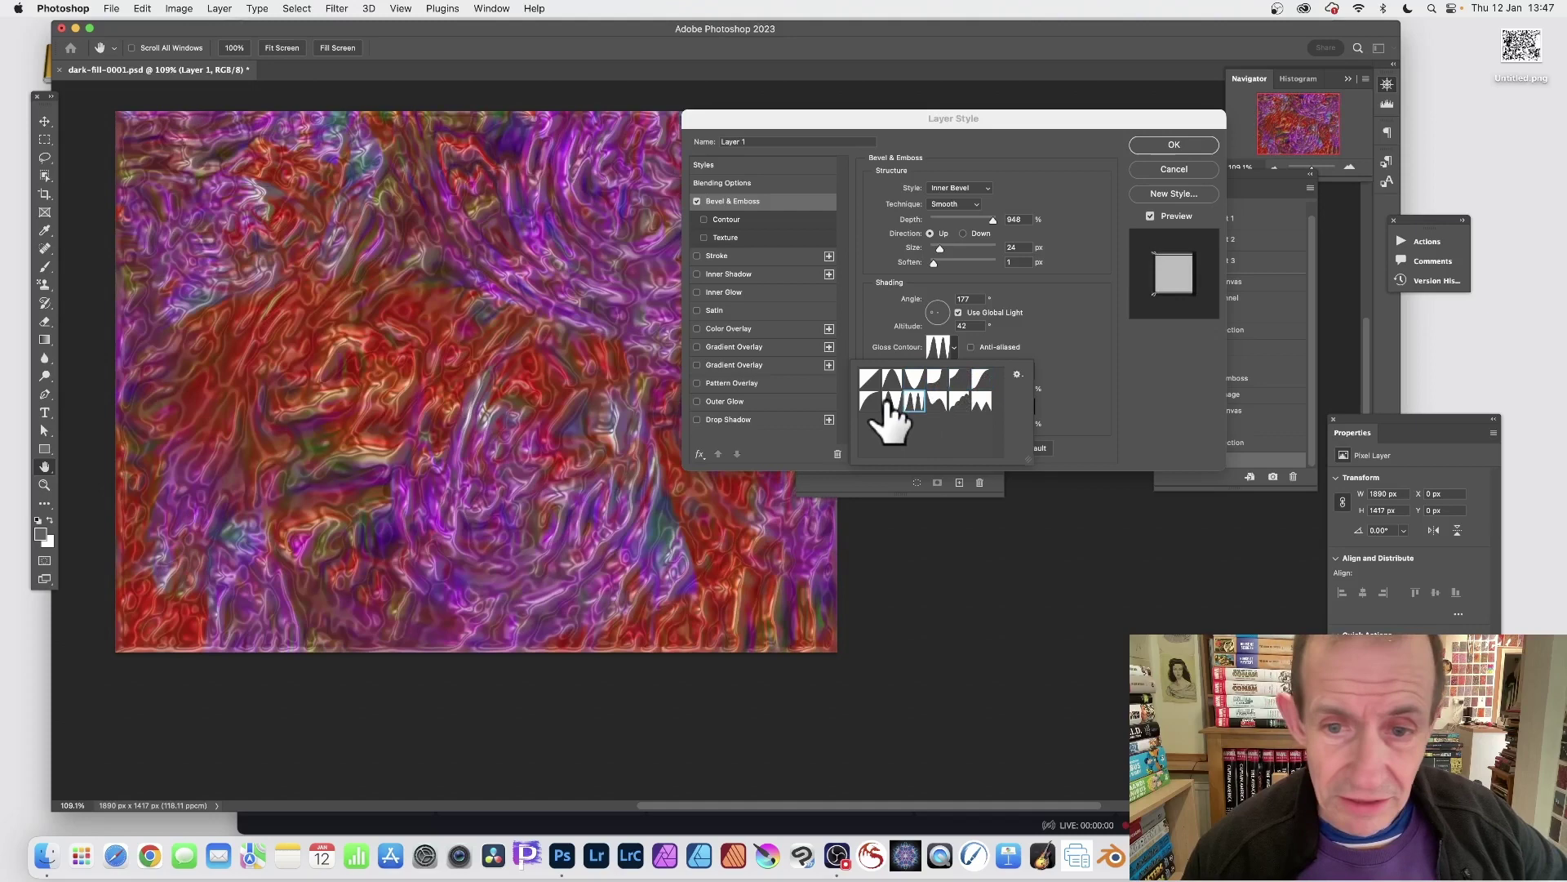
{"action": "left_click", "coordinate": [892, 400]}
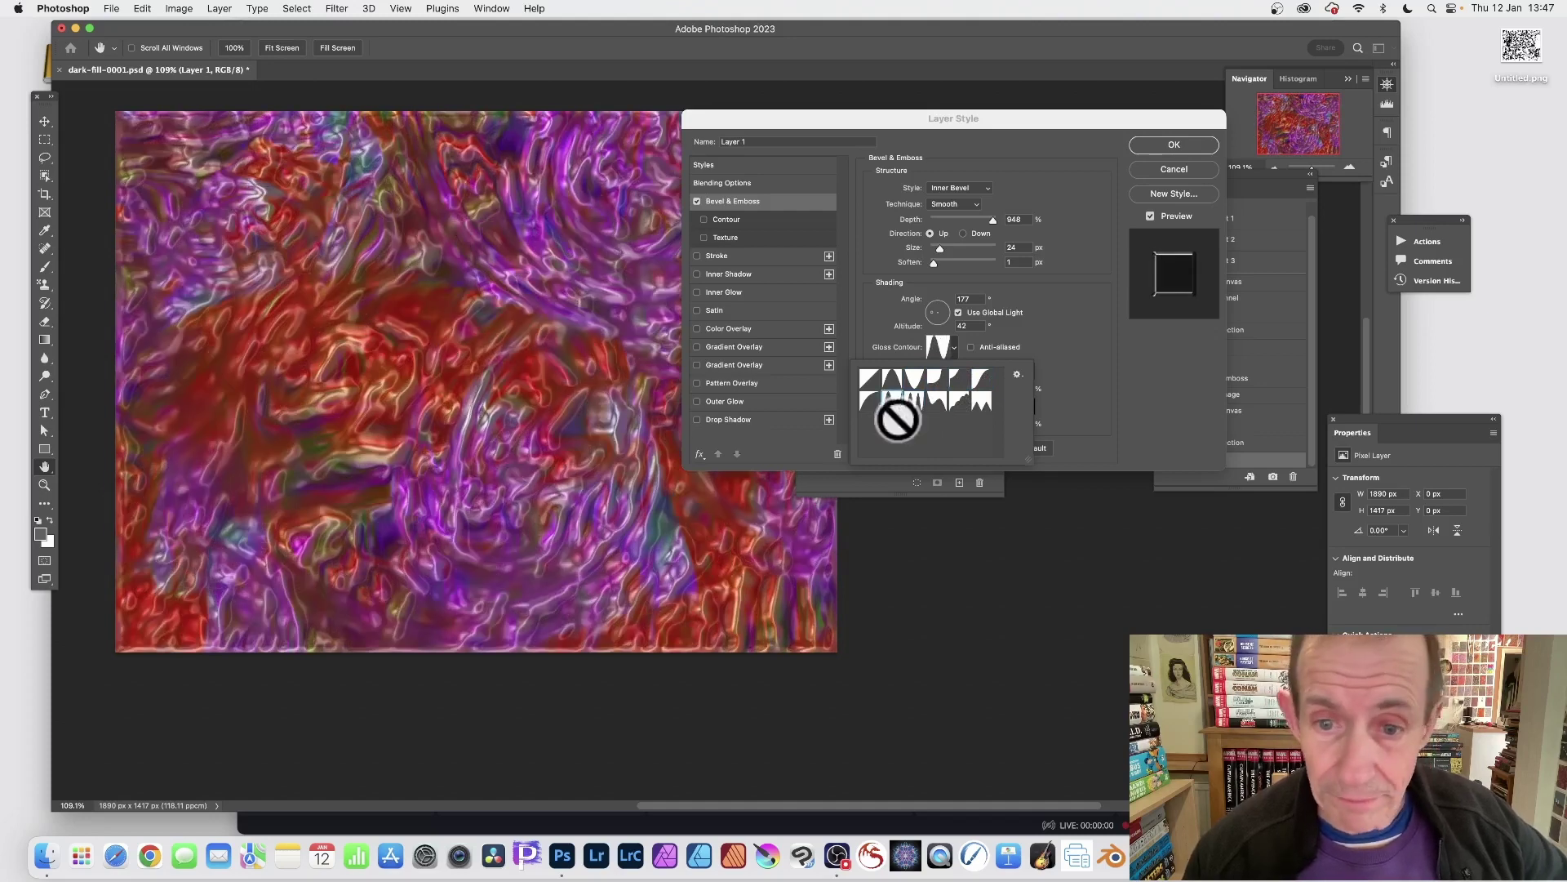
{"action": "left_click", "coordinate": [872, 402]}
{"action": "left_click", "coordinate": [868, 378]}
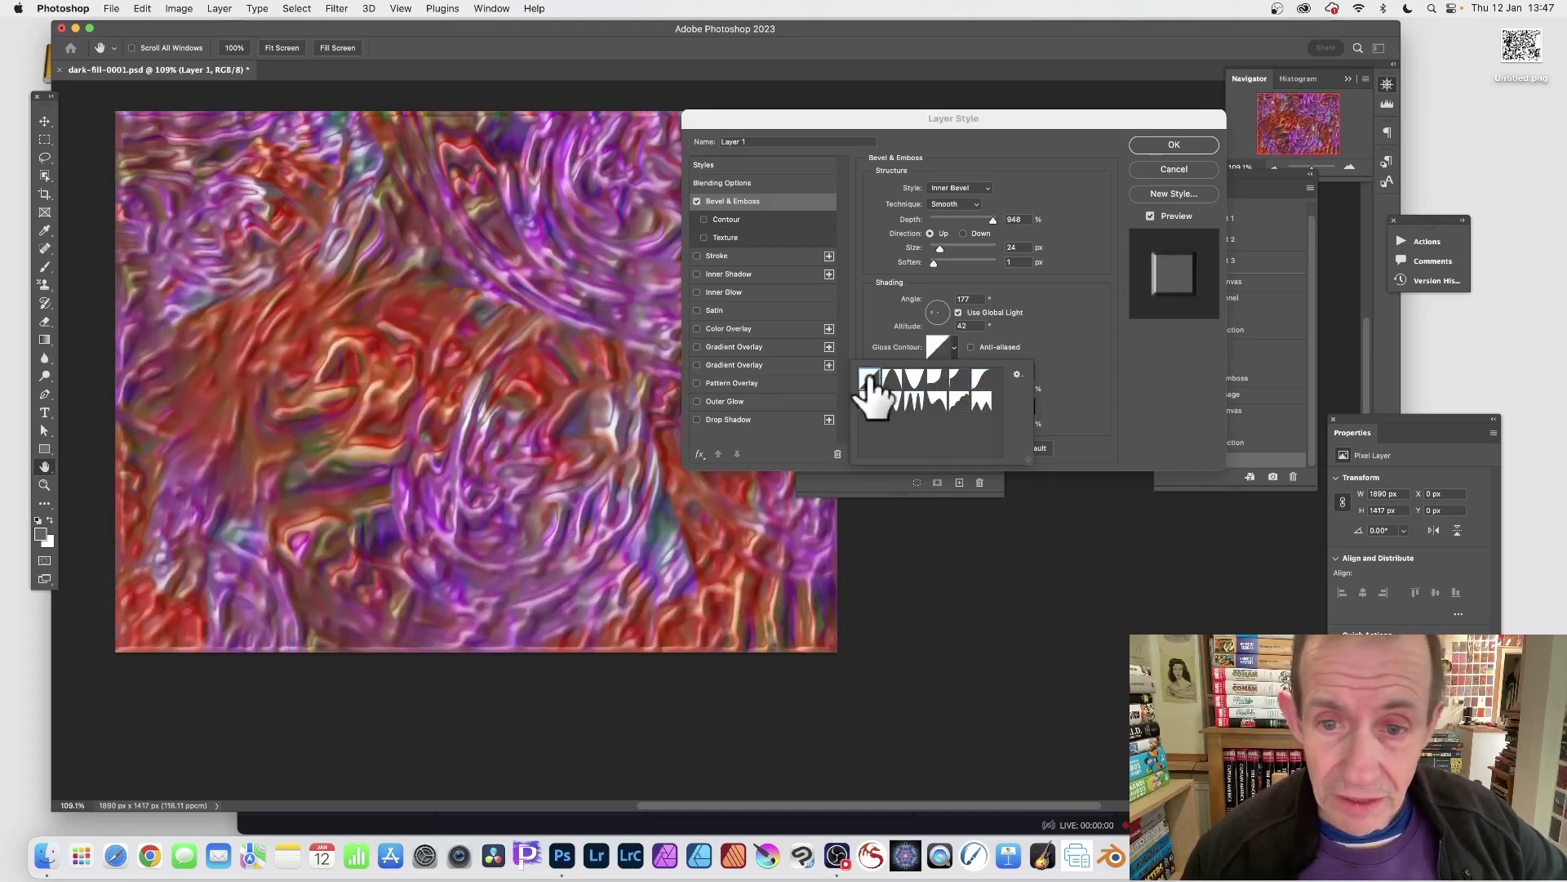
{"action": "left_click", "coordinate": [892, 378]}
{"action": "left_click", "coordinate": [914, 379]}
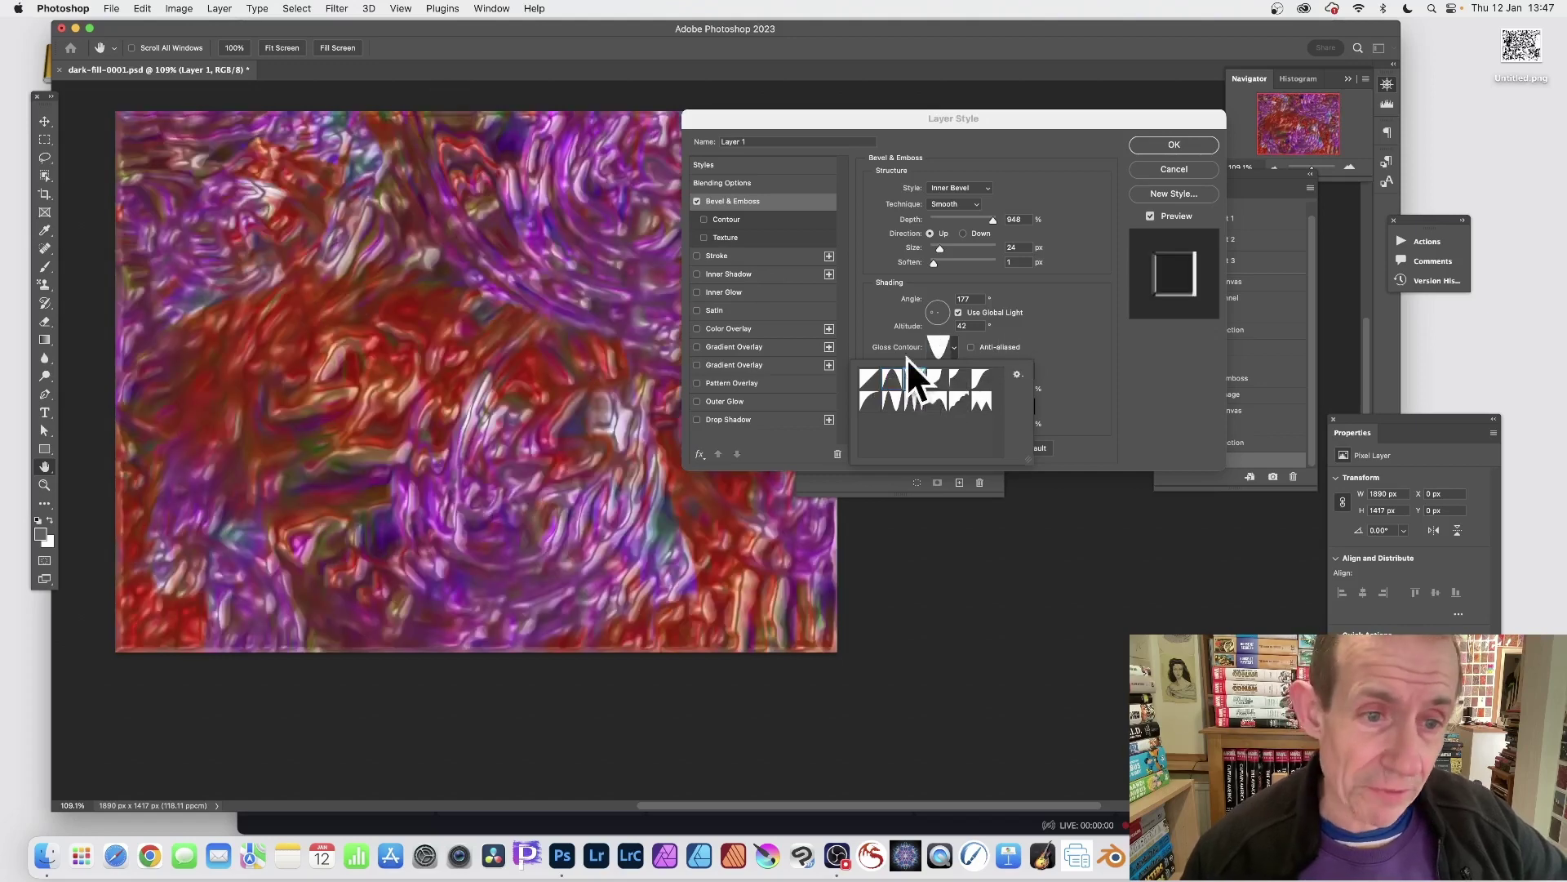
Change the bevel style to Pillow Emboss, set angle −46°, highlight opacity 91% and size 29 px
{"action": "left_click", "coordinate": [958, 189]}
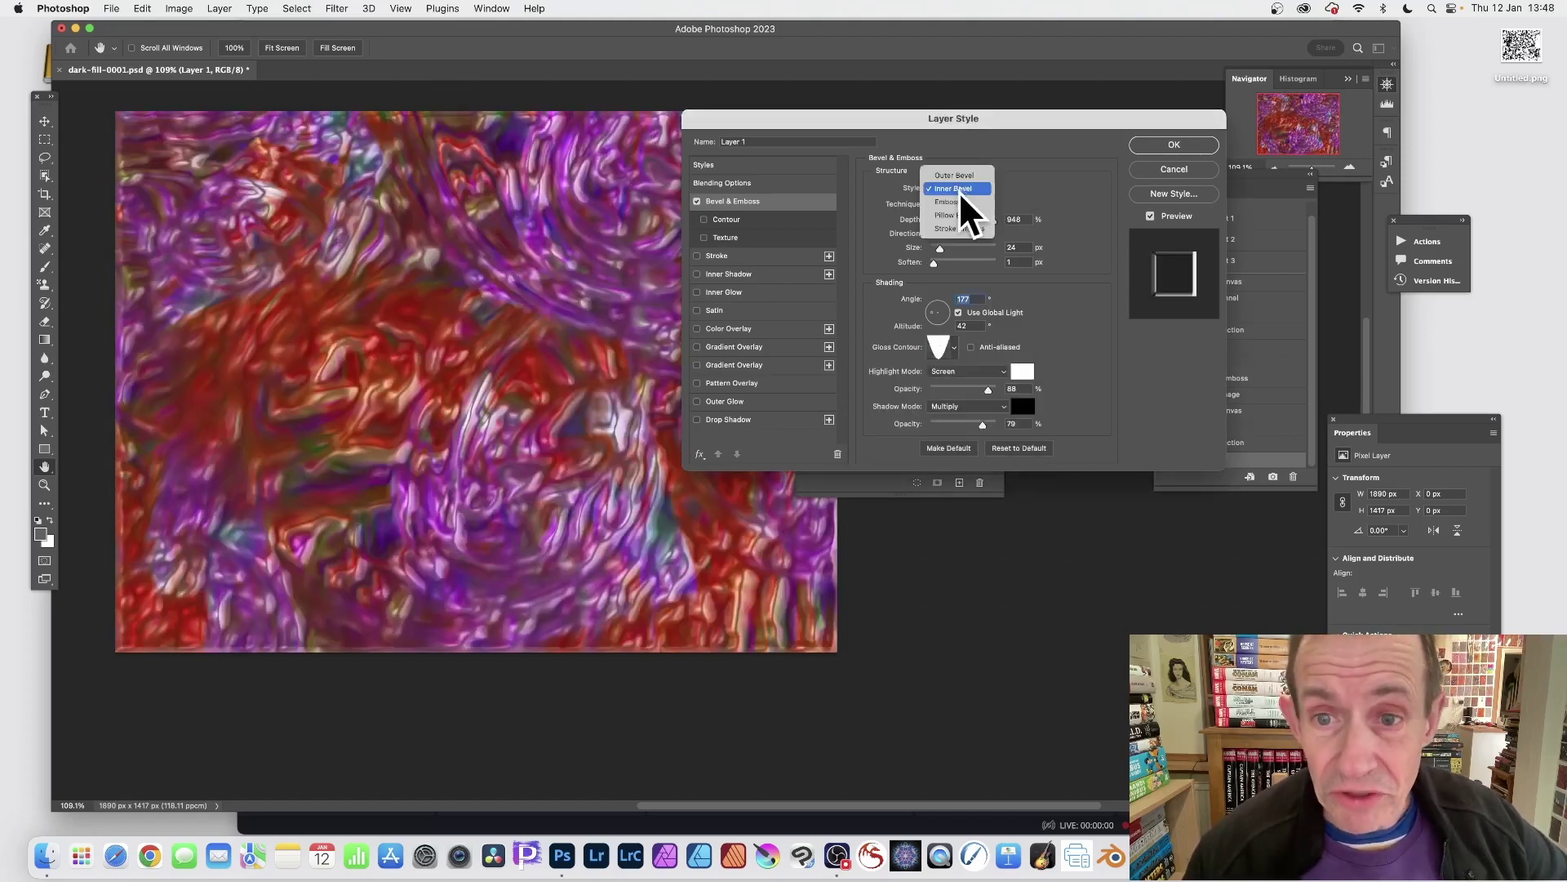
{"action": "left_click", "coordinate": [958, 201]}
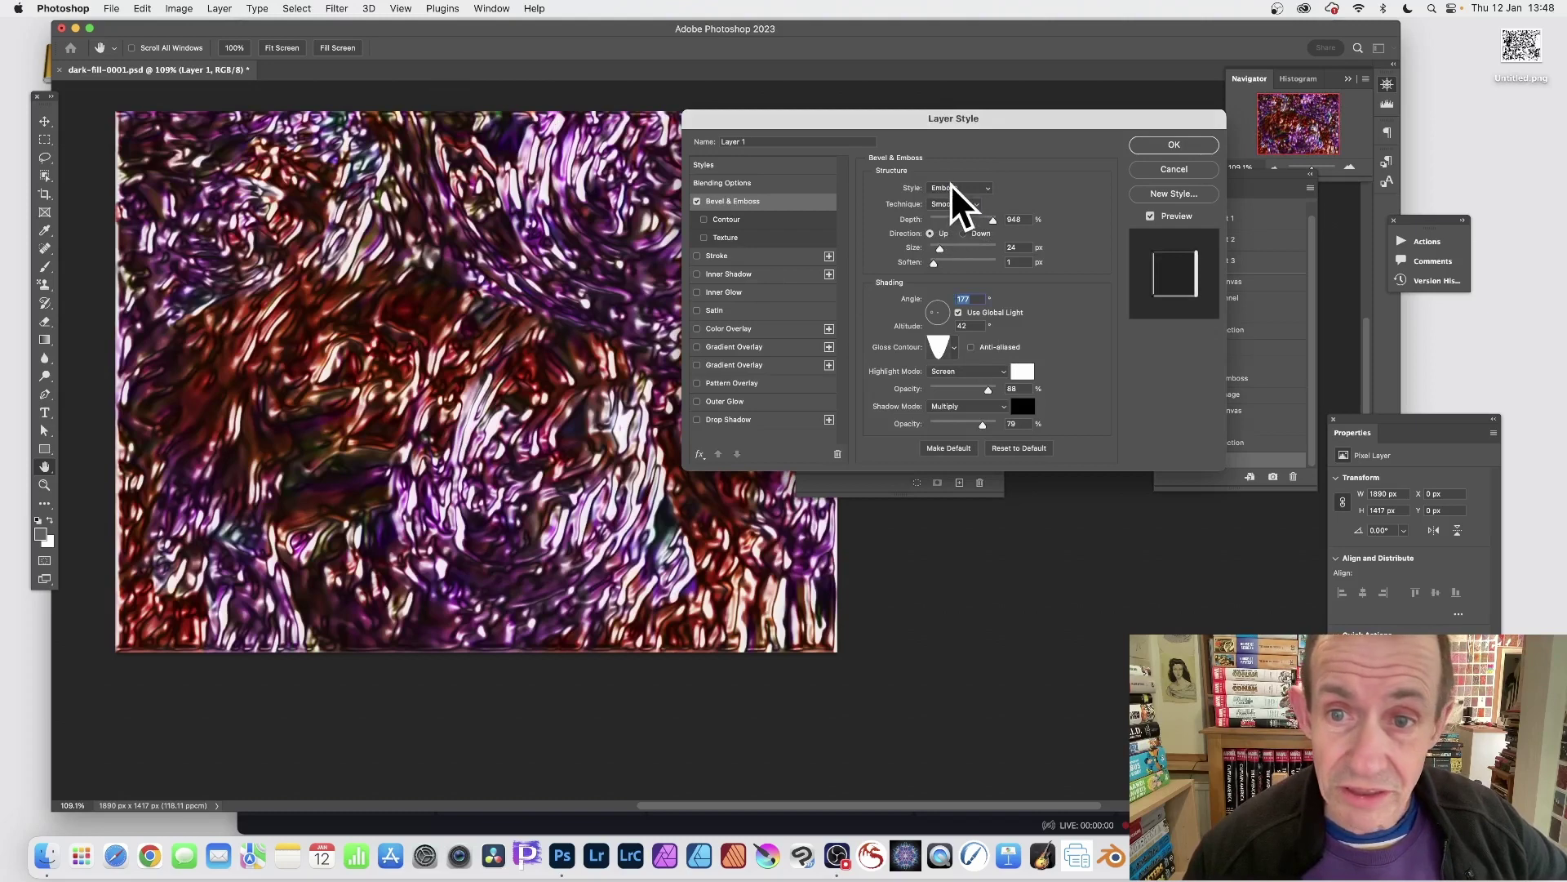
{"action": "left_click", "coordinate": [953, 202]}
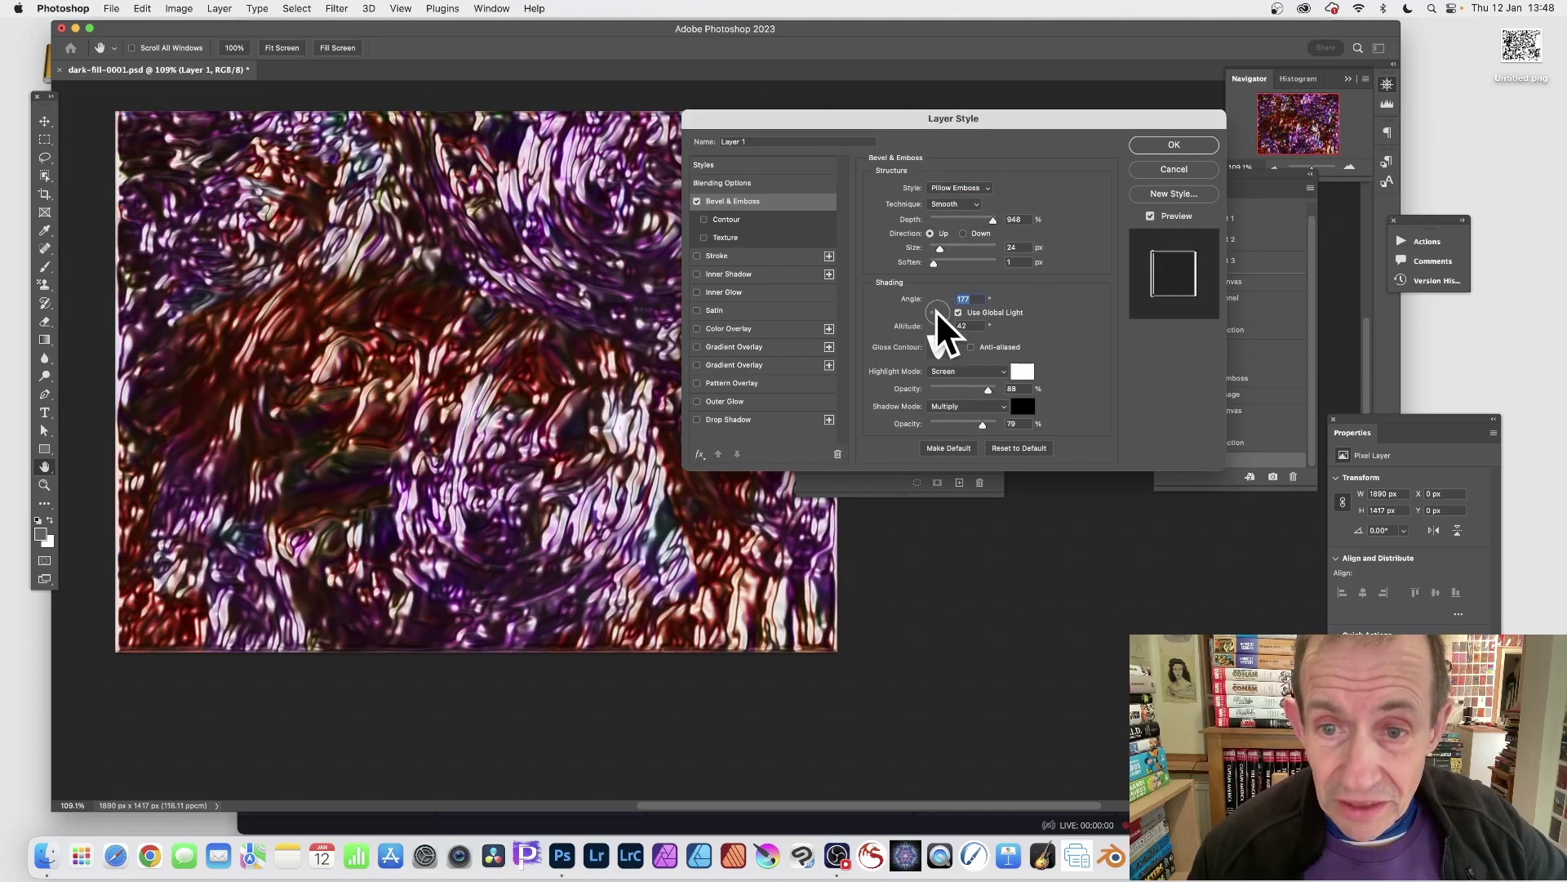
{"action": "left_click_drag", "start_coordinate": [935, 310], "coordinate": [942, 314]}
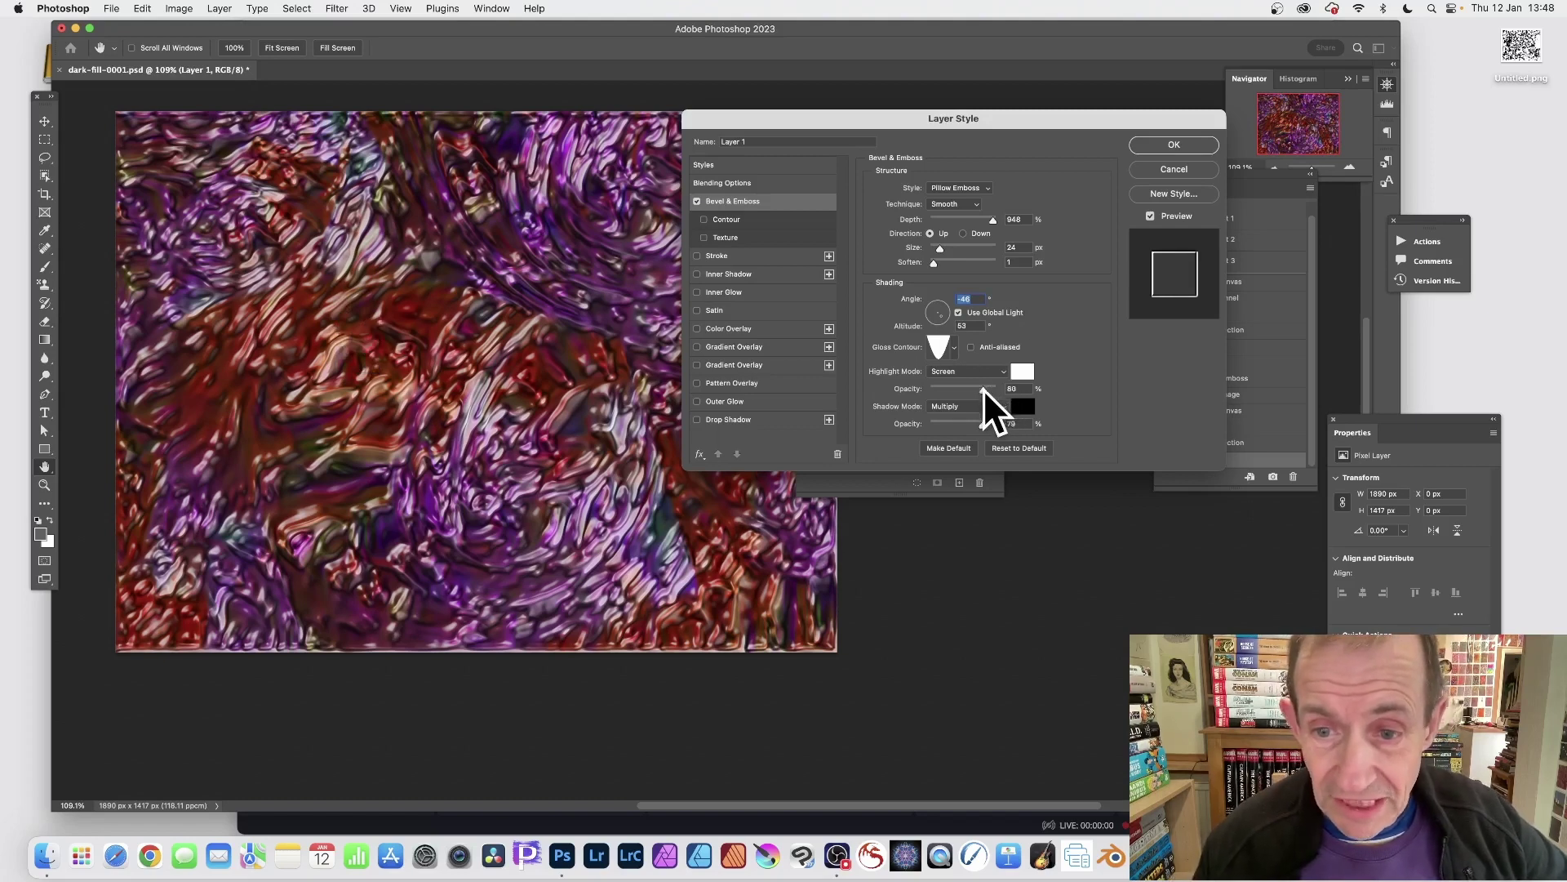
{"action": "left_click_drag", "start_coordinate": [972, 389], "coordinate": [990, 388]}
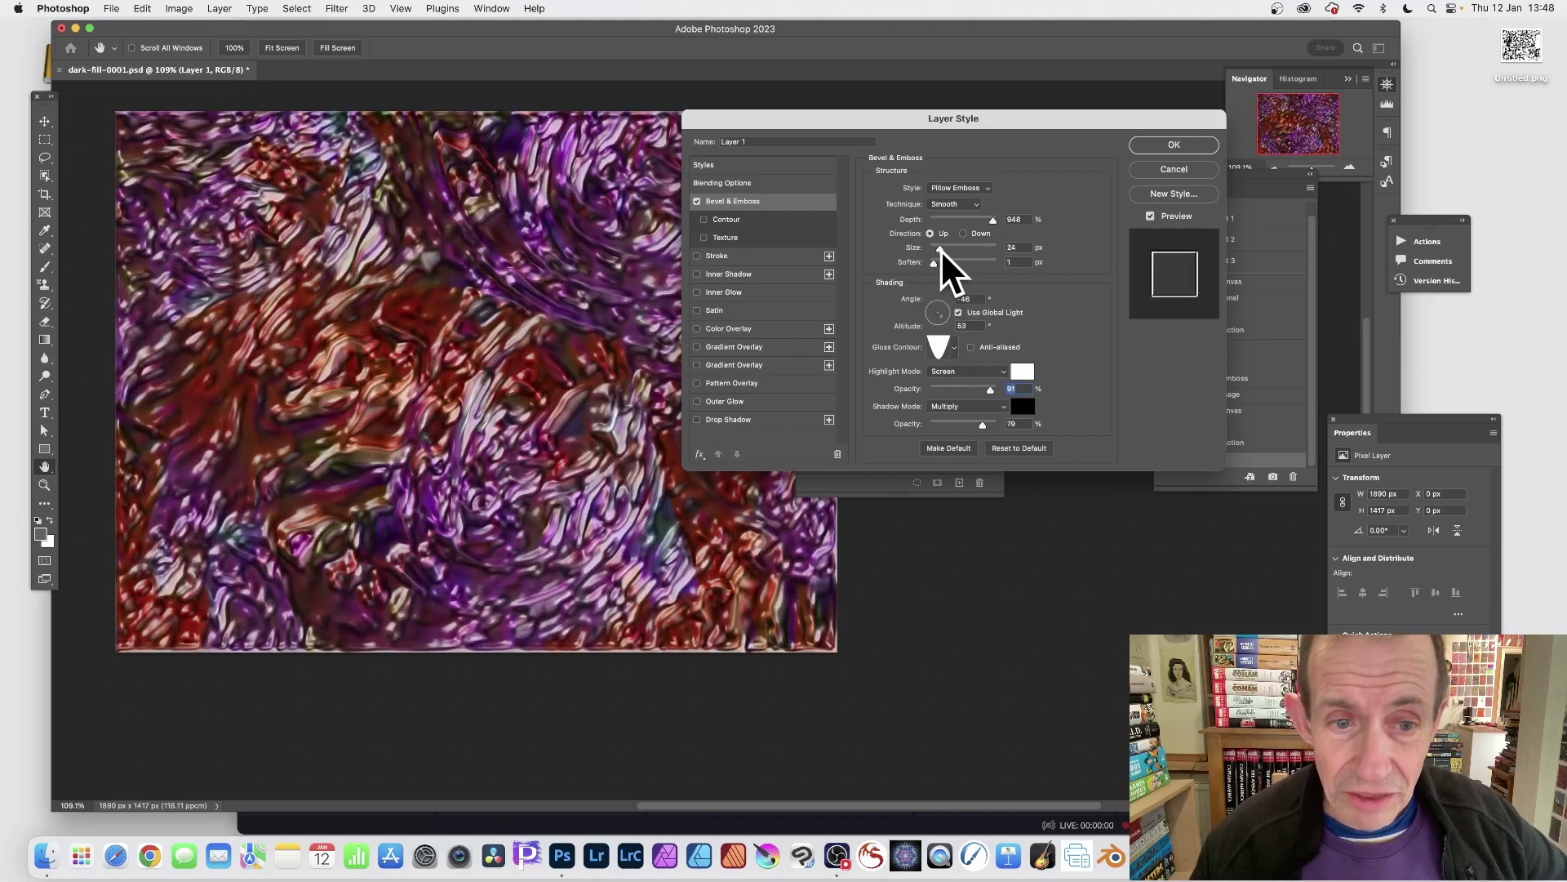
{"action": "left_click_drag", "start_coordinate": [940, 248], "coordinate": [942, 250]}
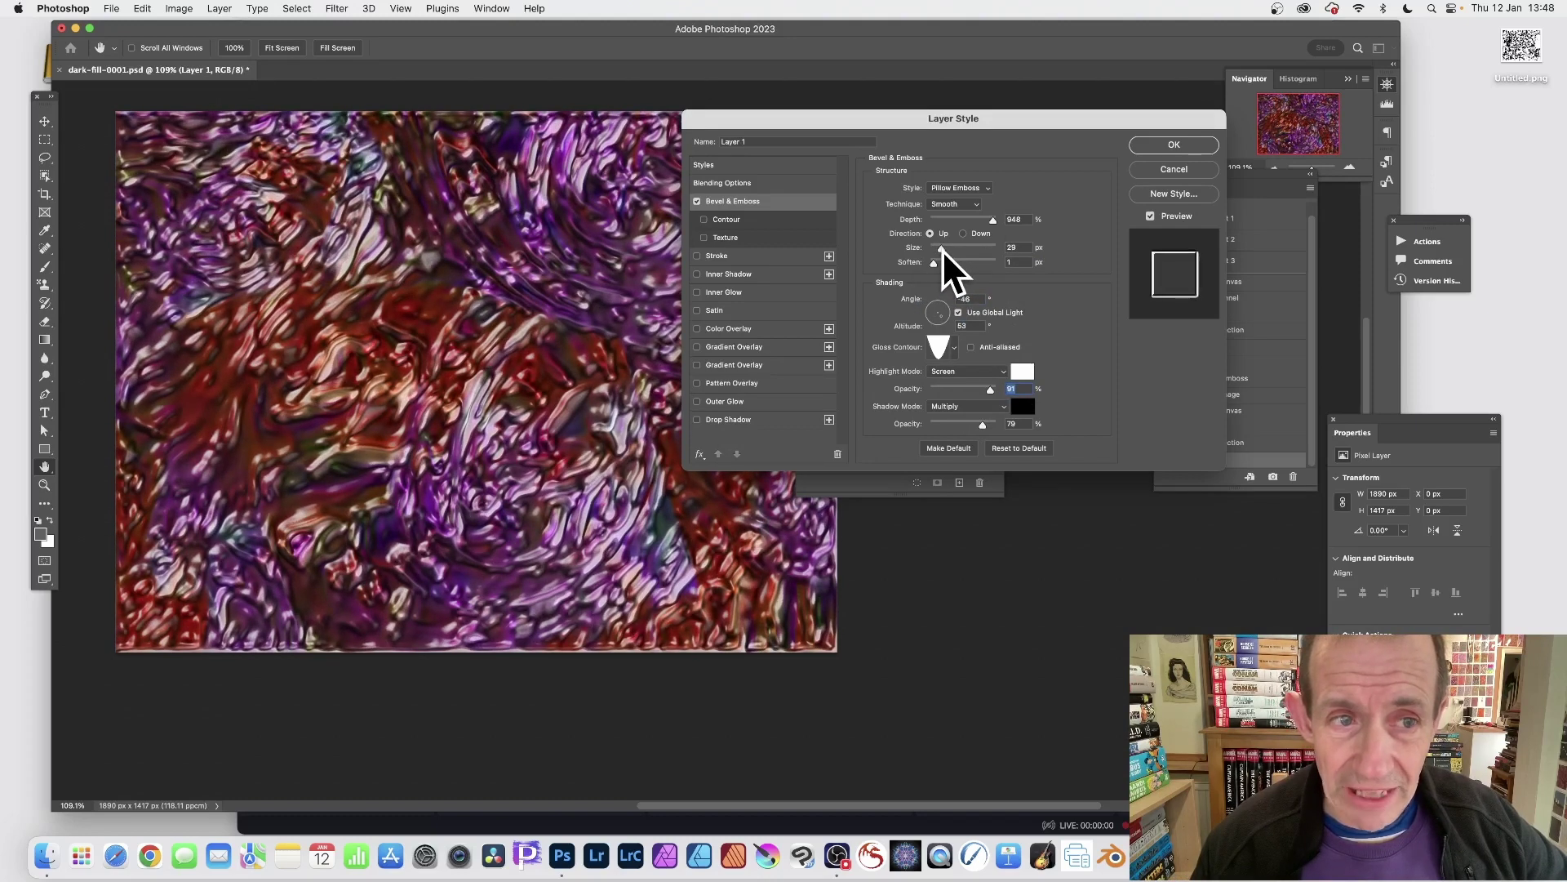
{"action": "left_click", "coordinate": [942, 250]}
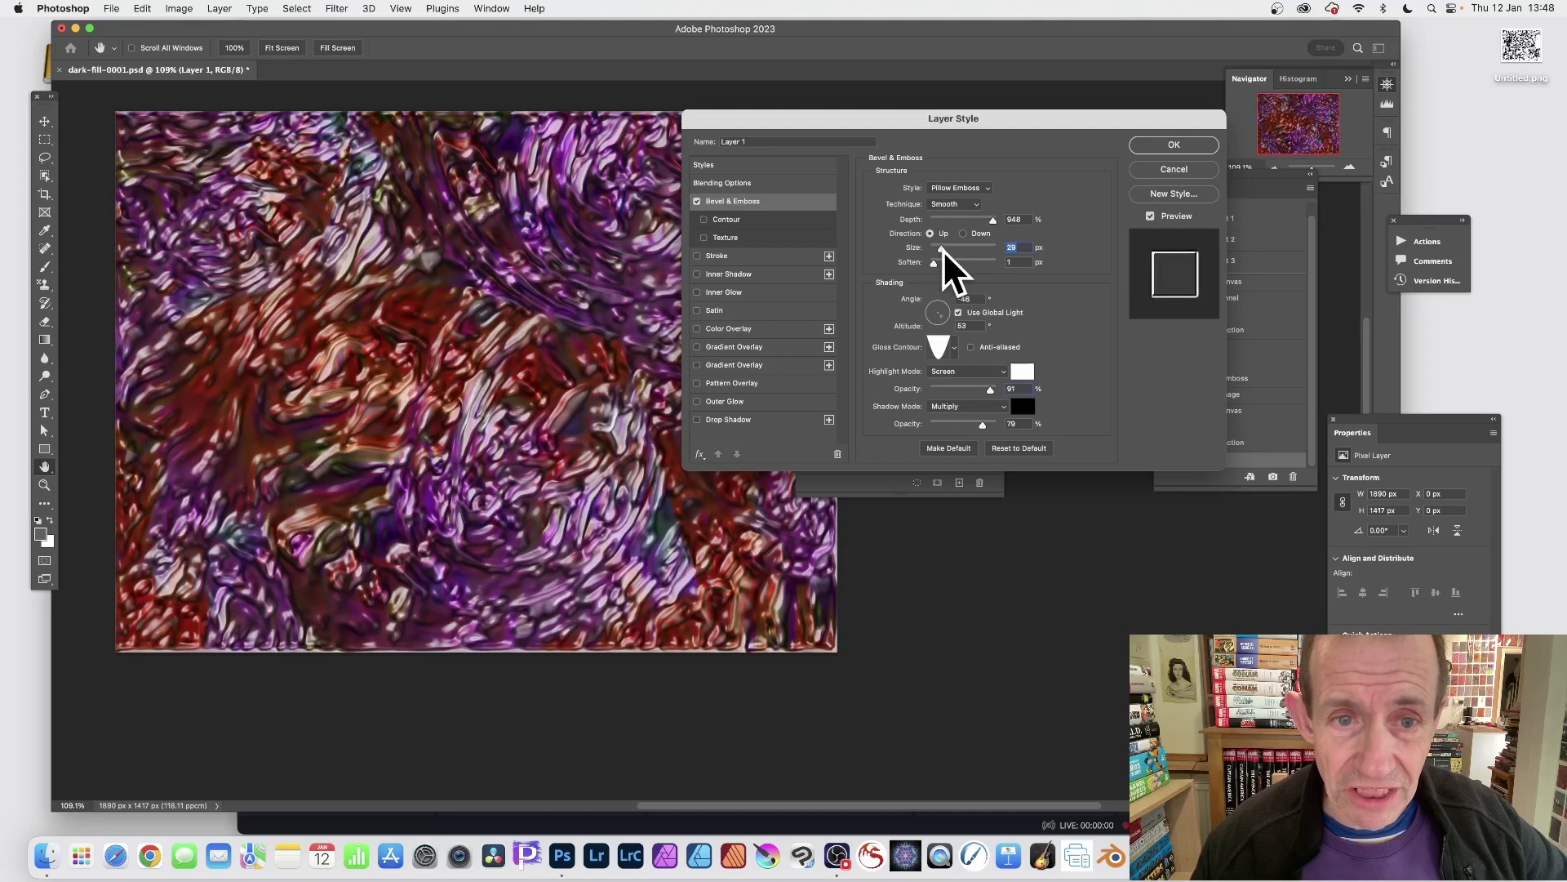
Apply the Pillow Emboss style, flatten to one Background layer, and display only Alpha 1
{"action": "left_click", "coordinate": [1188, 151]}
{"action": "key", "text": "z"}
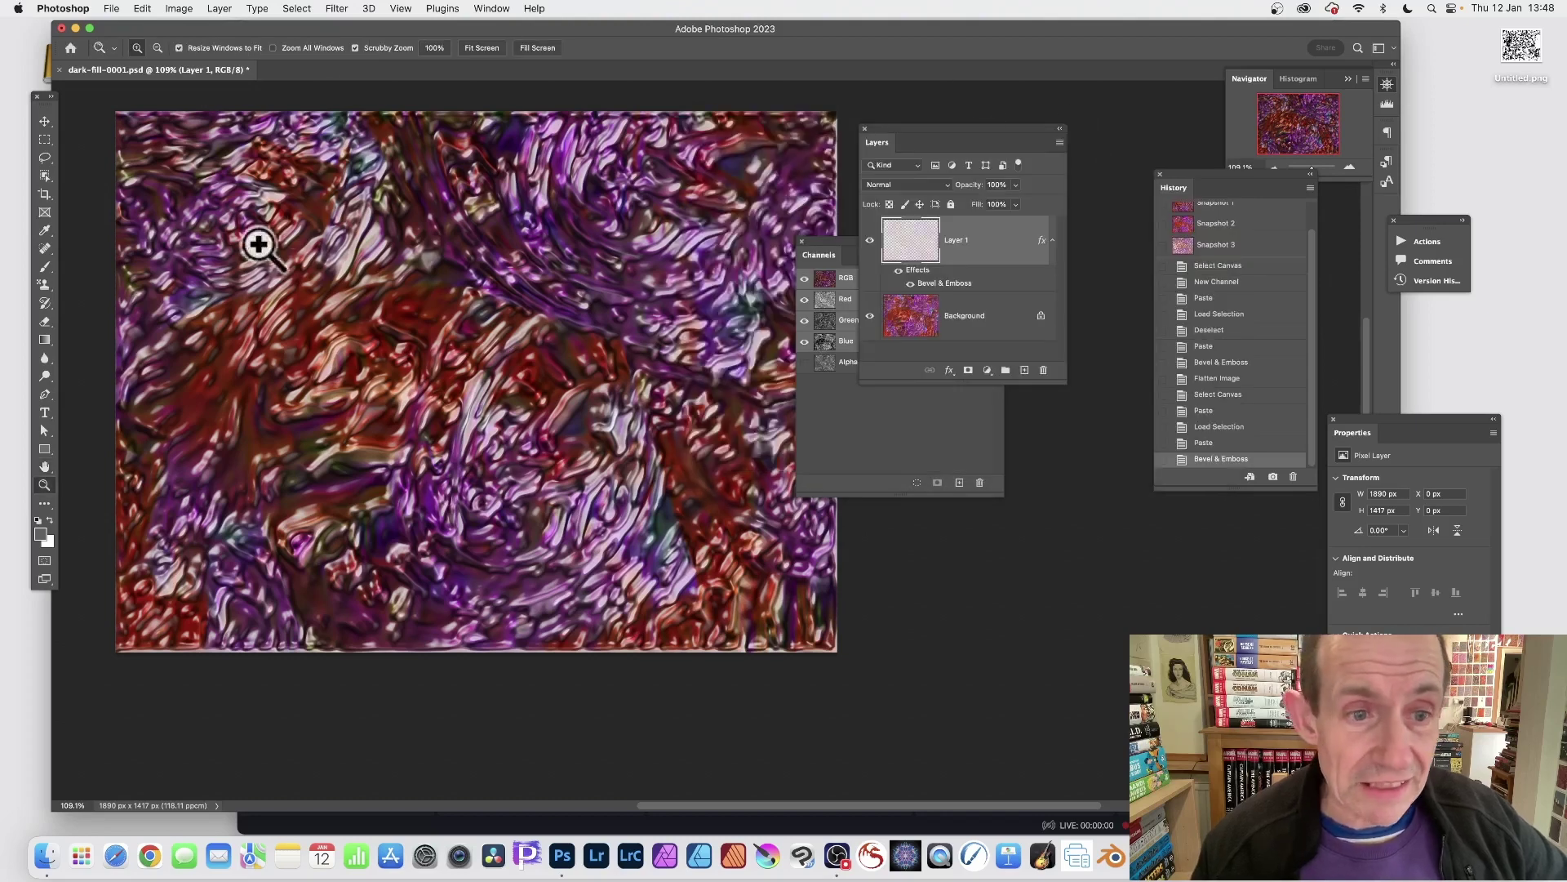
{"action": "left_click", "coordinate": [219, 10]}
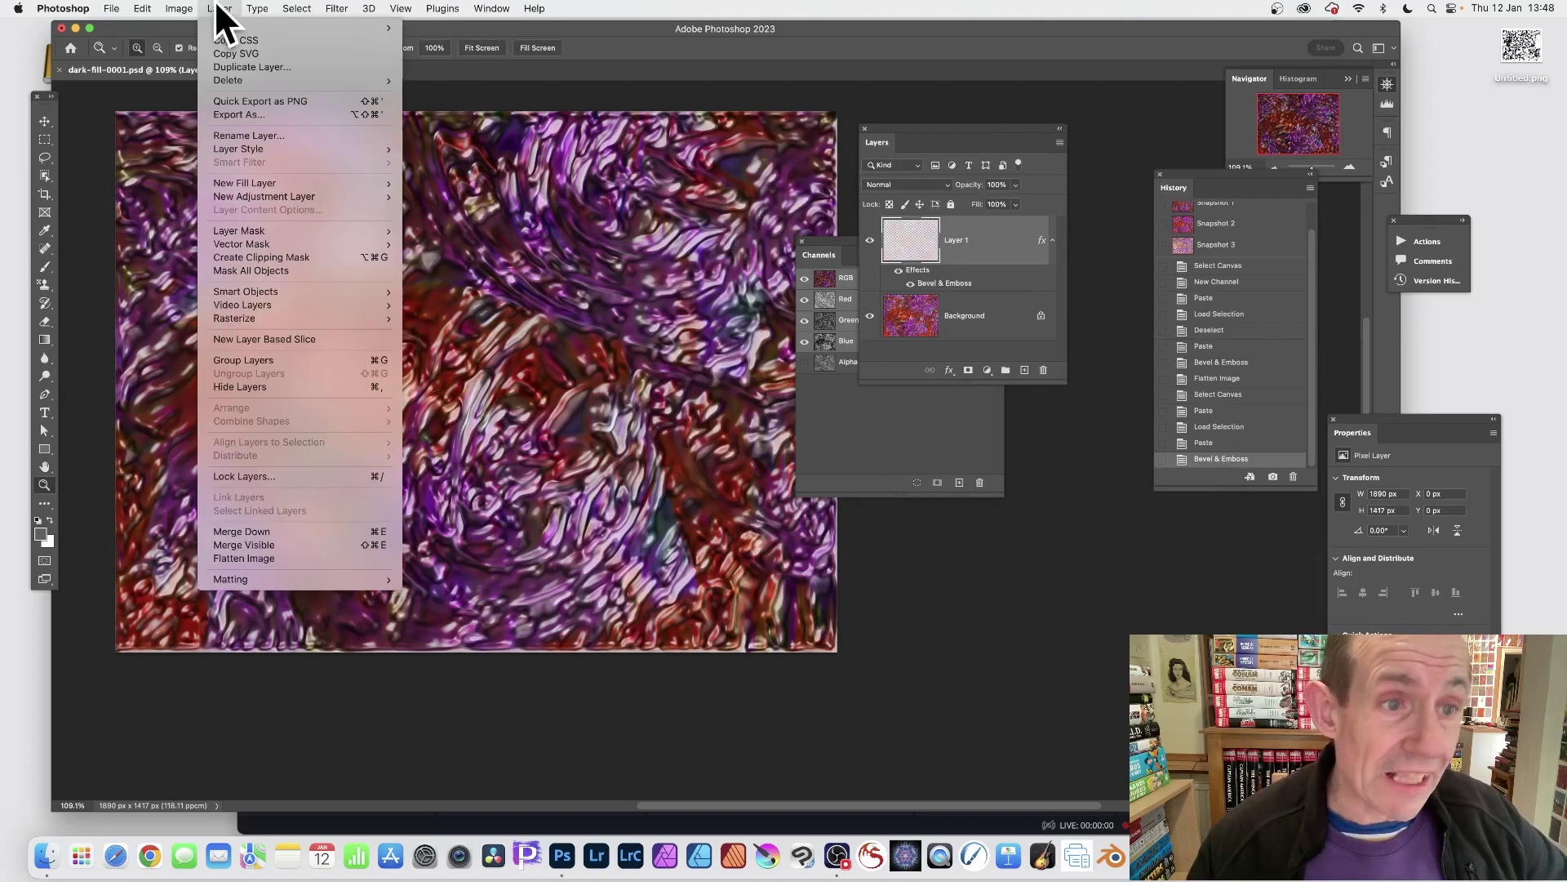
{"action": "left_click", "coordinate": [282, 559]}
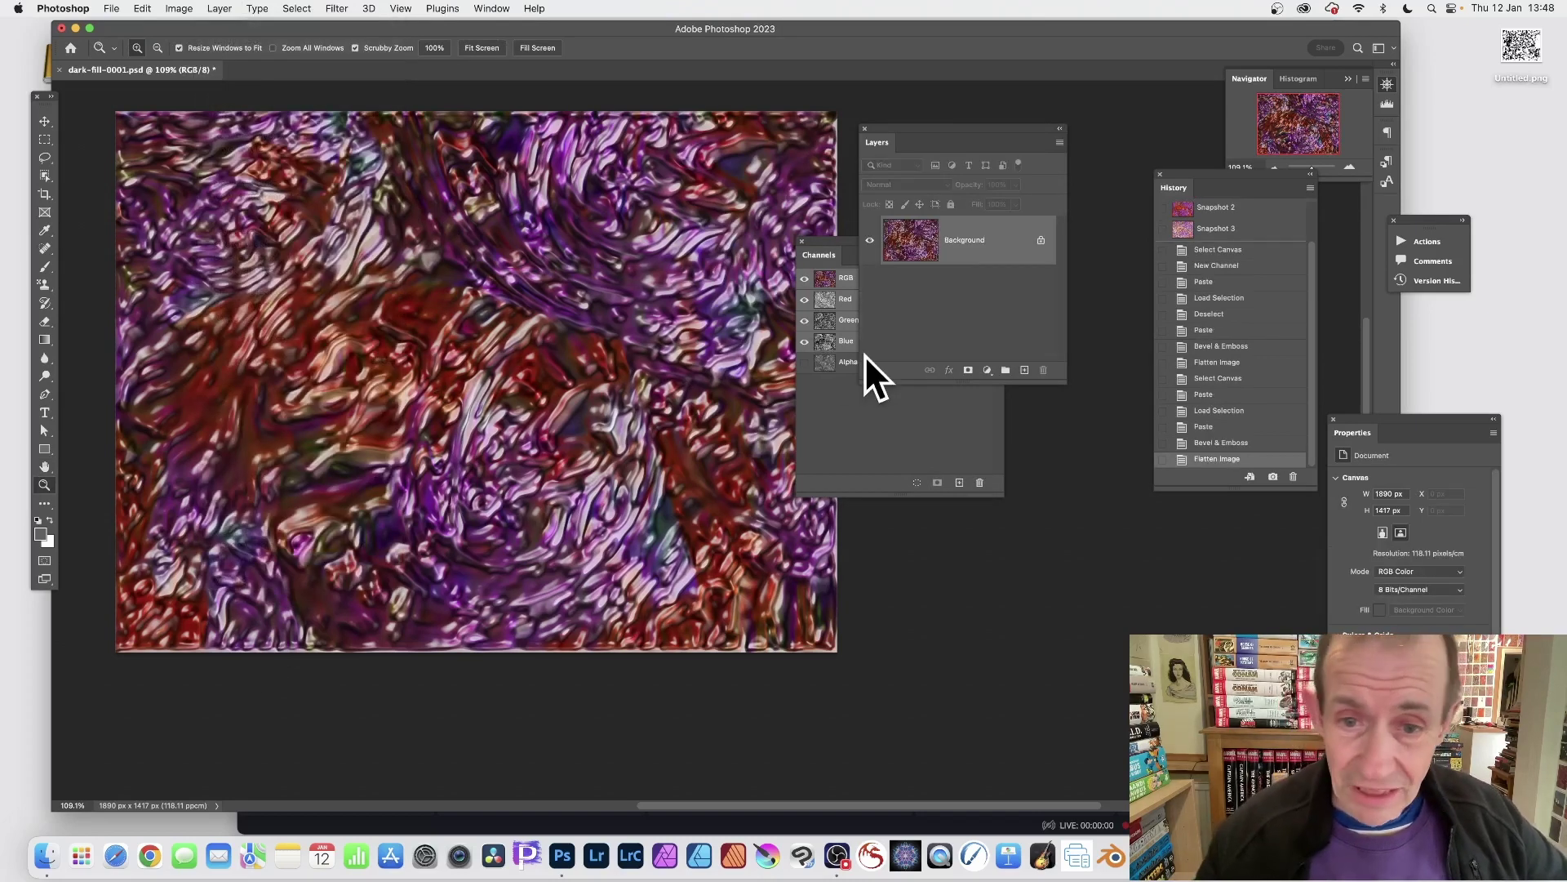
{"action": "left_click", "coordinate": [849, 365]}
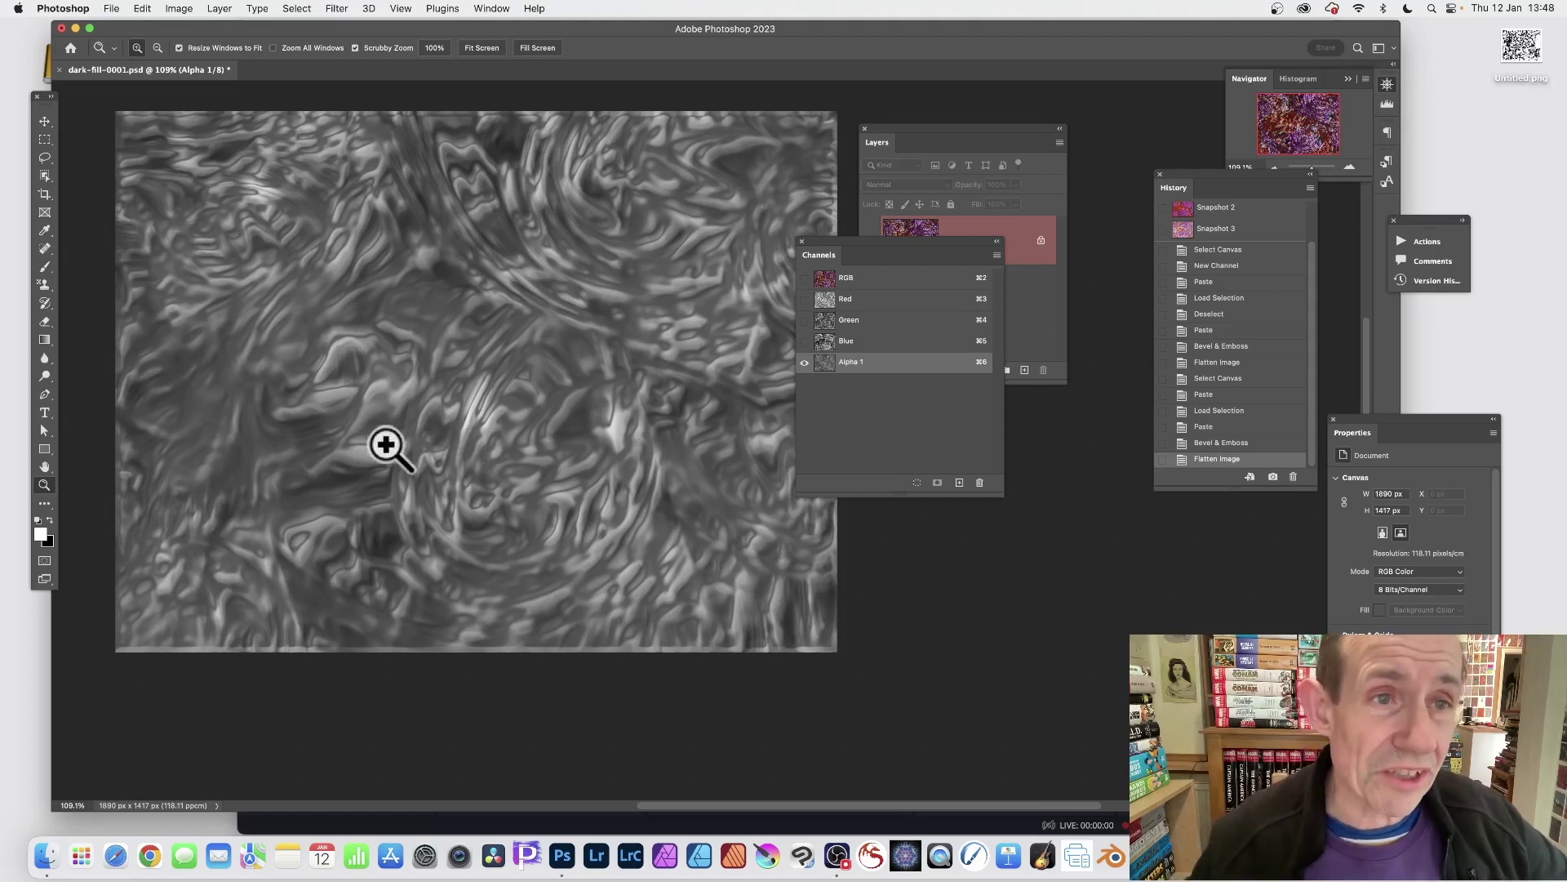
Bring up the Image menu's Adjustments list to work on the Alpha 1 channel
{"action": "left_click", "coordinate": [189, 6]}
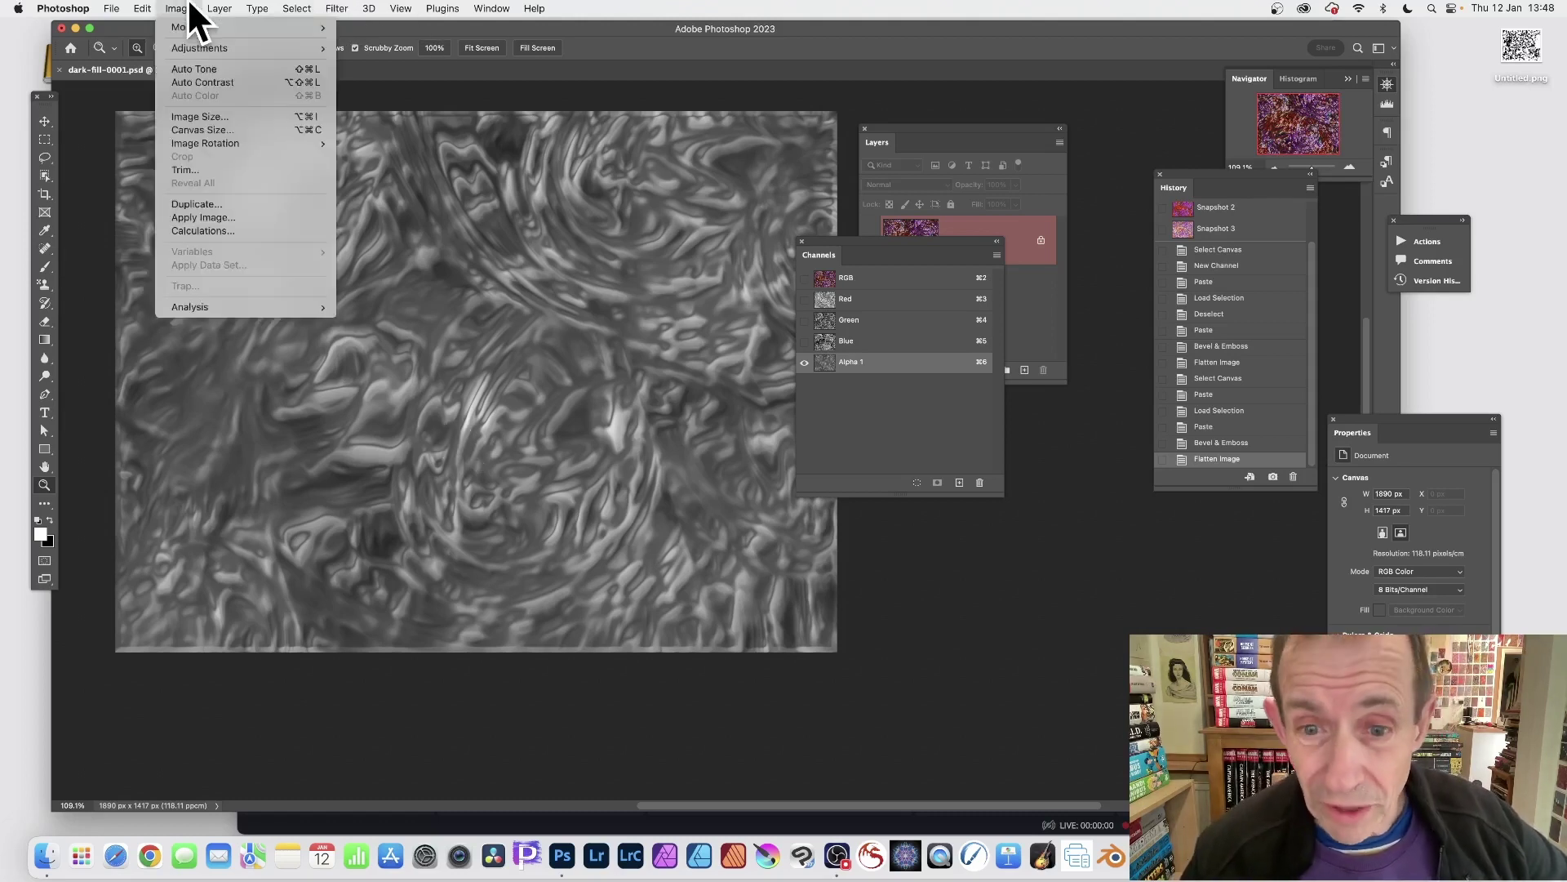
{"action": "mouse_move", "coordinate": [189, 42]}
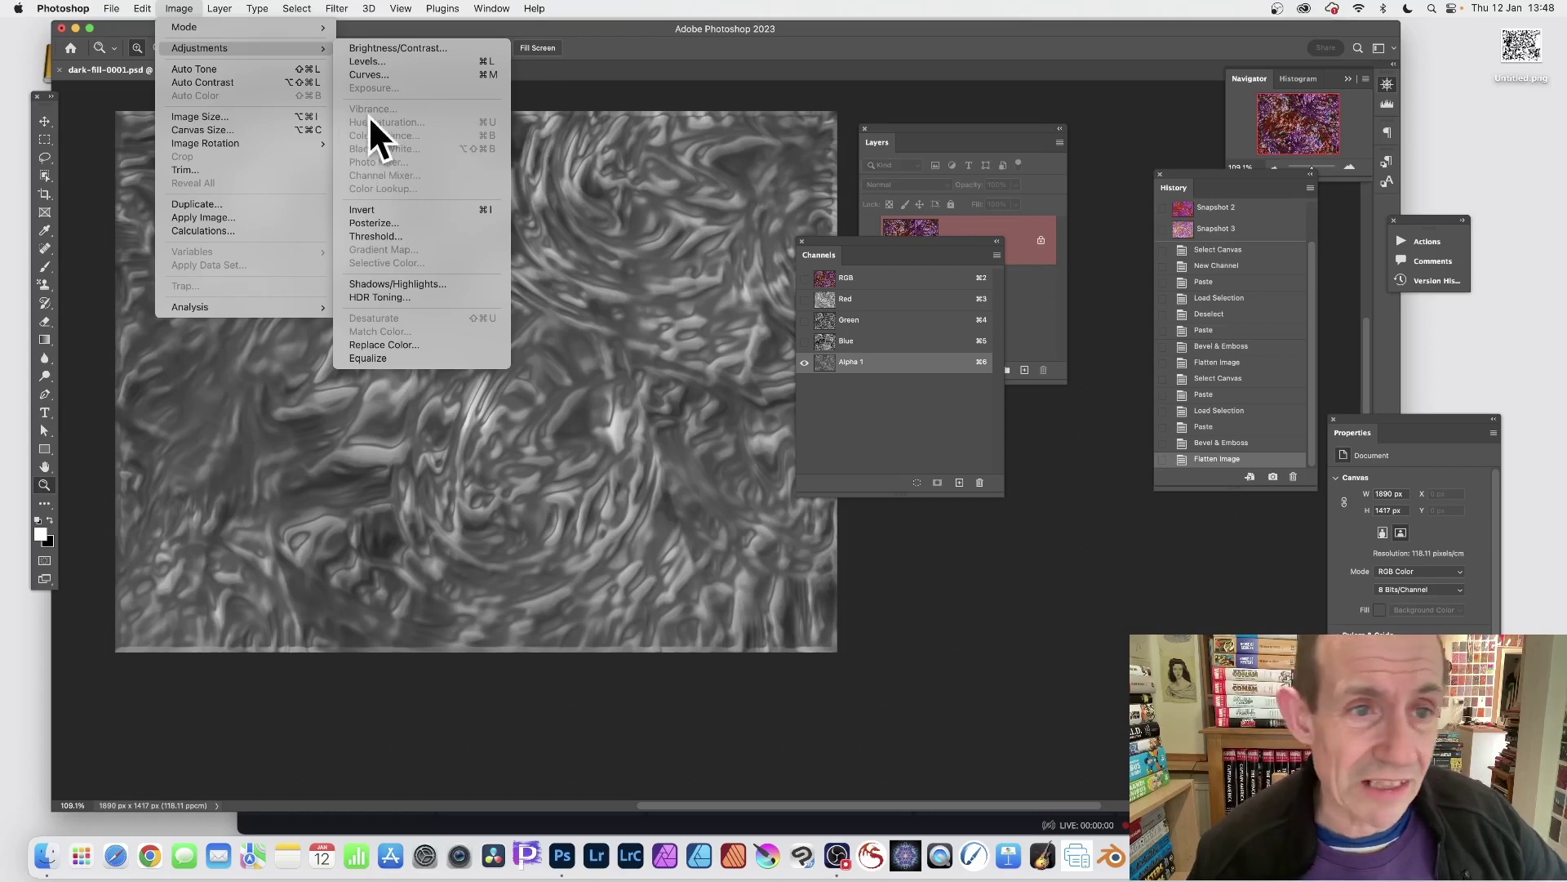
Apply Levels to Alpha 1 with white input 166 and midtone 0.44
{"action": "left_click", "coordinate": [375, 64]}
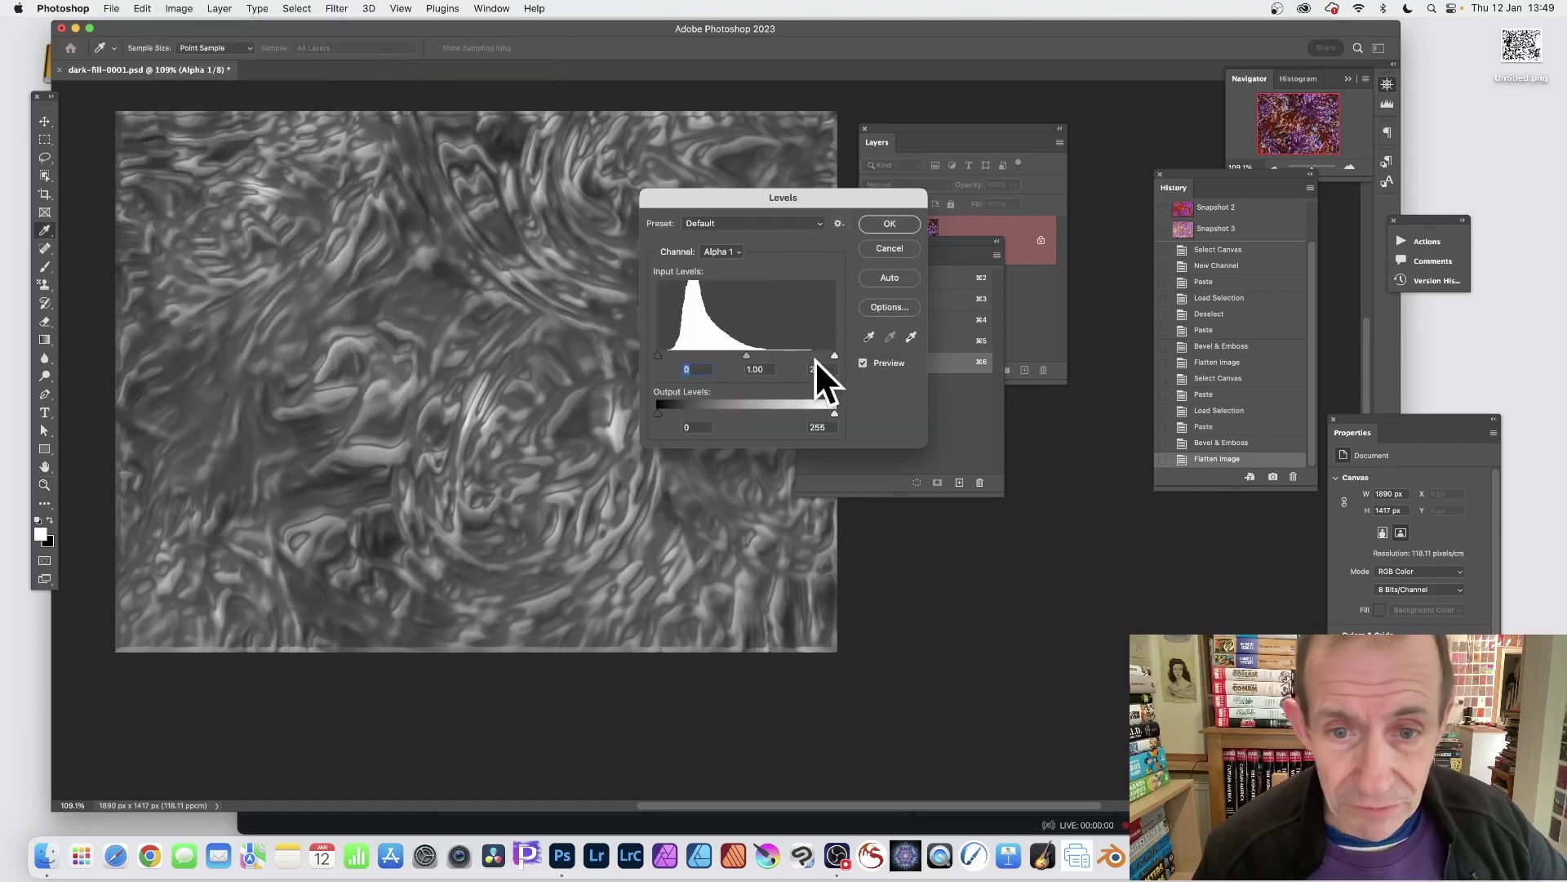
{"action": "left_click_drag", "start_coordinate": [835, 355], "coordinate": [743, 353]}
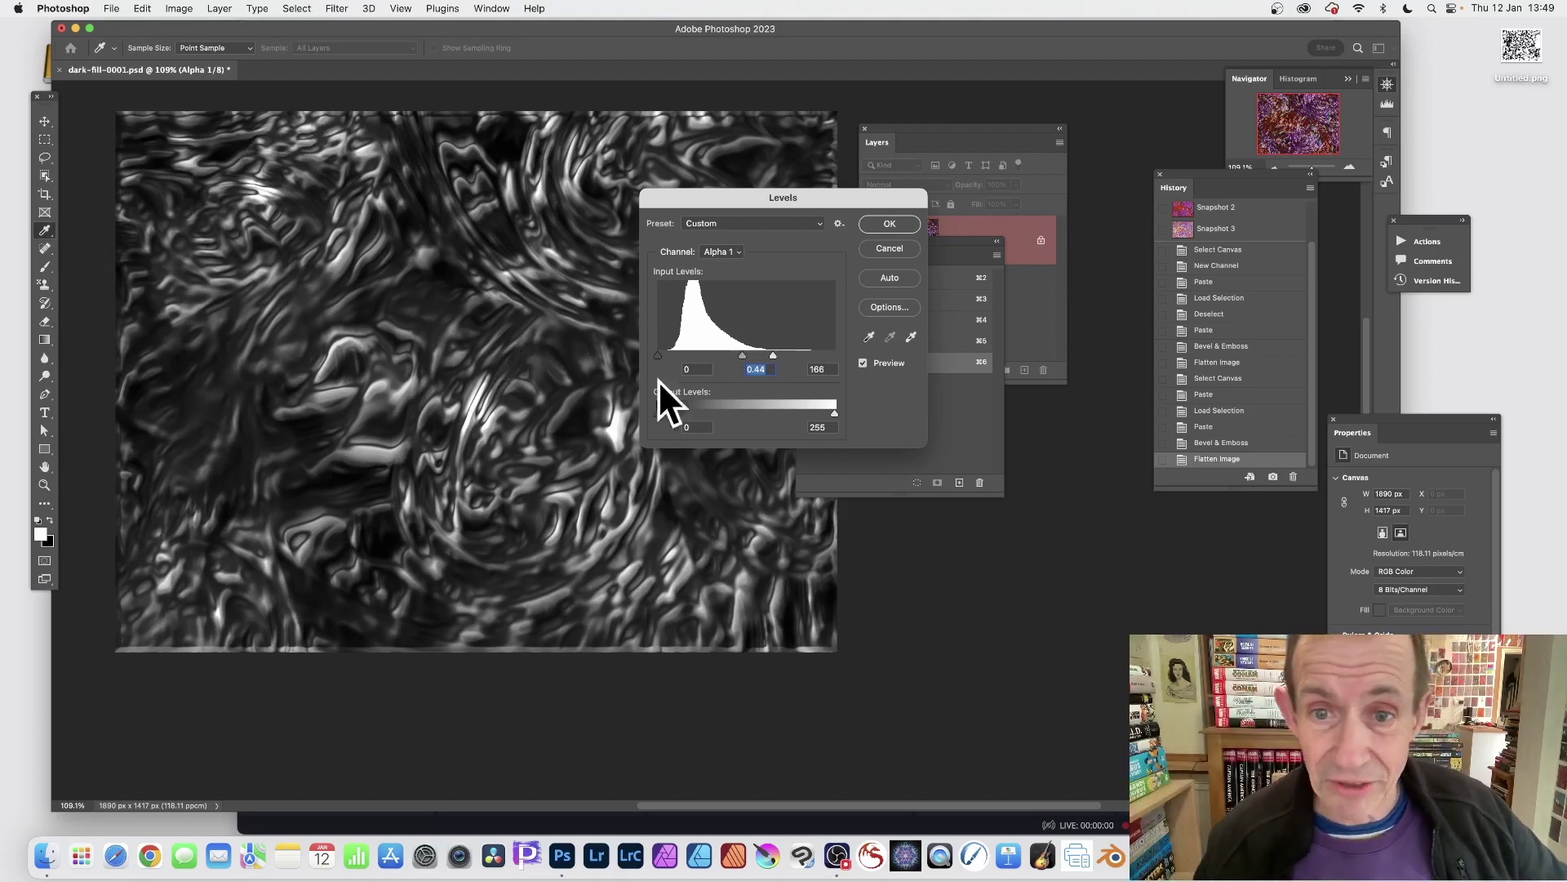
{"action": "left_click", "coordinate": [890, 223]}
{"action": "key", "text": "z"}
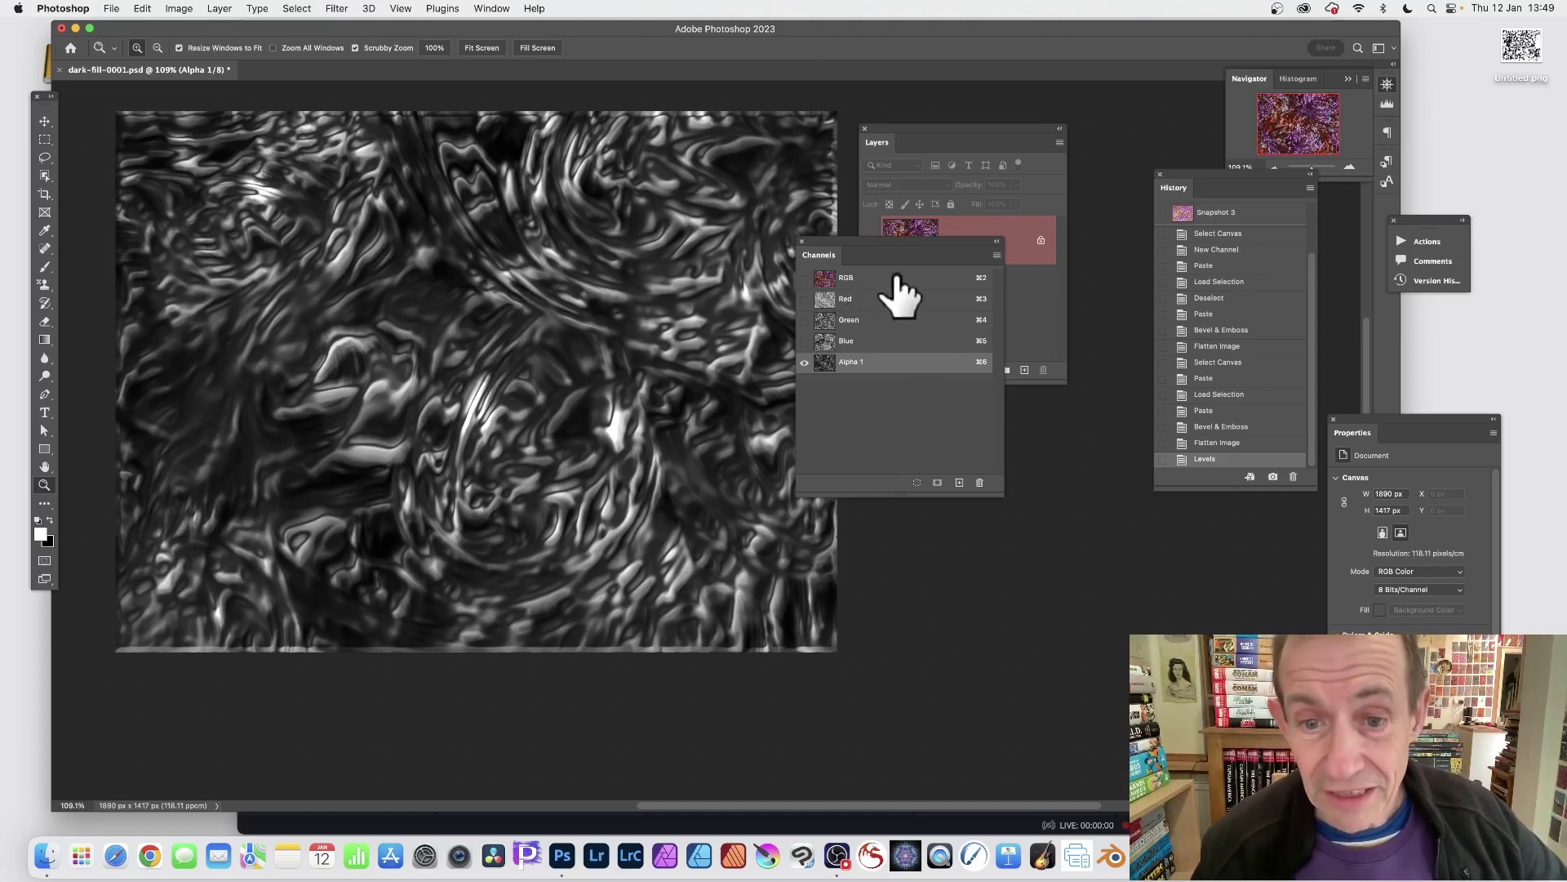
Return to the RGB composite and load the Alpha 1 channel as a selection
{"action": "left_click", "coordinate": [841, 278]}
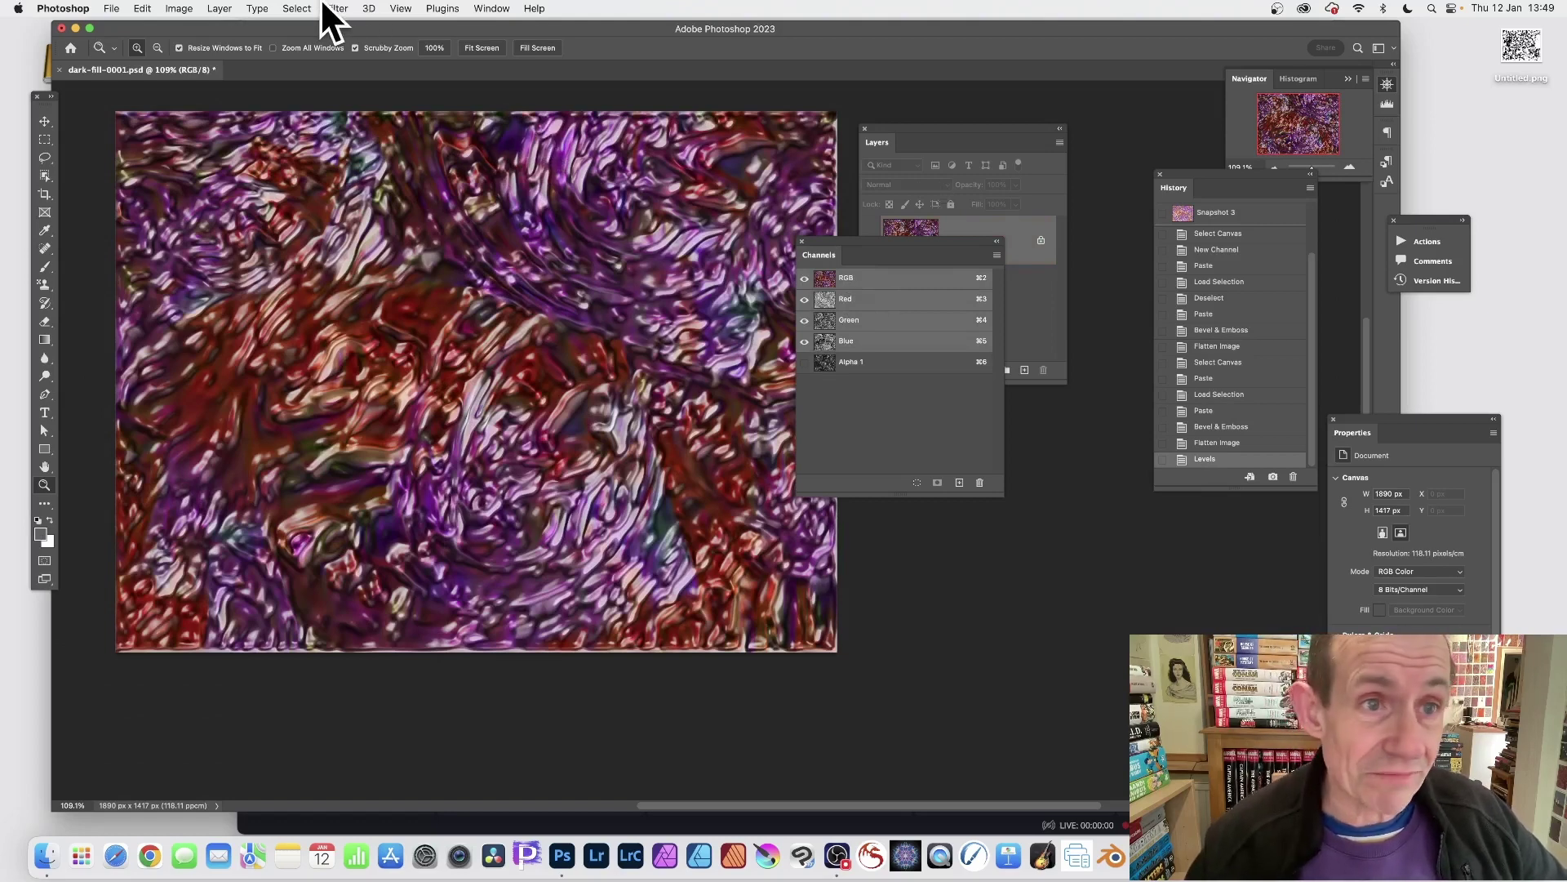
{"action": "left_click", "coordinate": [296, 10]}
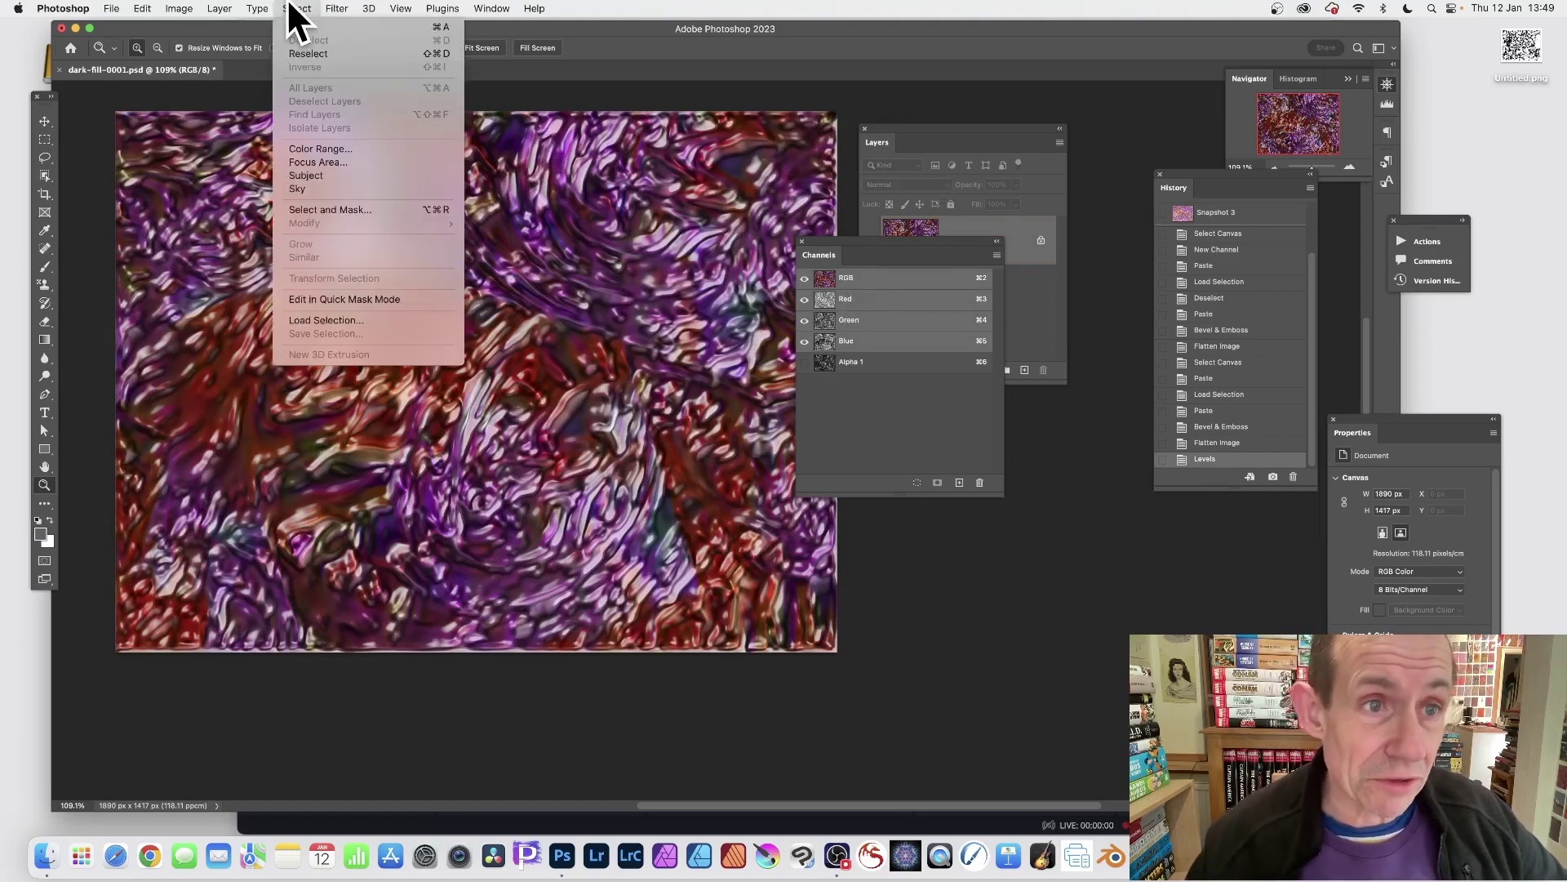
{"action": "left_click", "coordinate": [350, 321]}
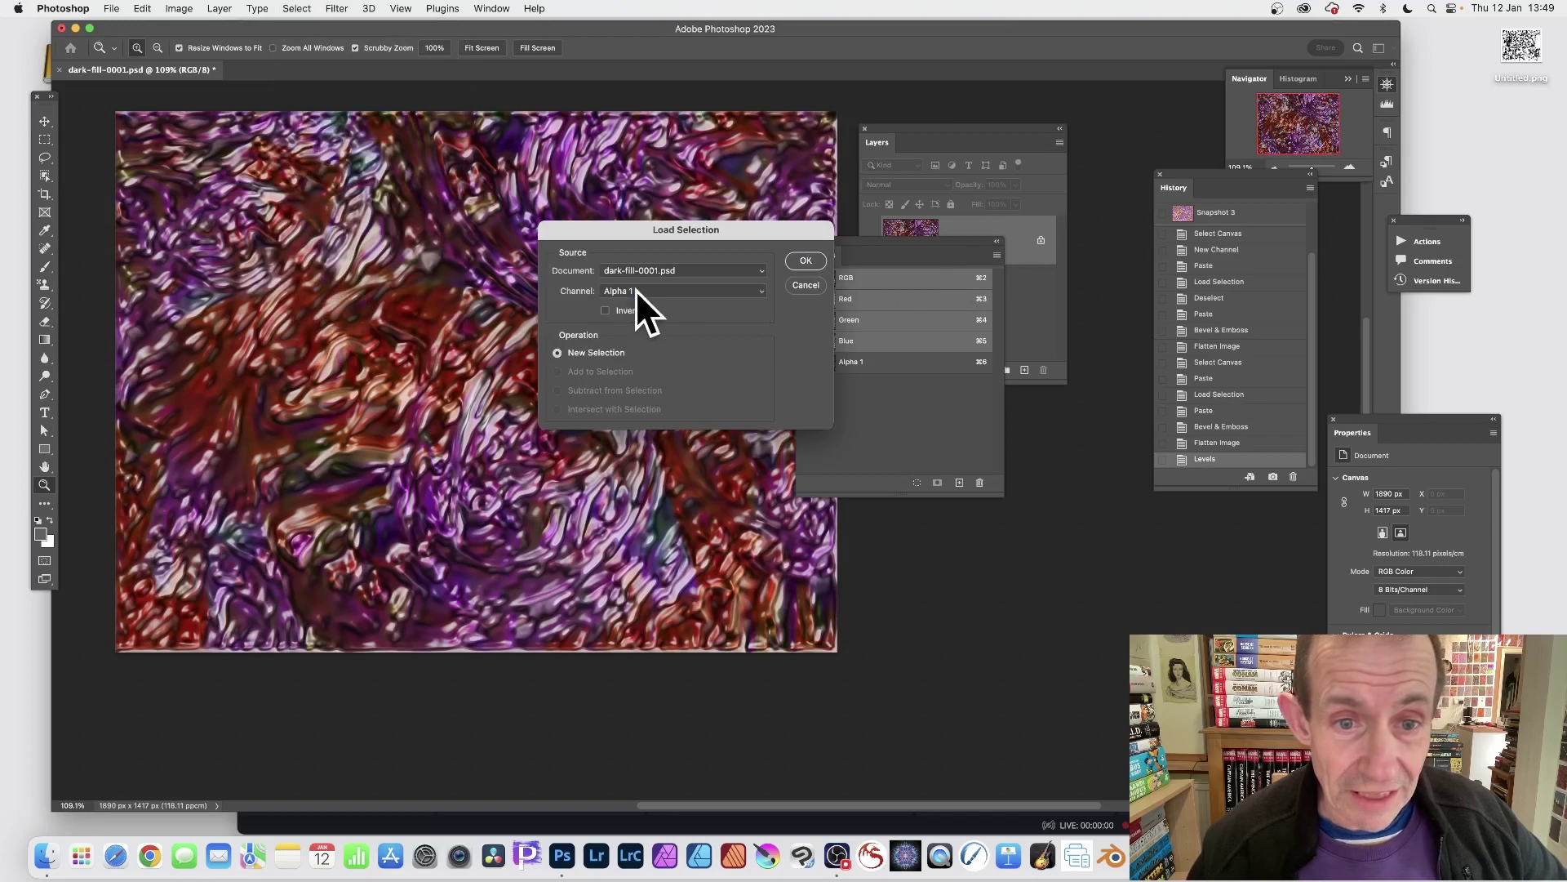
{"action": "left_click", "coordinate": [635, 289]}
{"action": "left_click", "coordinate": [638, 294]}
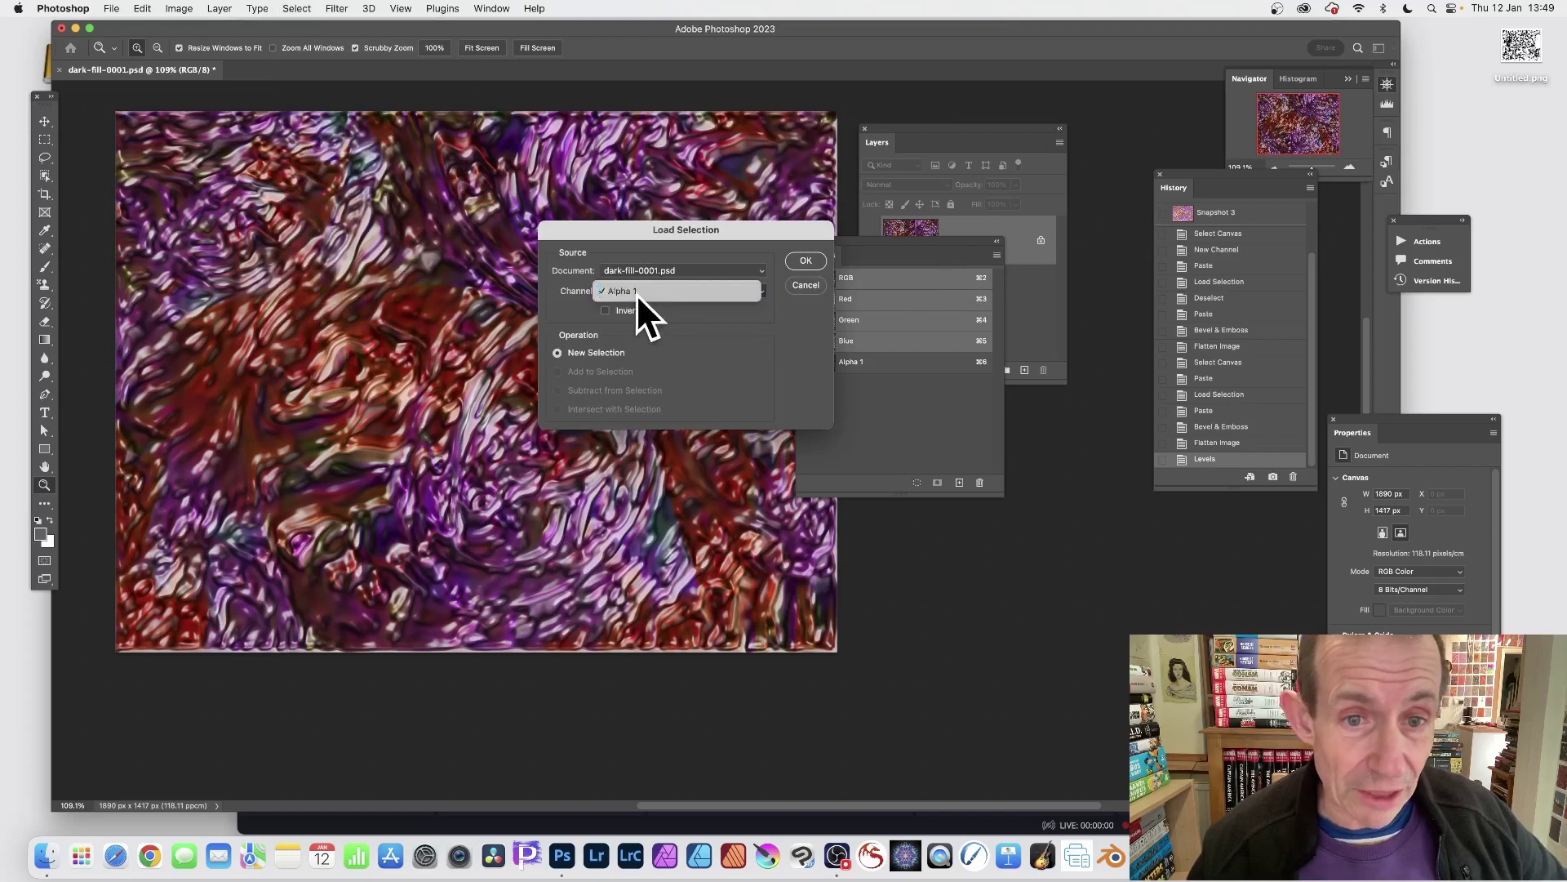
{"action": "left_click", "coordinate": [803, 259]}
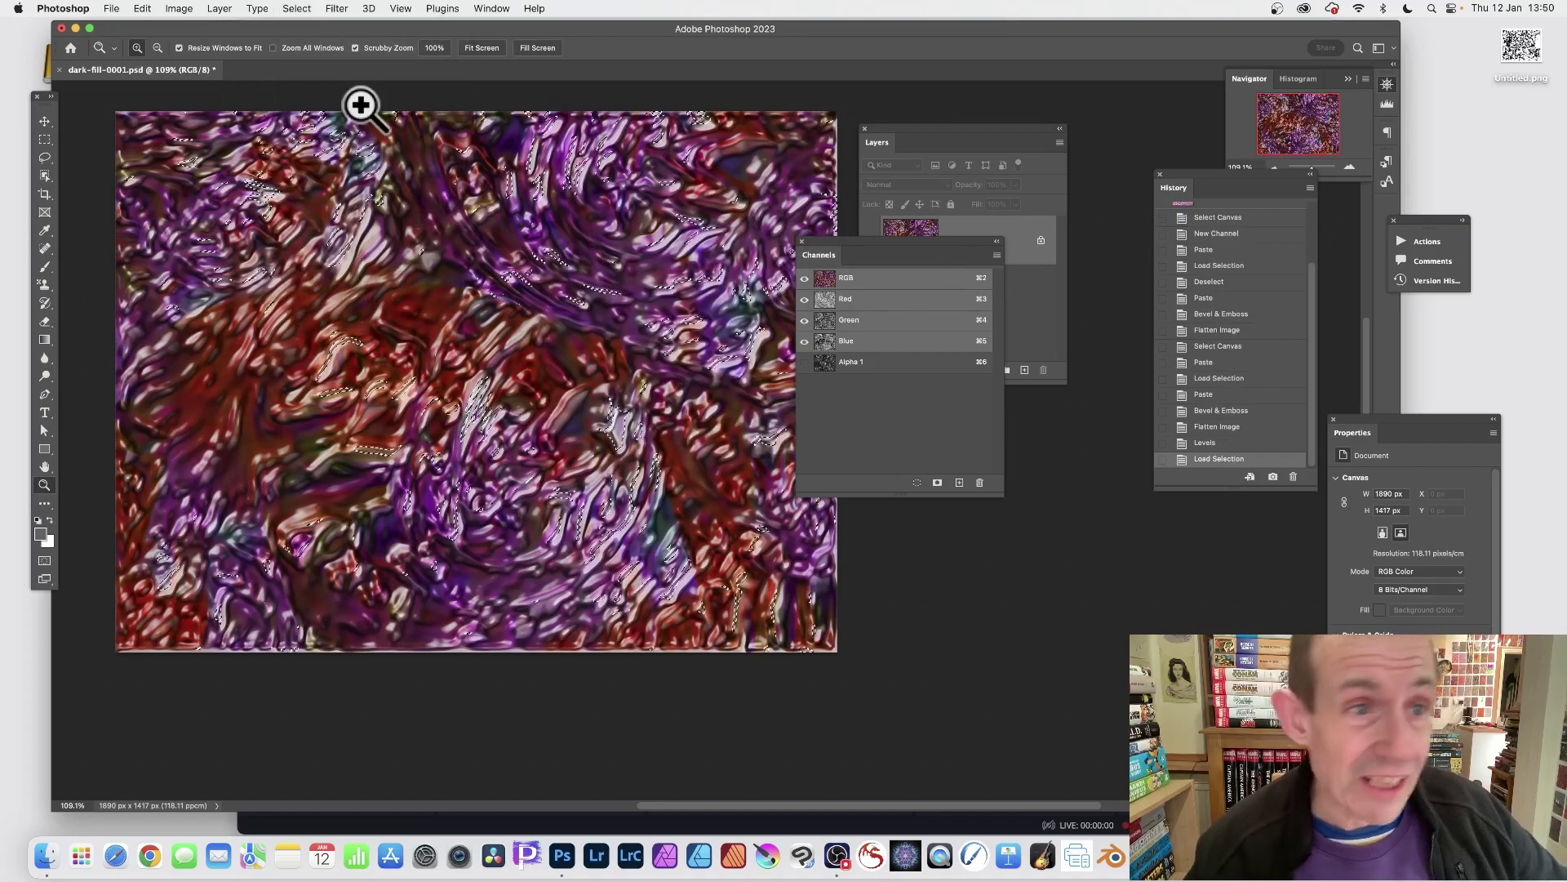
Copy the selected pixels and paste them as a new Layer 1
{"action": "left_click", "coordinate": [145, 8]}
{"action": "left_click", "coordinate": [155, 110]}
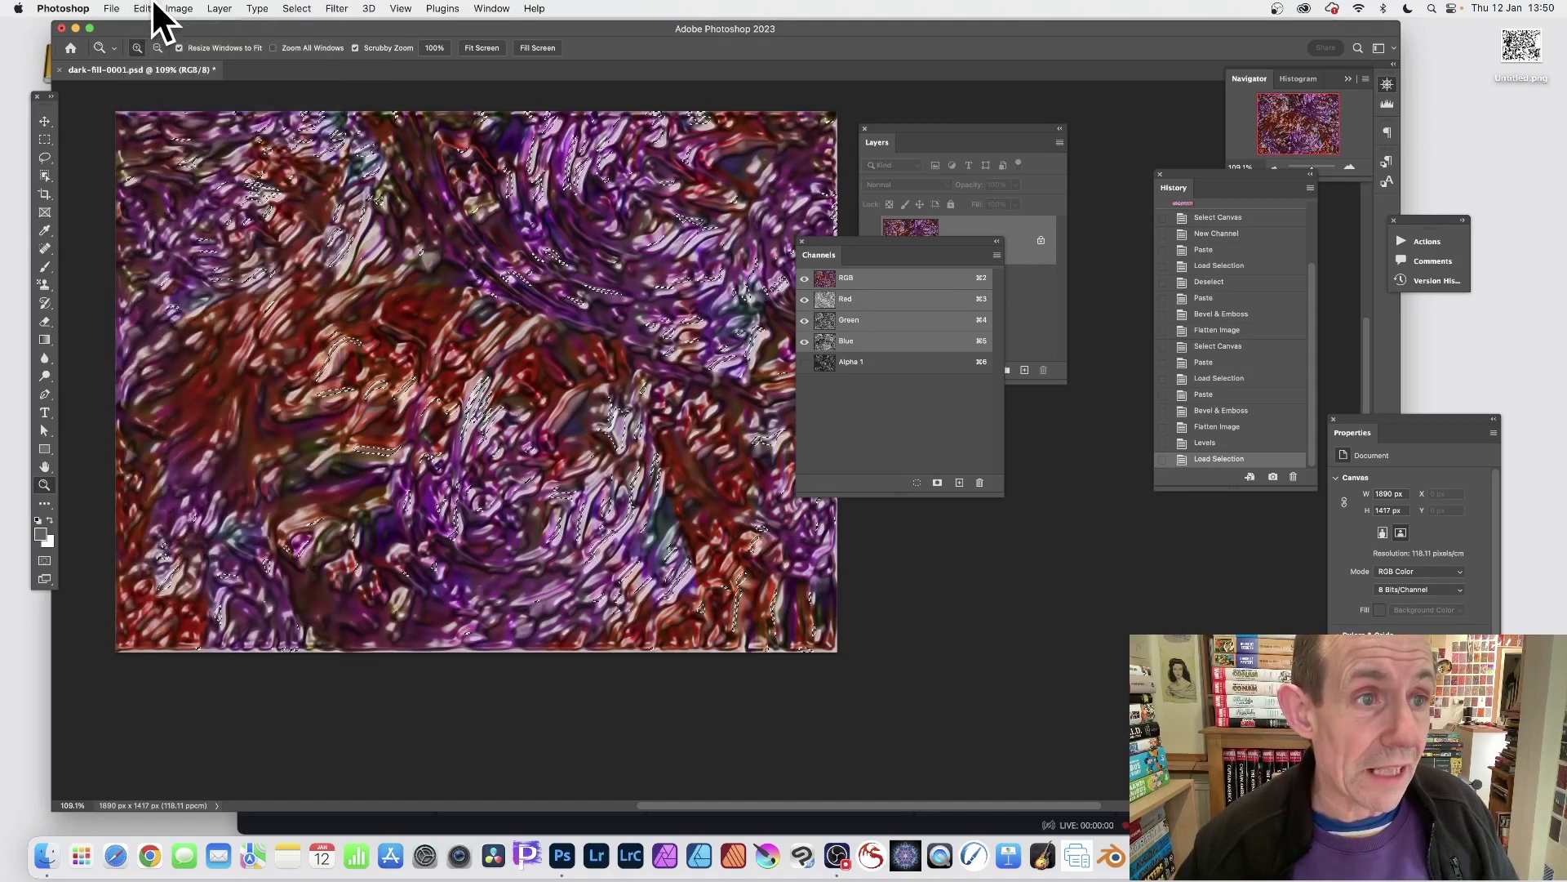
{"action": "left_click", "coordinate": [147, 8]}
{"action": "left_click", "coordinate": [164, 132]}
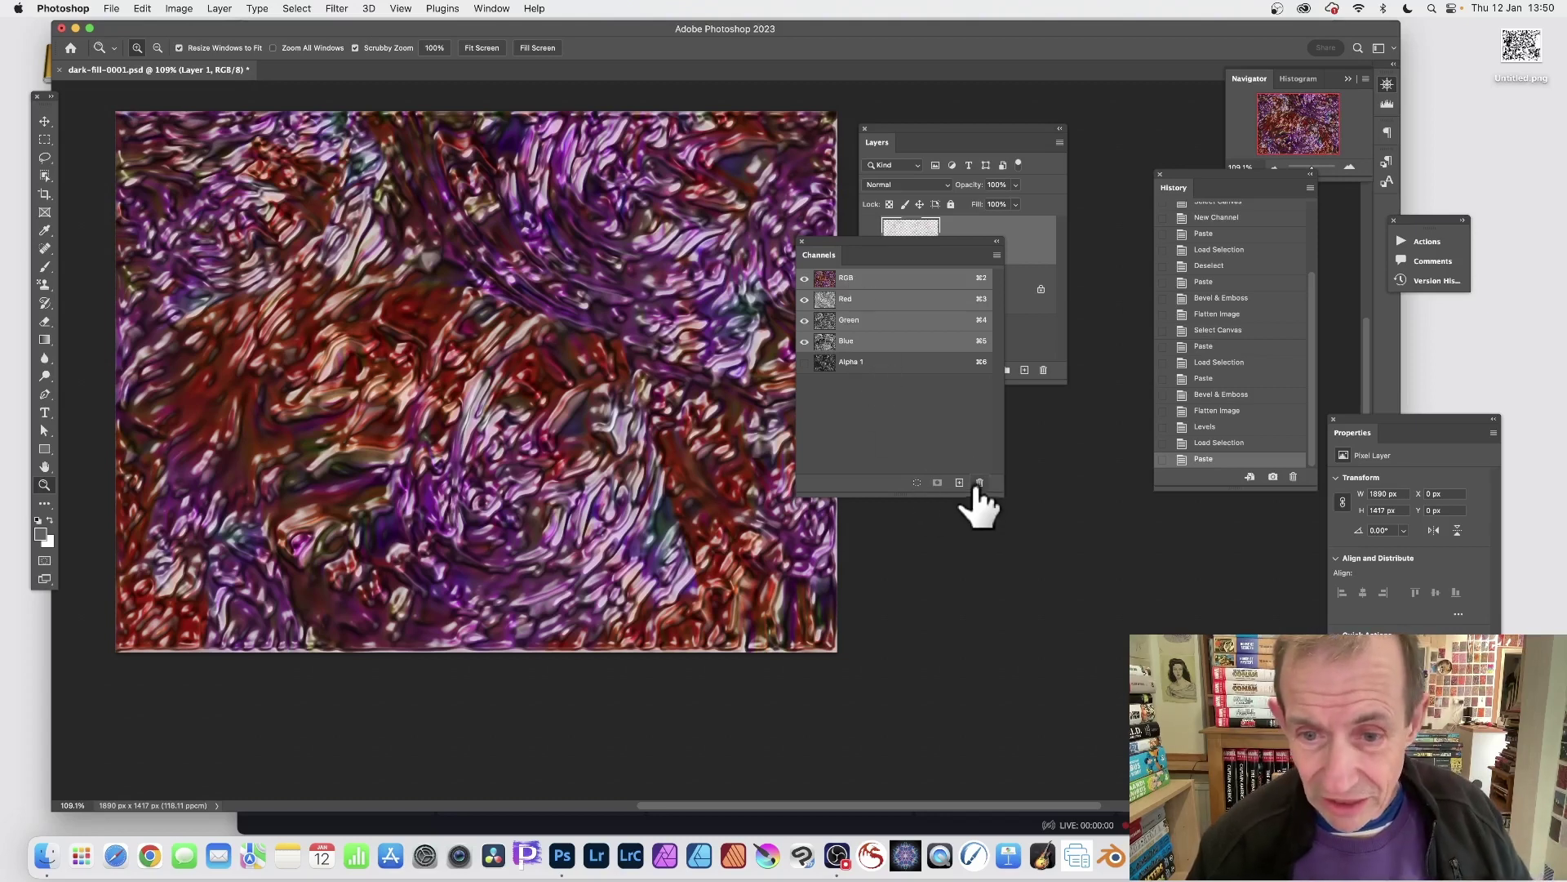
Add Bevel & Emboss to Layer 1 and enlarge its size to 38
{"action": "left_click", "coordinate": [1058, 344]}
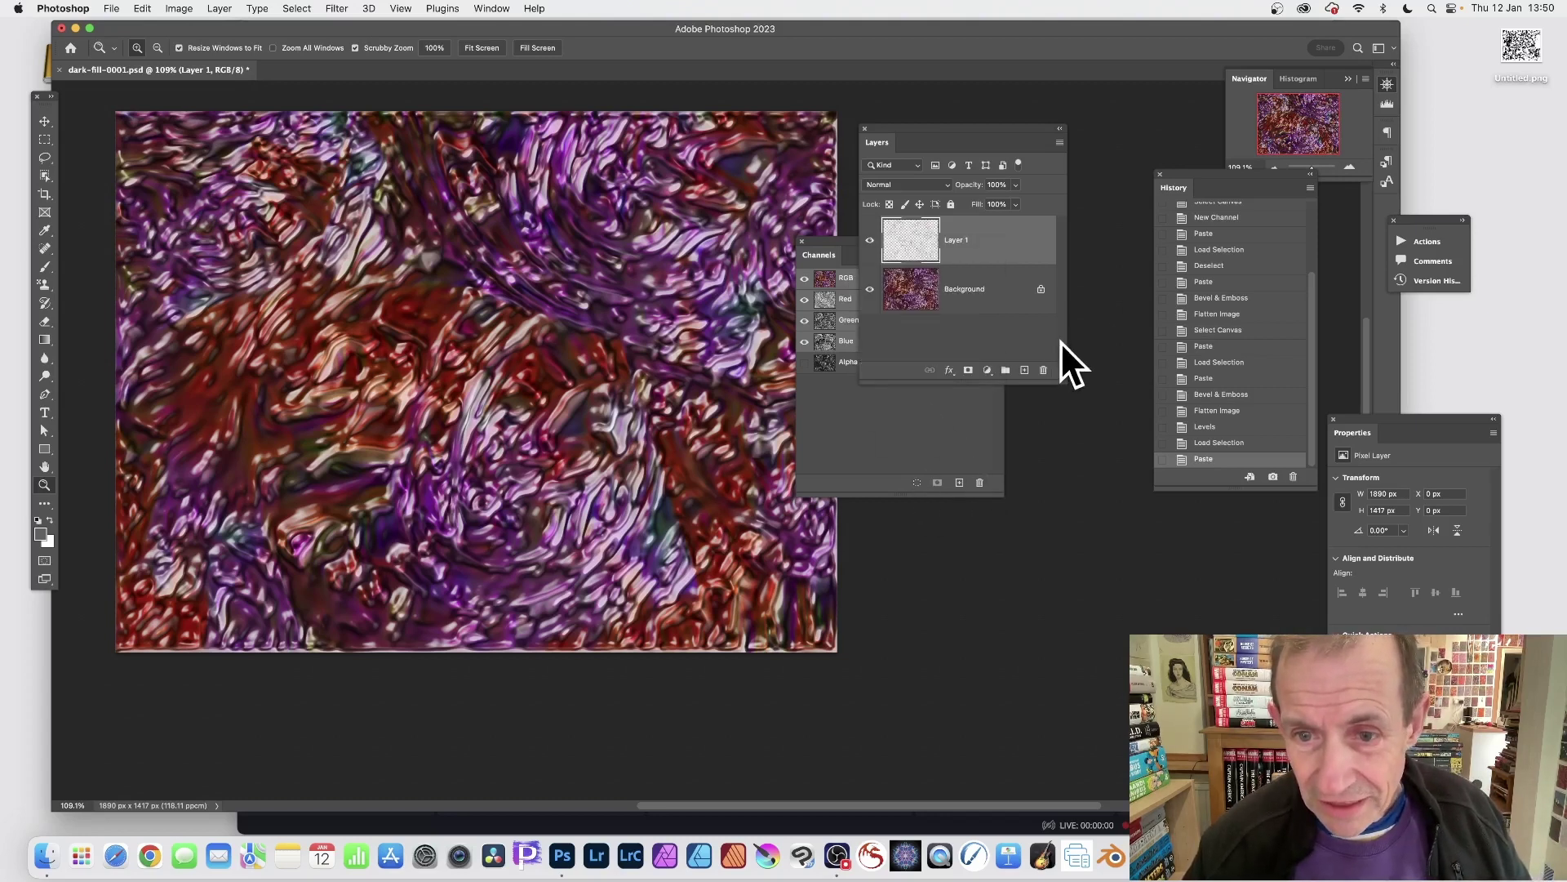
{"action": "left_click", "coordinate": [948, 369]}
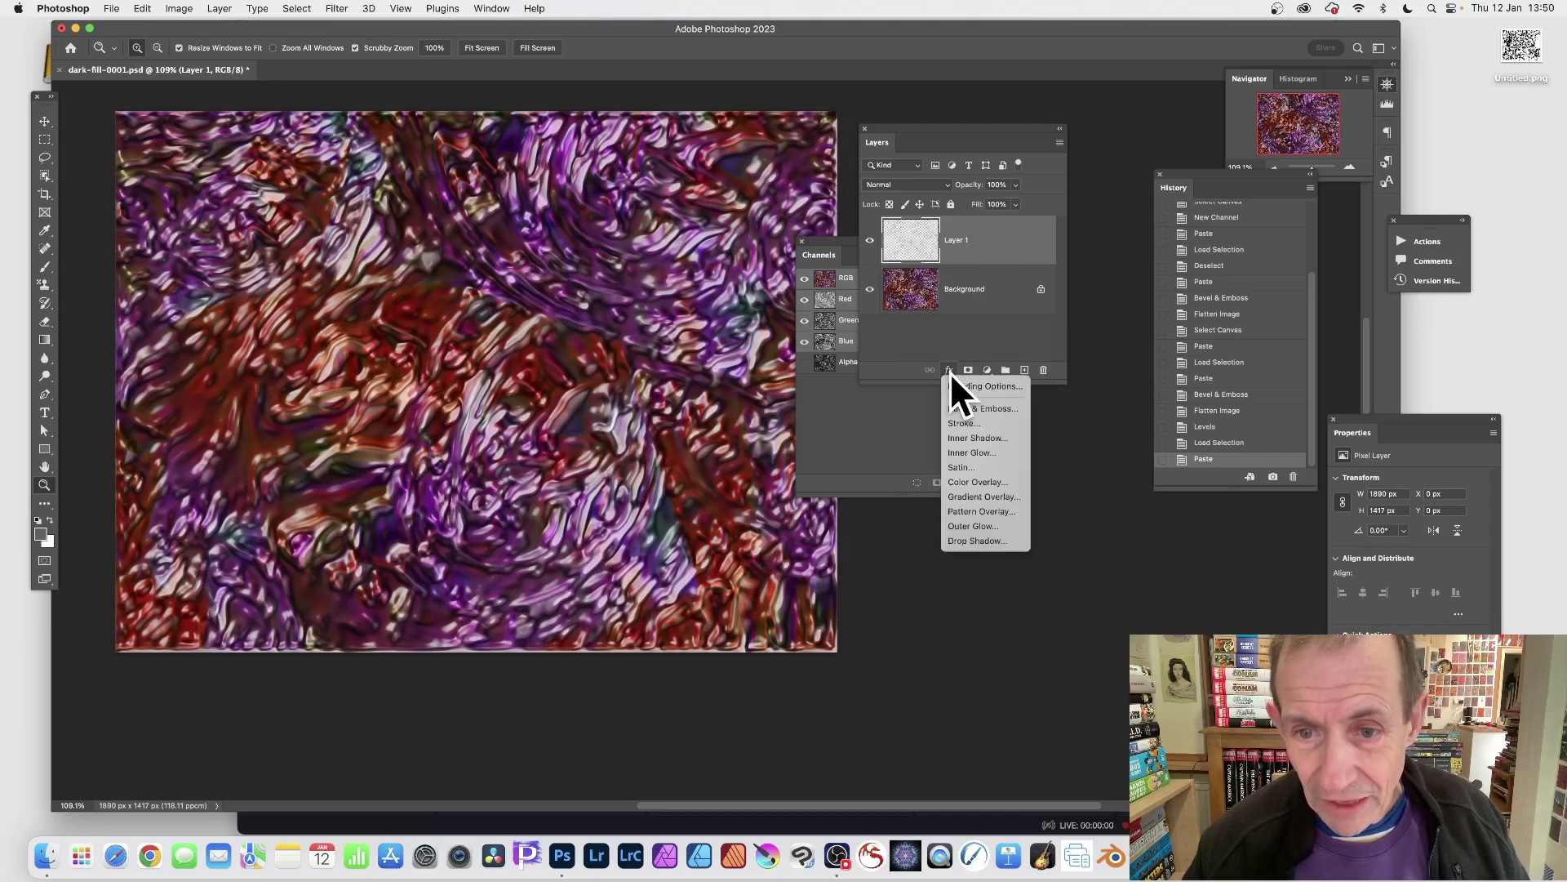
{"action": "left_click", "coordinate": [963, 402]}
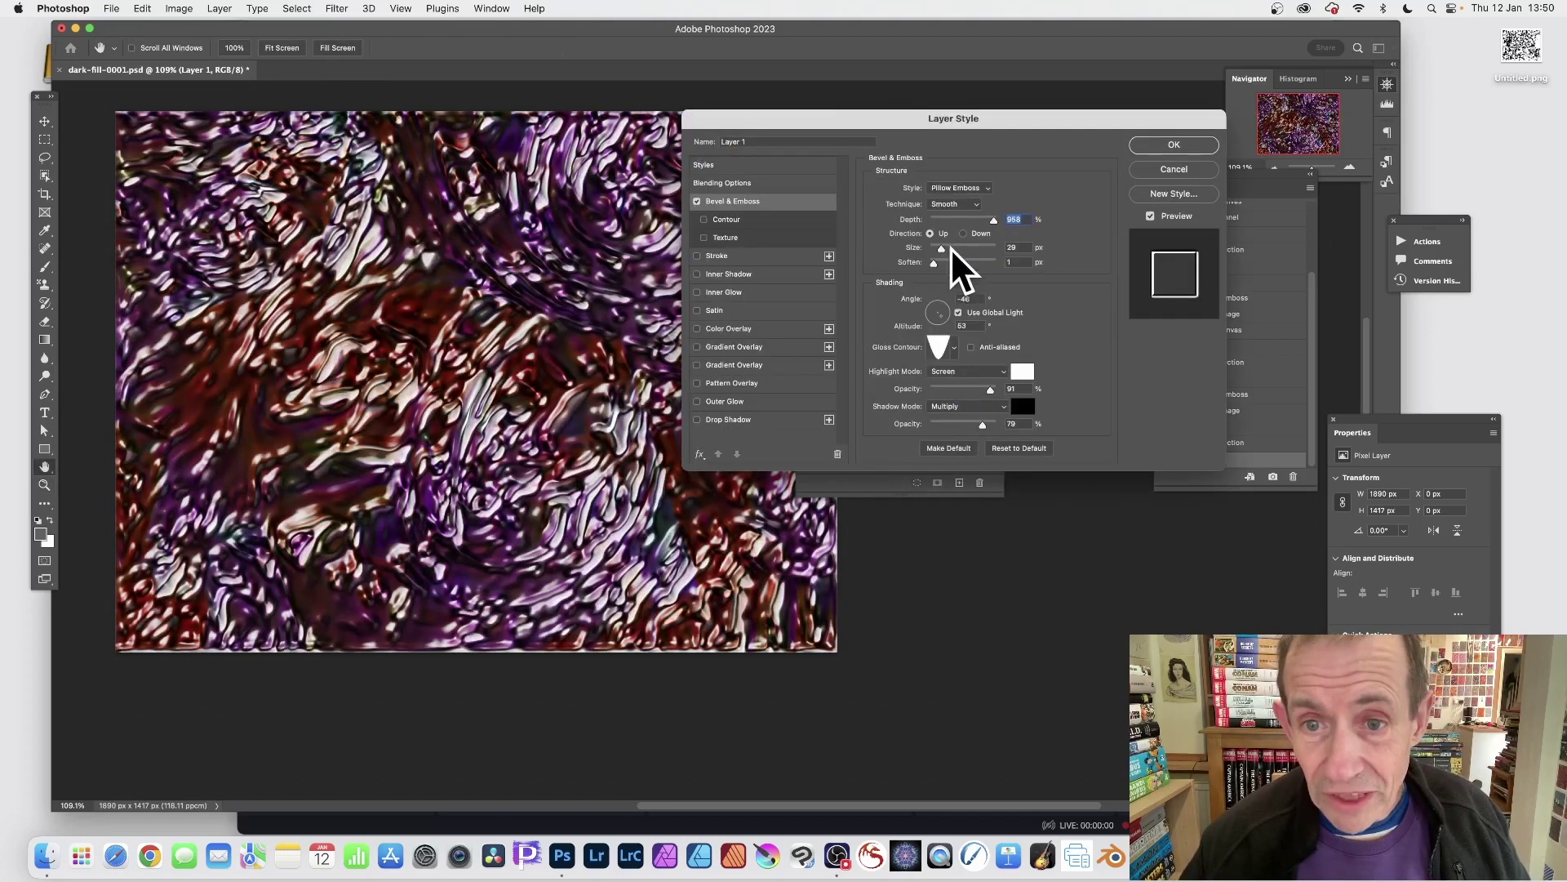
{"action": "left_click_drag", "start_coordinate": [943, 247], "coordinate": [943, 247]}
Pick the first second-row gloss contour and apply the layer style
{"action": "left_click", "coordinate": [954, 348]}
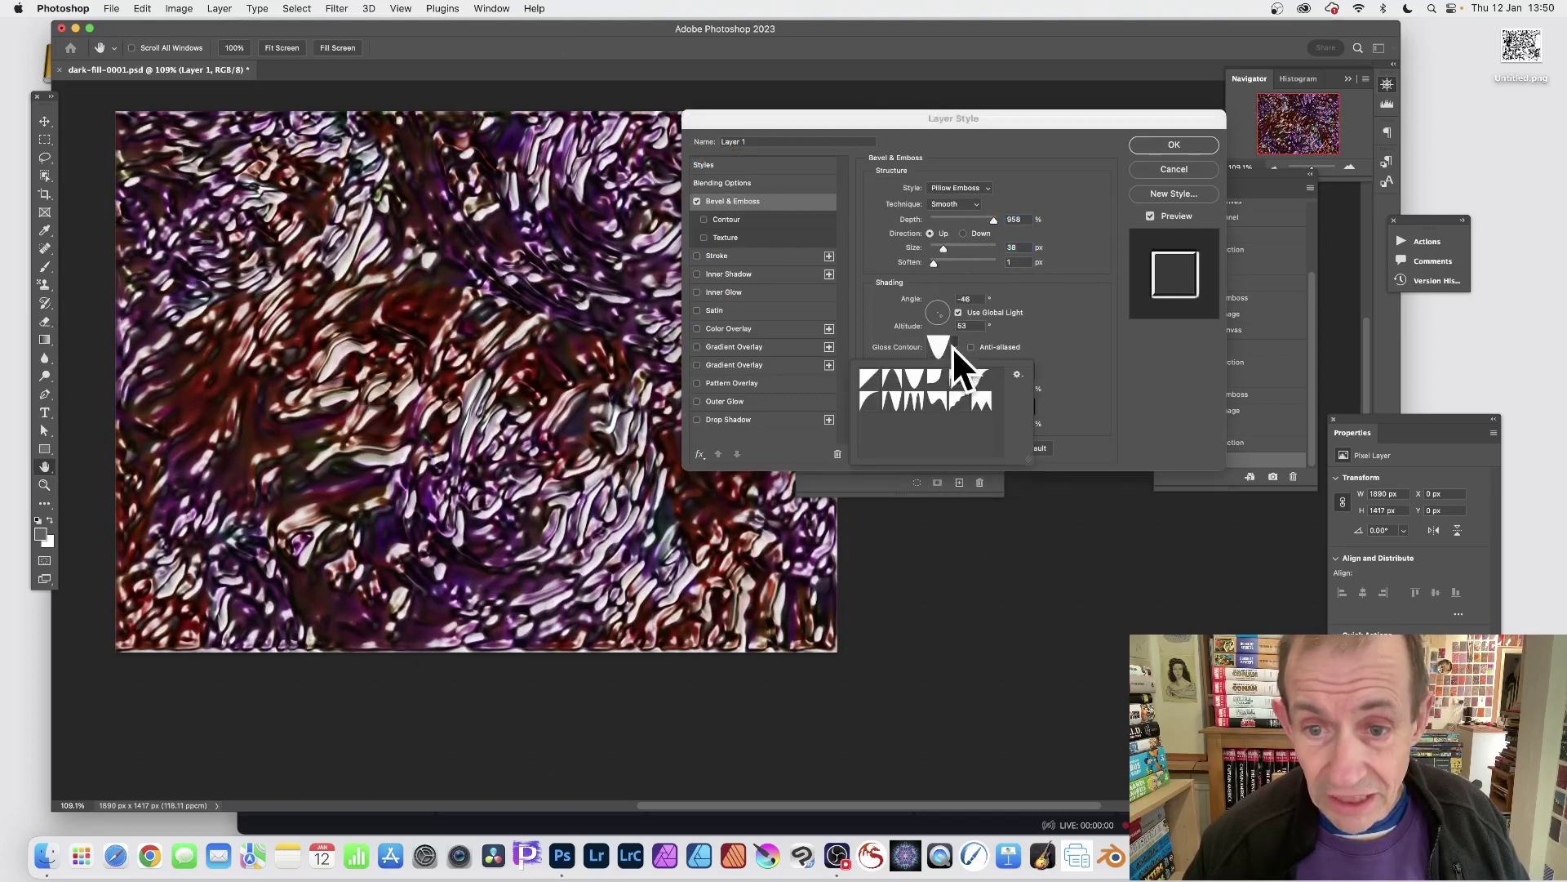
{"action": "left_click", "coordinate": [893, 378]}
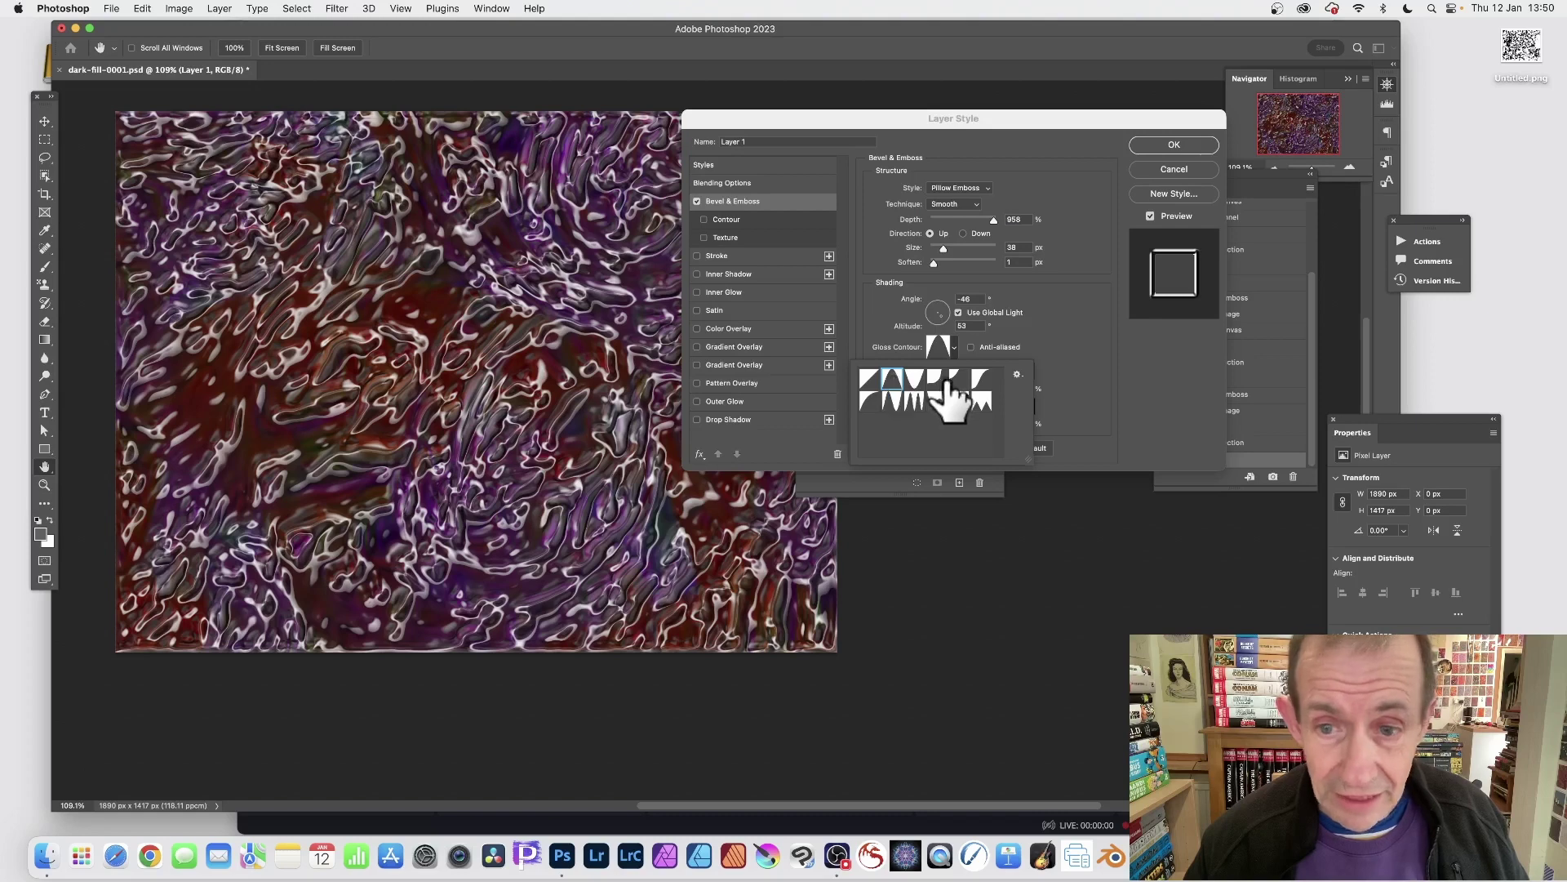
{"action": "left_click", "coordinate": [936, 379]}
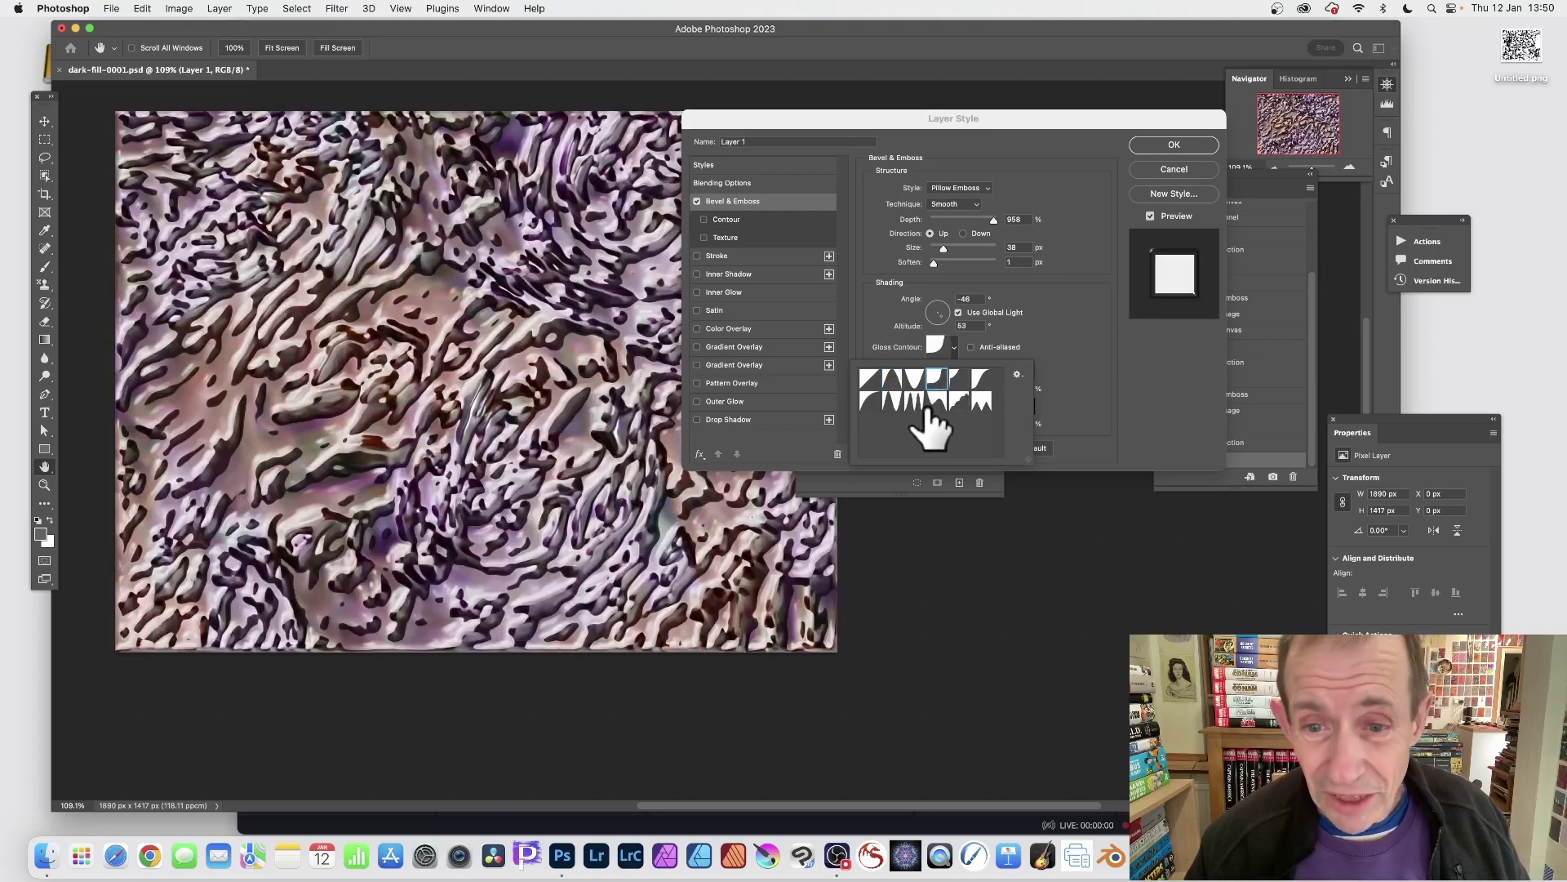
{"action": "left_click", "coordinate": [903, 398]}
{"action": "left_click", "coordinate": [937, 400]}
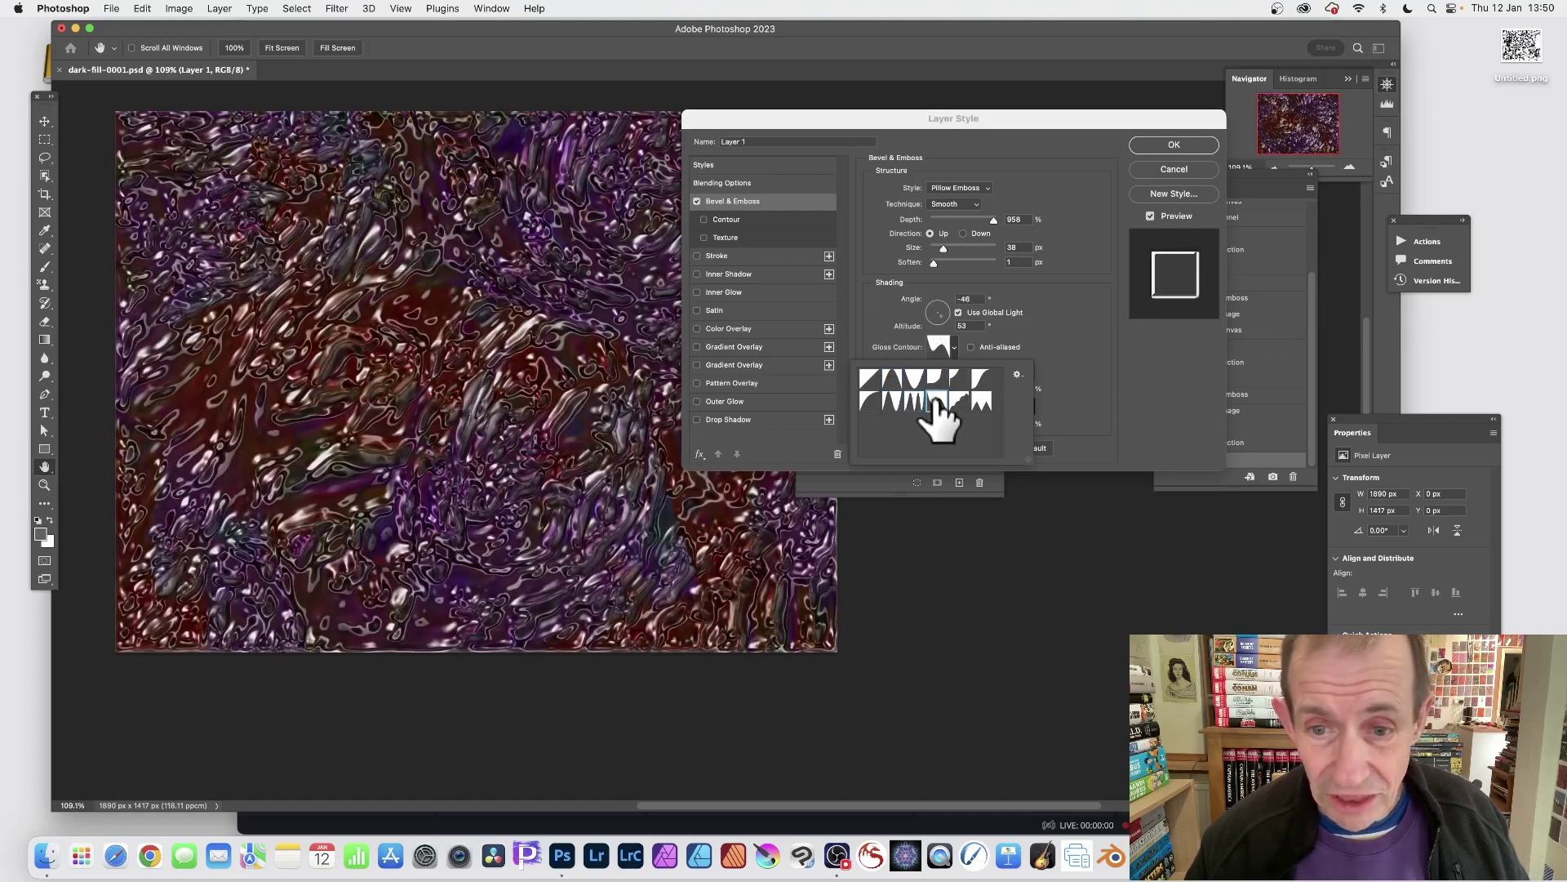
{"action": "left_click", "coordinate": [871, 400]}
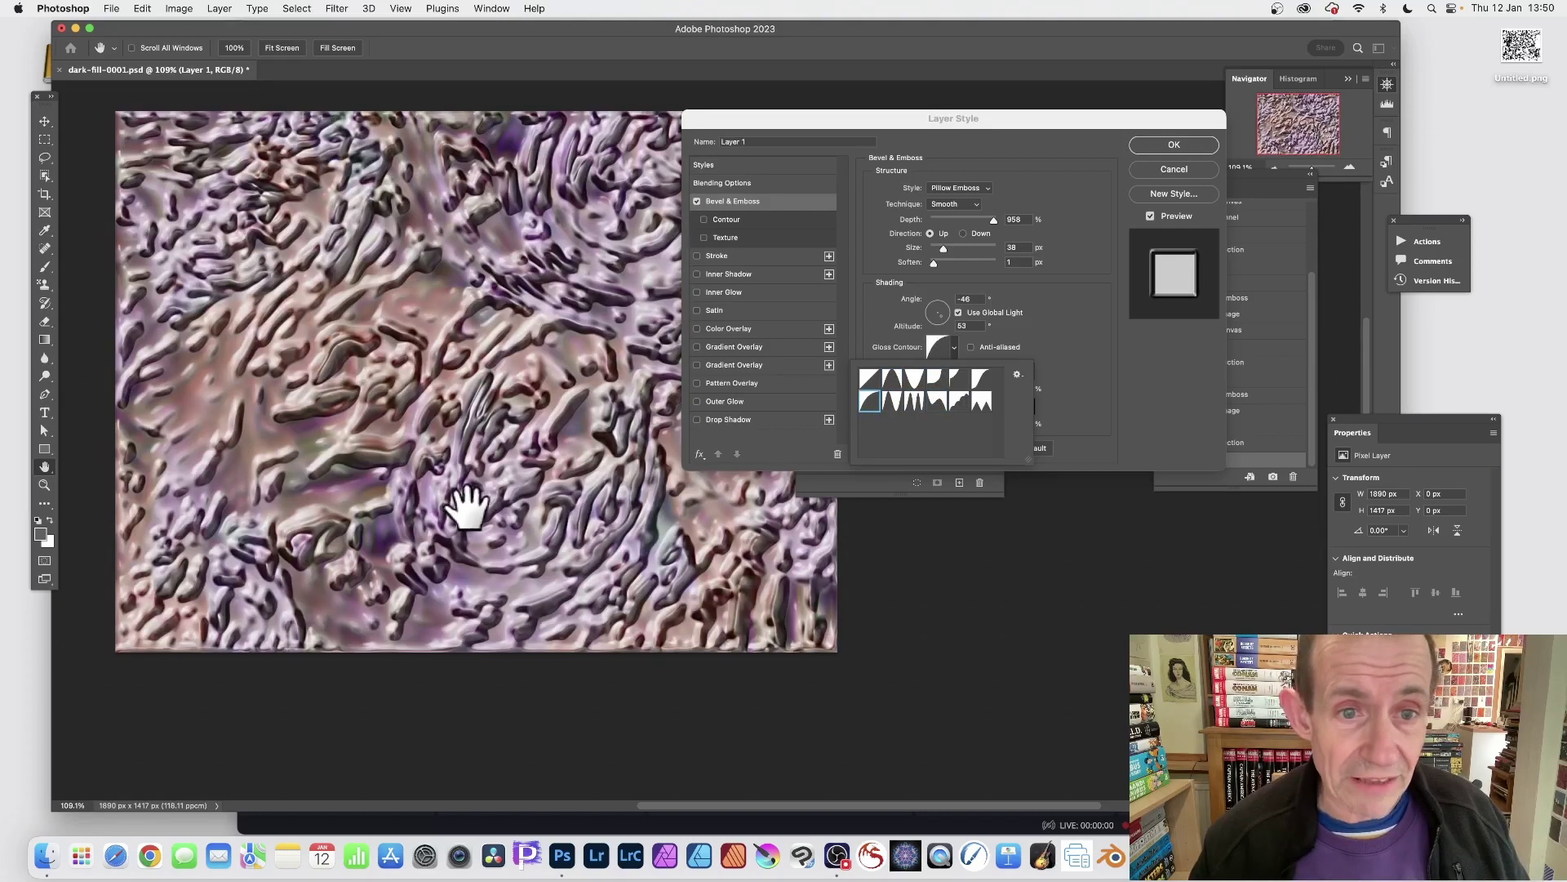
{"action": "left_click", "coordinate": [1173, 145]}
{"action": "key", "text": "z"}
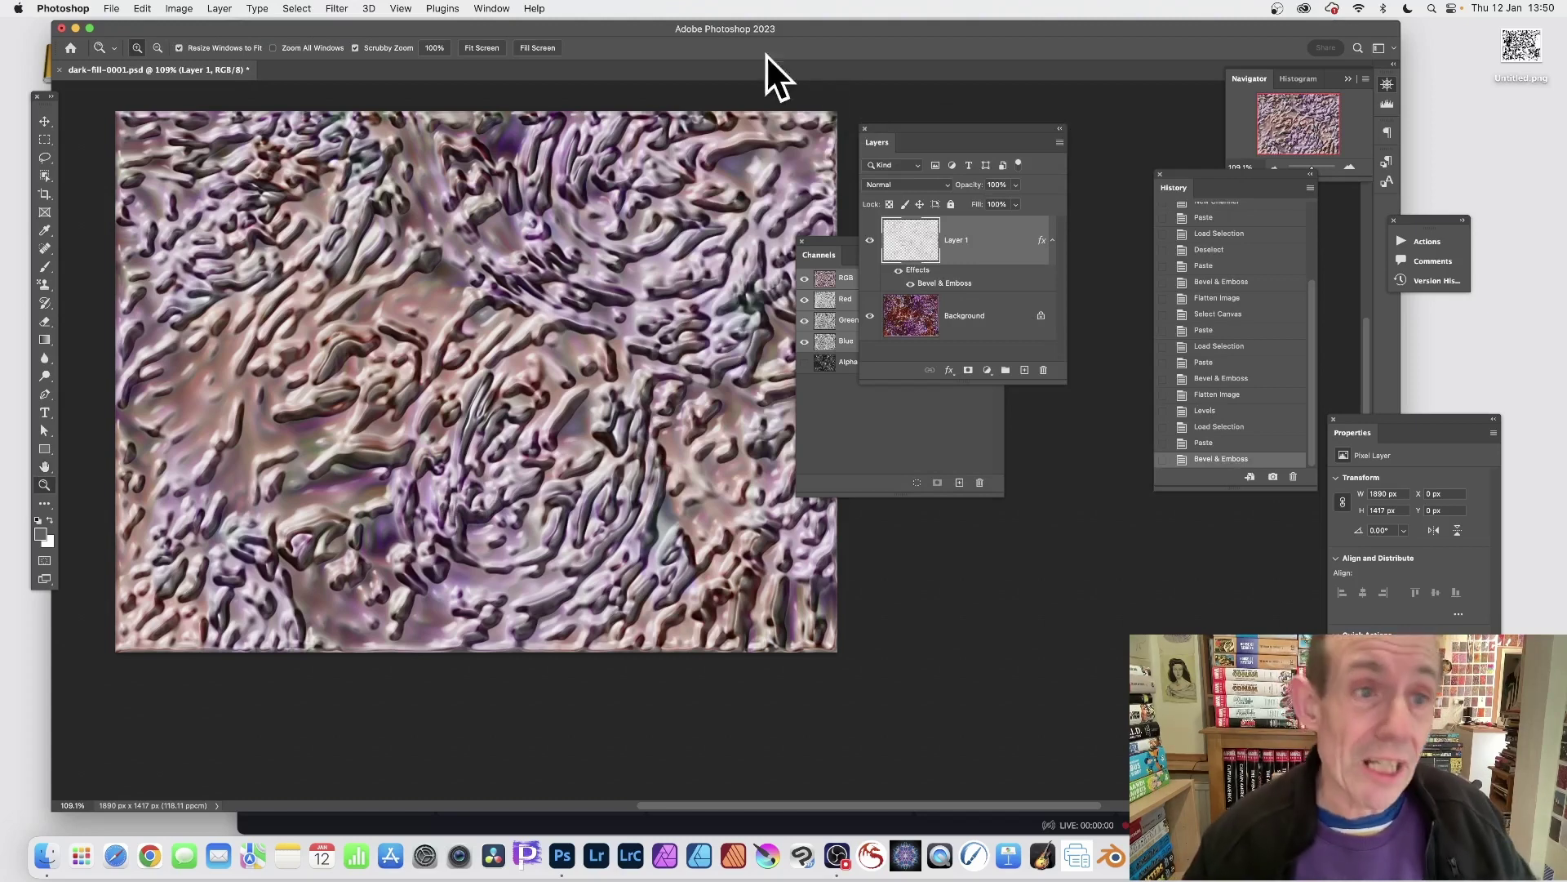
Flatten the image and shift its hue to +43 with Hue/Saturation
{"action": "left_click", "coordinate": [217, 8]}
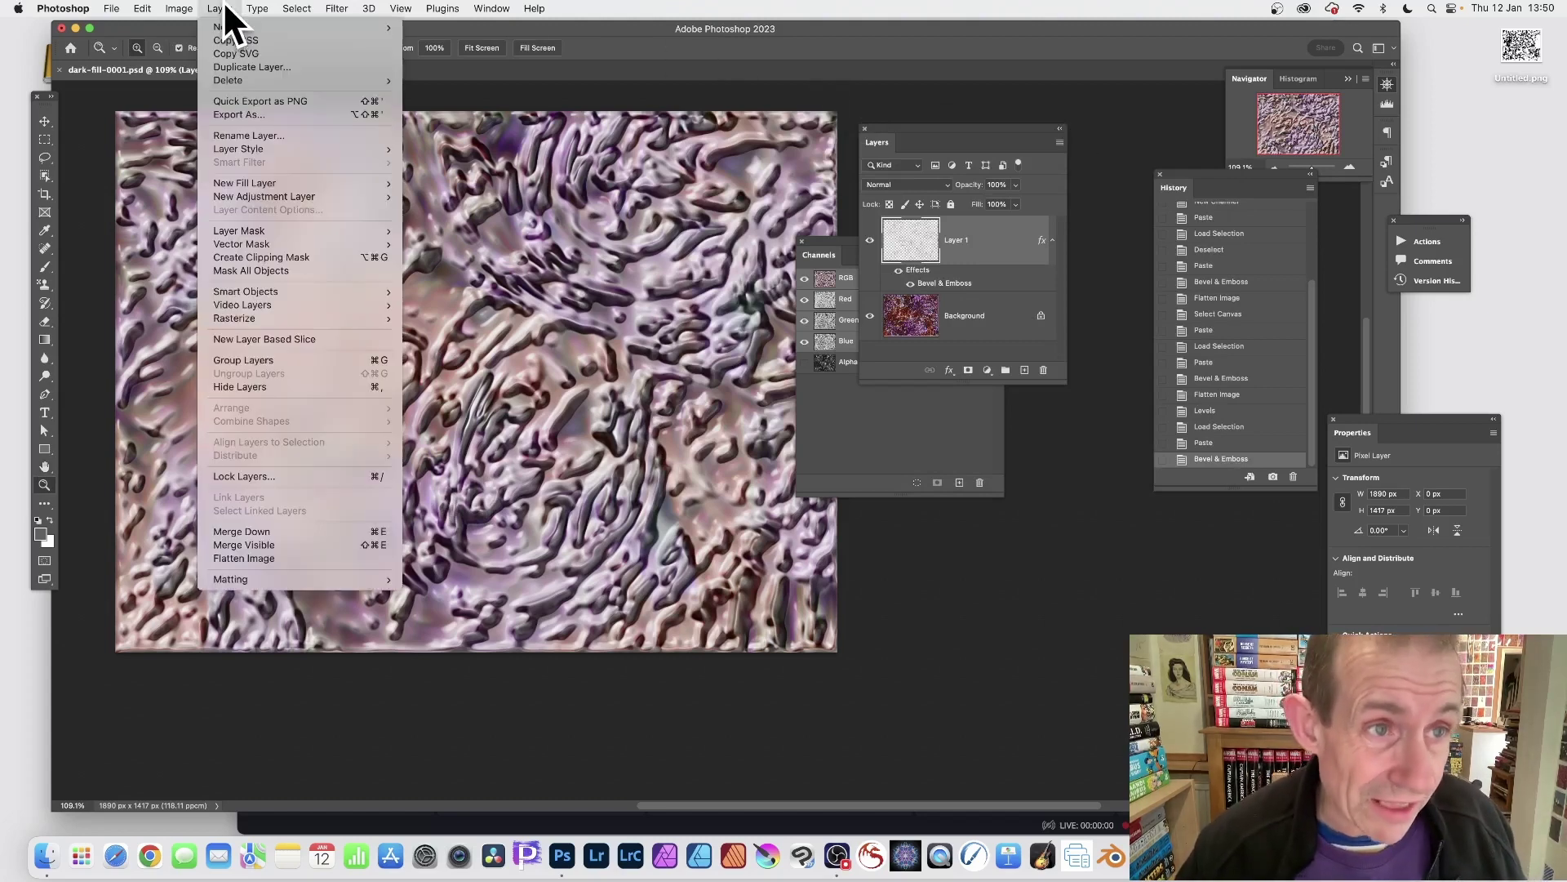
{"action": "left_click", "coordinate": [253, 557]}
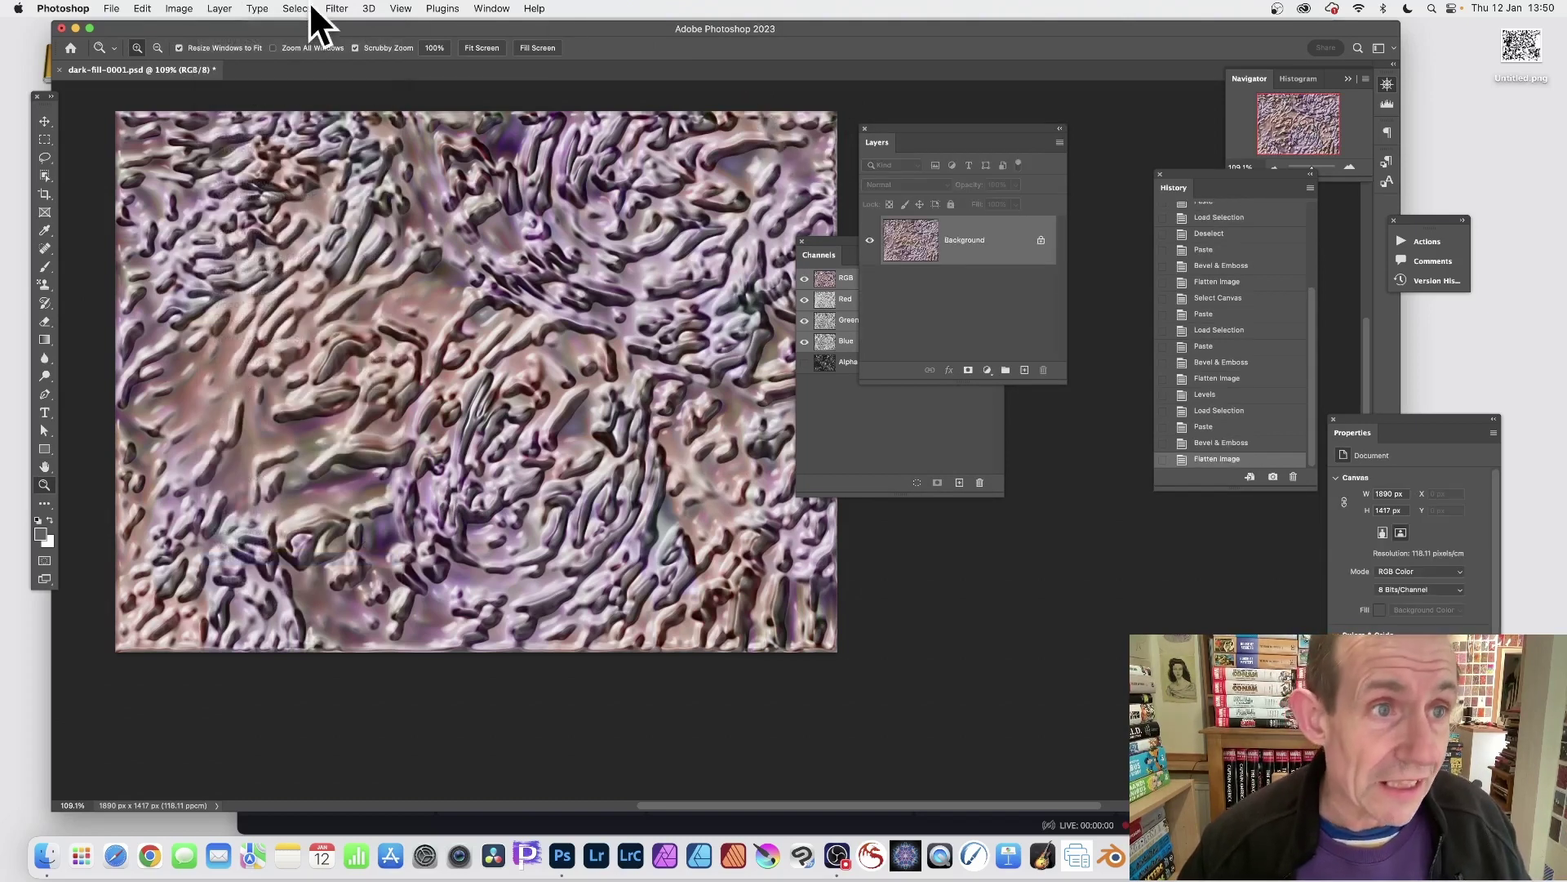
{"action": "left_click", "coordinate": [174, 8]}
{"action": "mouse_move", "coordinate": [181, 47]}
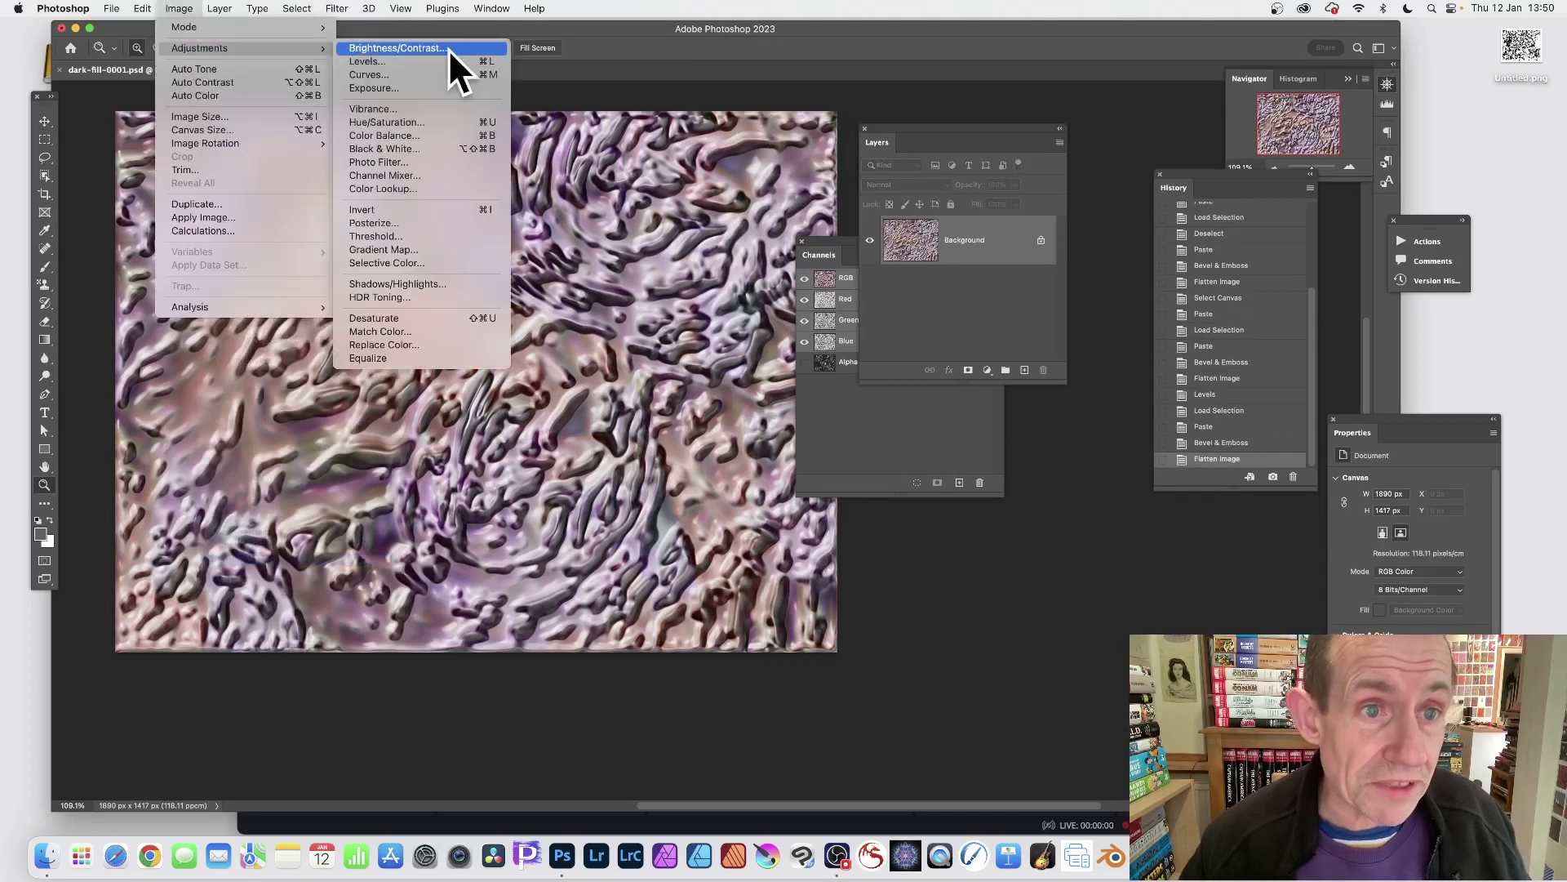
{"action": "left_click", "coordinate": [415, 120]}
{"action": "left_click_drag", "start_coordinate": [748, 298], "coordinate": [795, 329]}
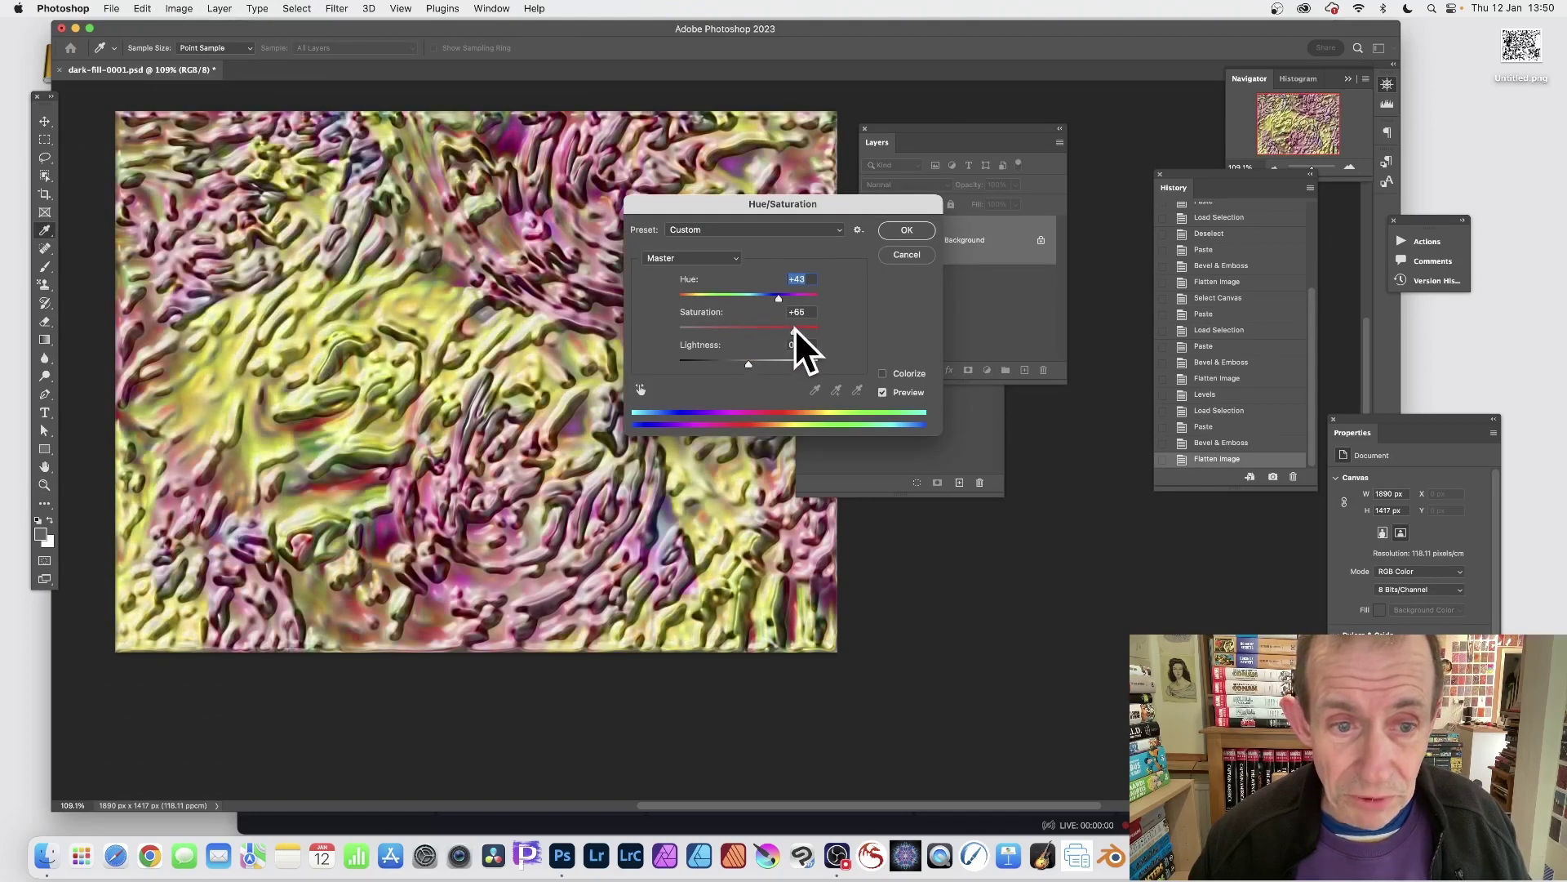
{"action": "left_click", "coordinate": [914, 224]}
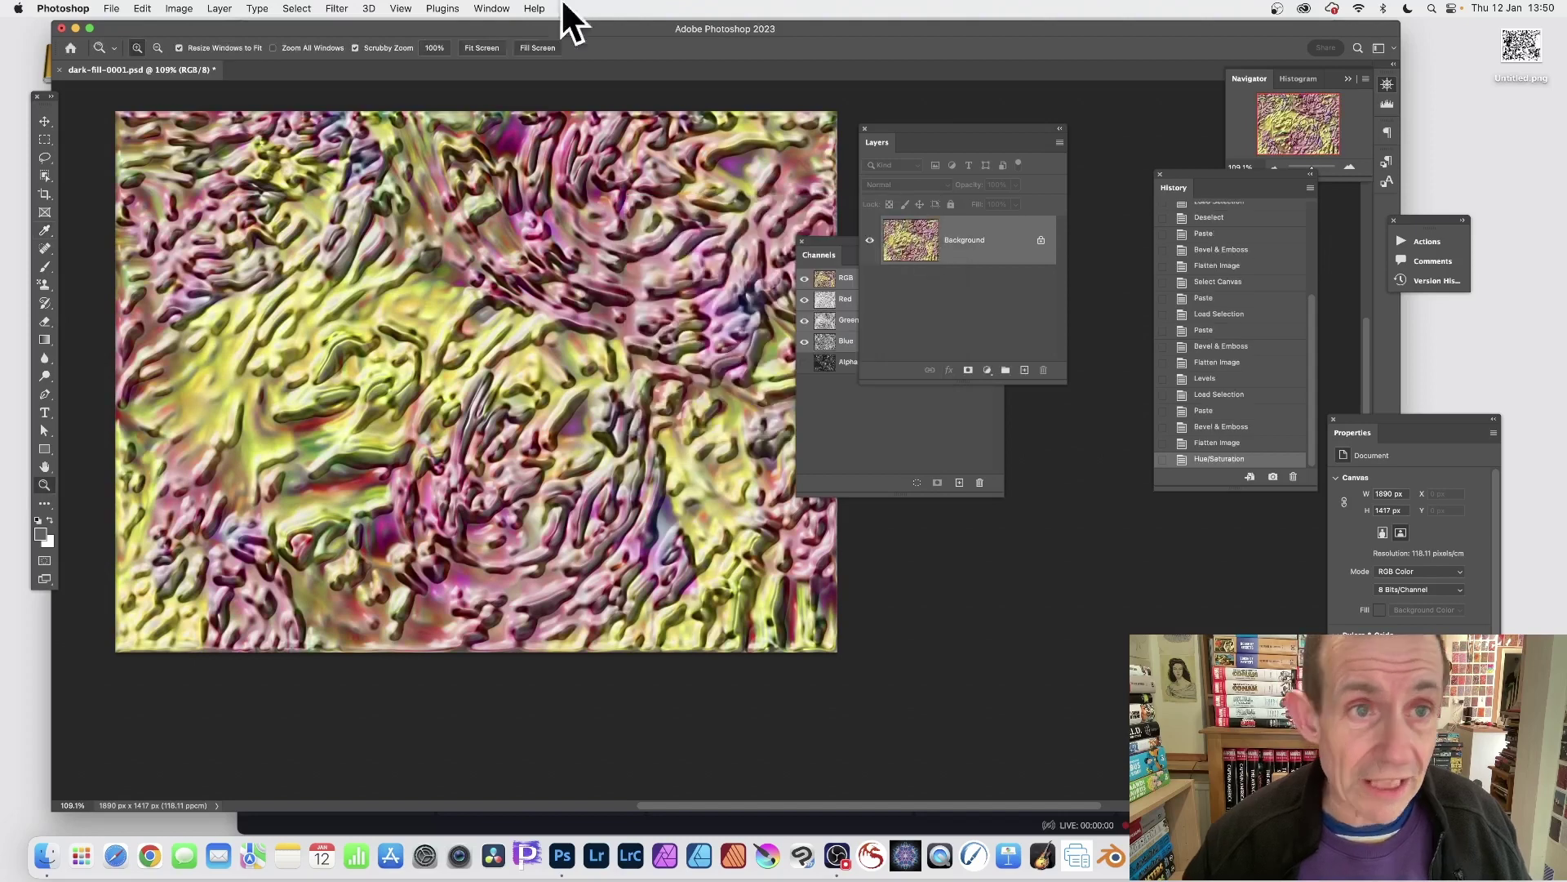
Apply the Oil Paint filter with Stylization 2.5
{"action": "left_click", "coordinate": [337, 8]}
{"action": "mouse_move", "coordinate": [381, 289]}
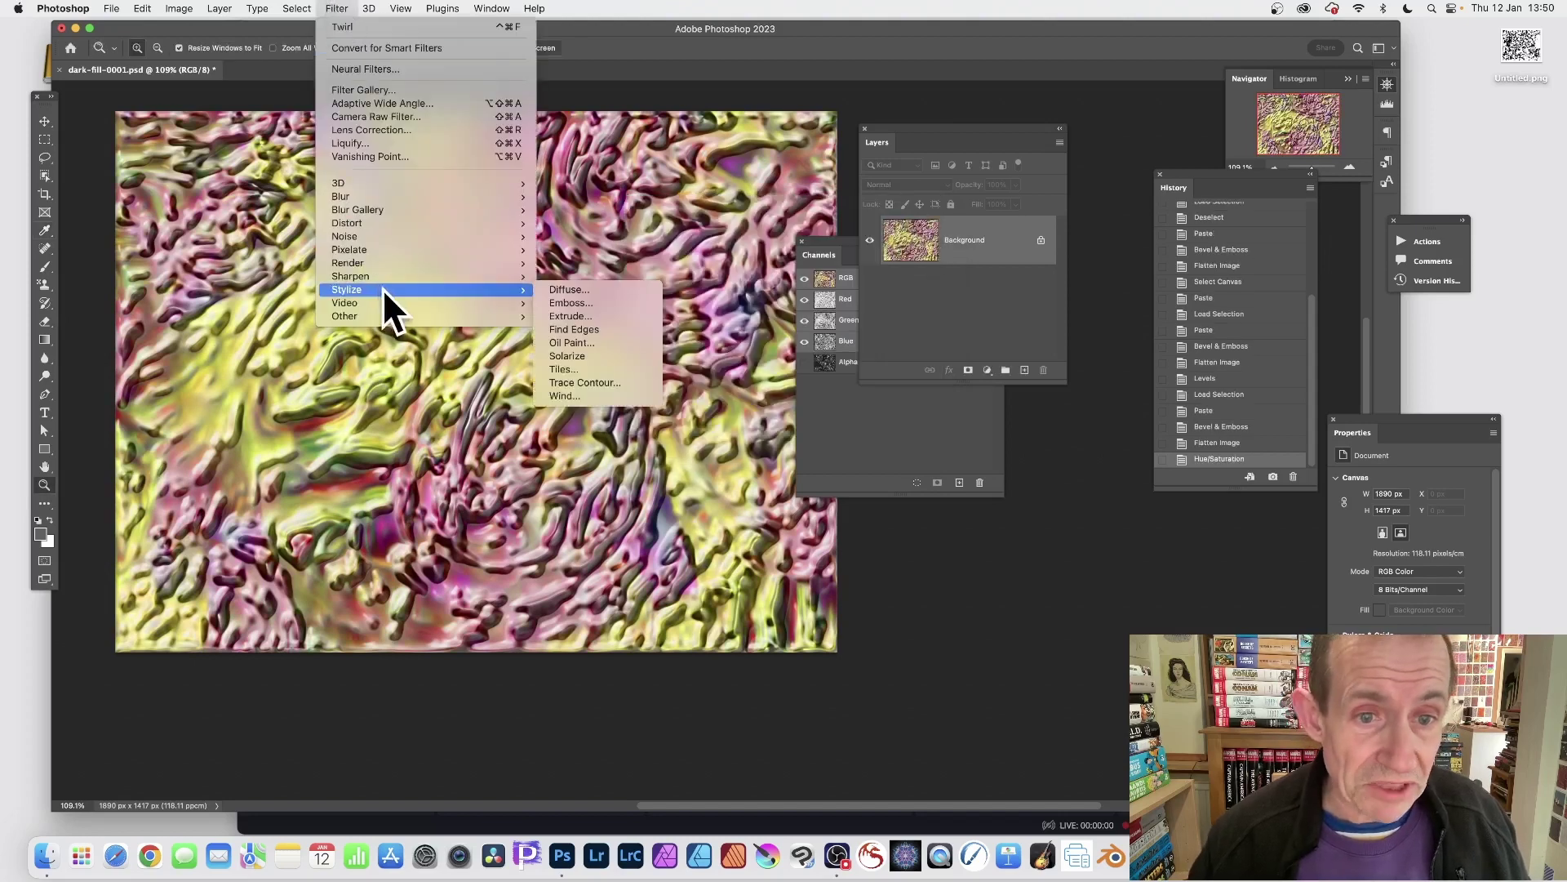
{"action": "left_click", "coordinate": [585, 342]}
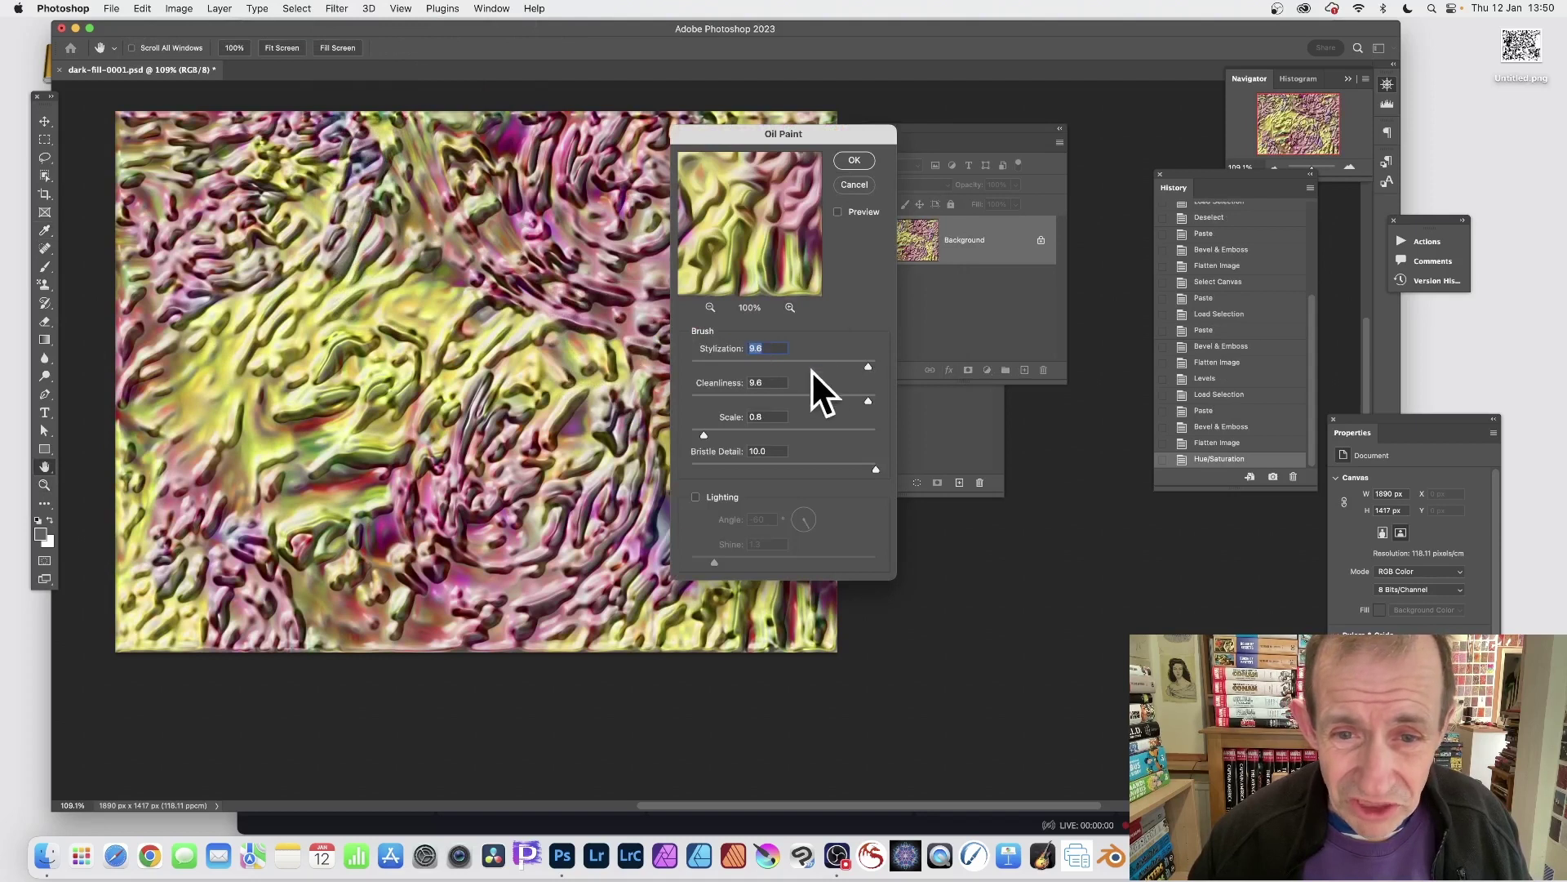
{"action": "left_click", "coordinate": [734, 362]}
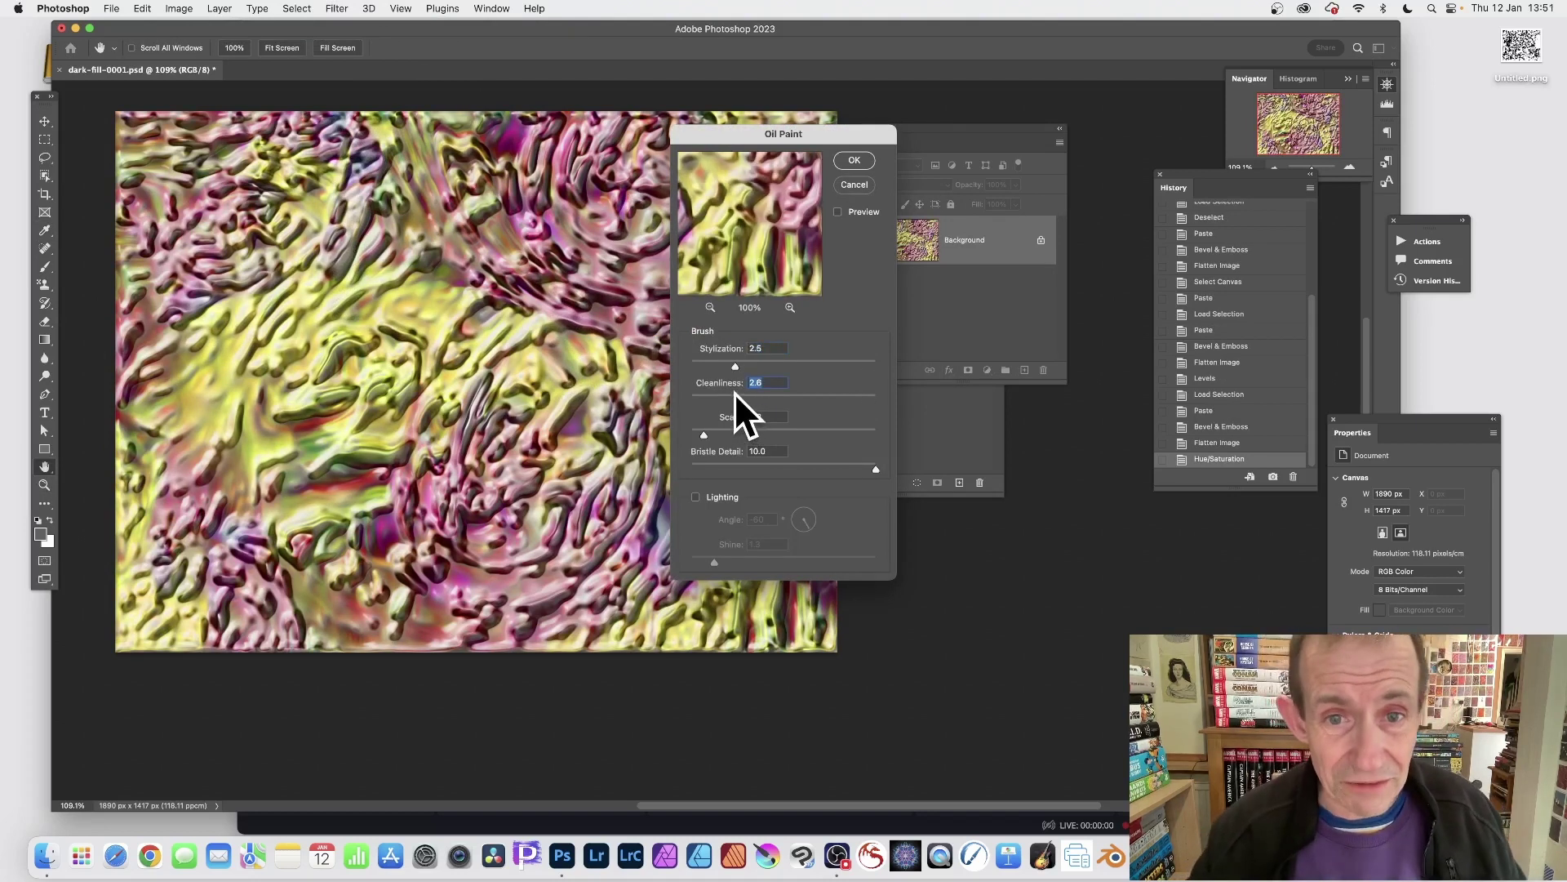
{"action": "left_click", "coordinate": [850, 156]}
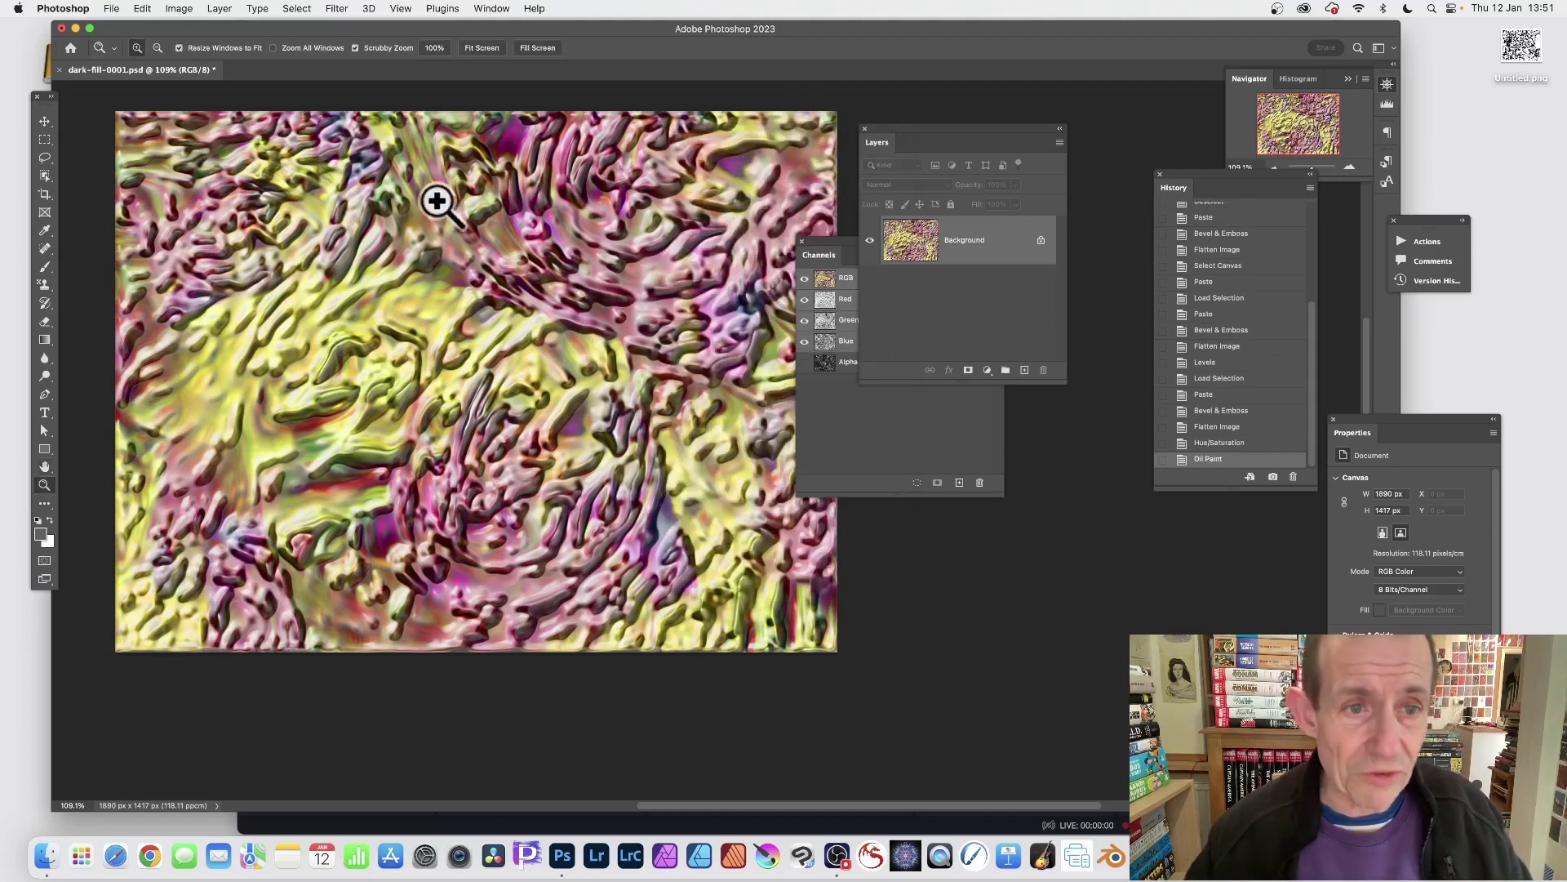
Apply a Vibrance adjustment with Vibrance +24 and Saturation +40
{"action": "left_click", "coordinate": [179, 9]}
{"action": "mouse_move", "coordinate": [179, 47]}
{"action": "left_click", "coordinate": [409, 110]}
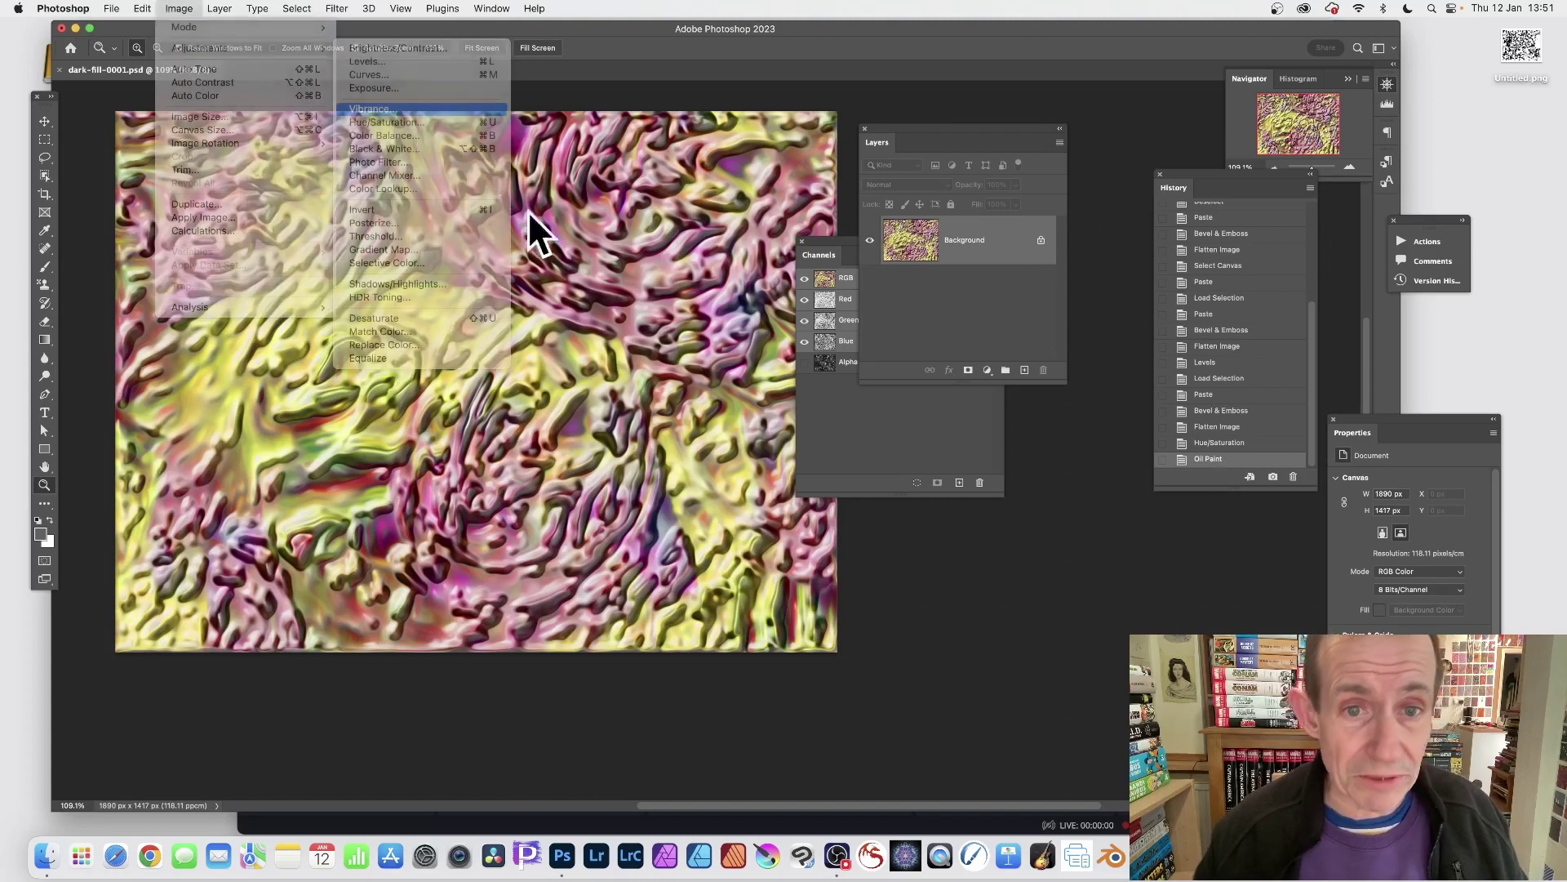
{"action": "left_click", "coordinate": [765, 294]}
{"action": "left_click", "coordinate": [785, 331]}
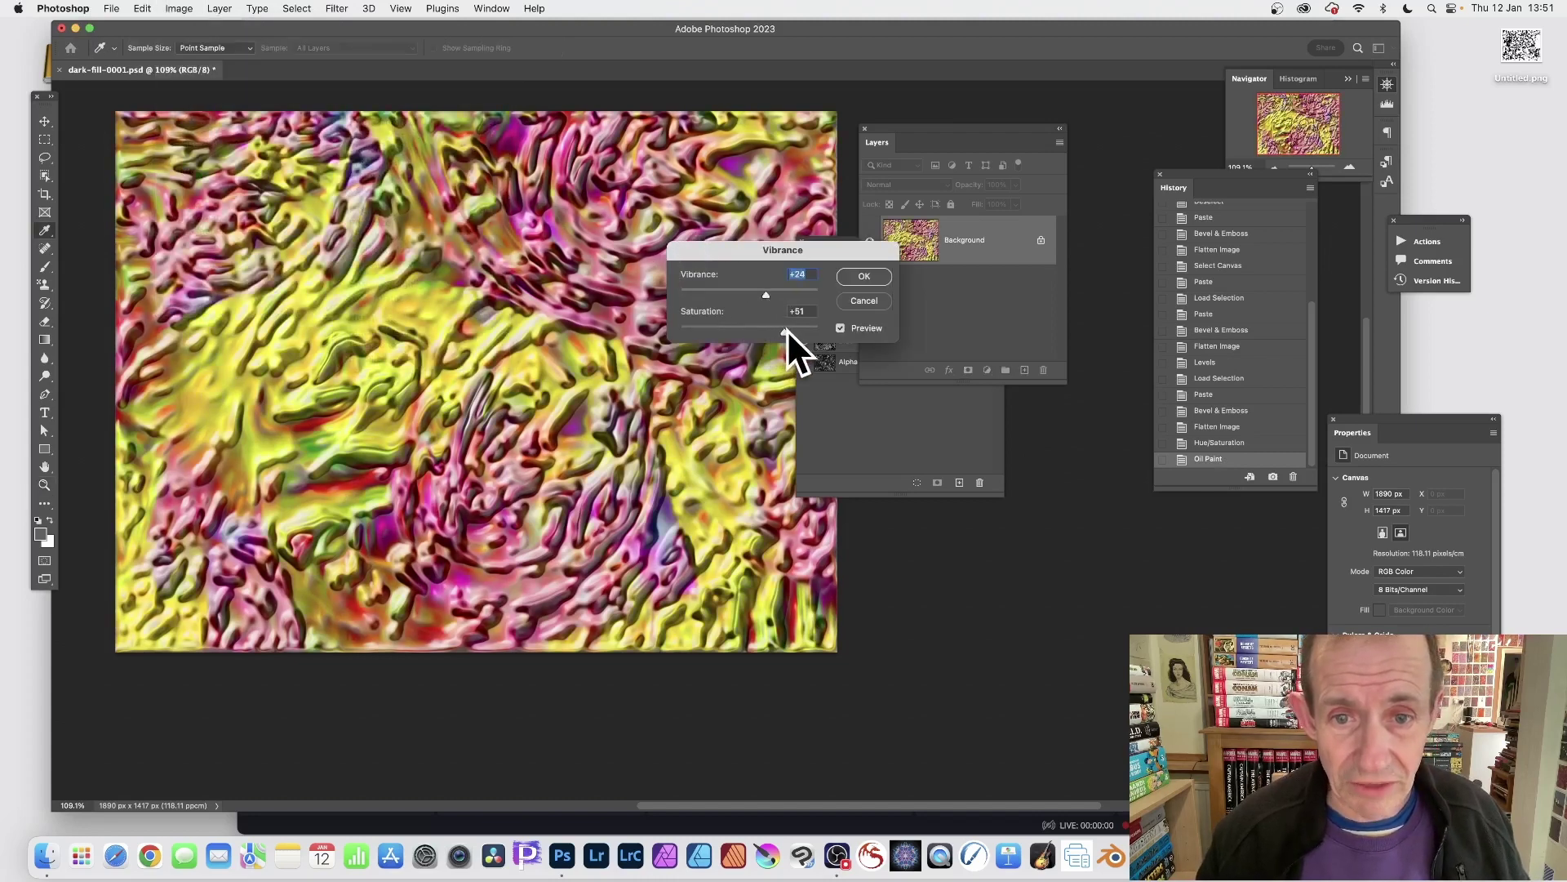
{"action": "left_click_drag", "start_coordinate": [780, 330], "coordinate": [777, 329]}
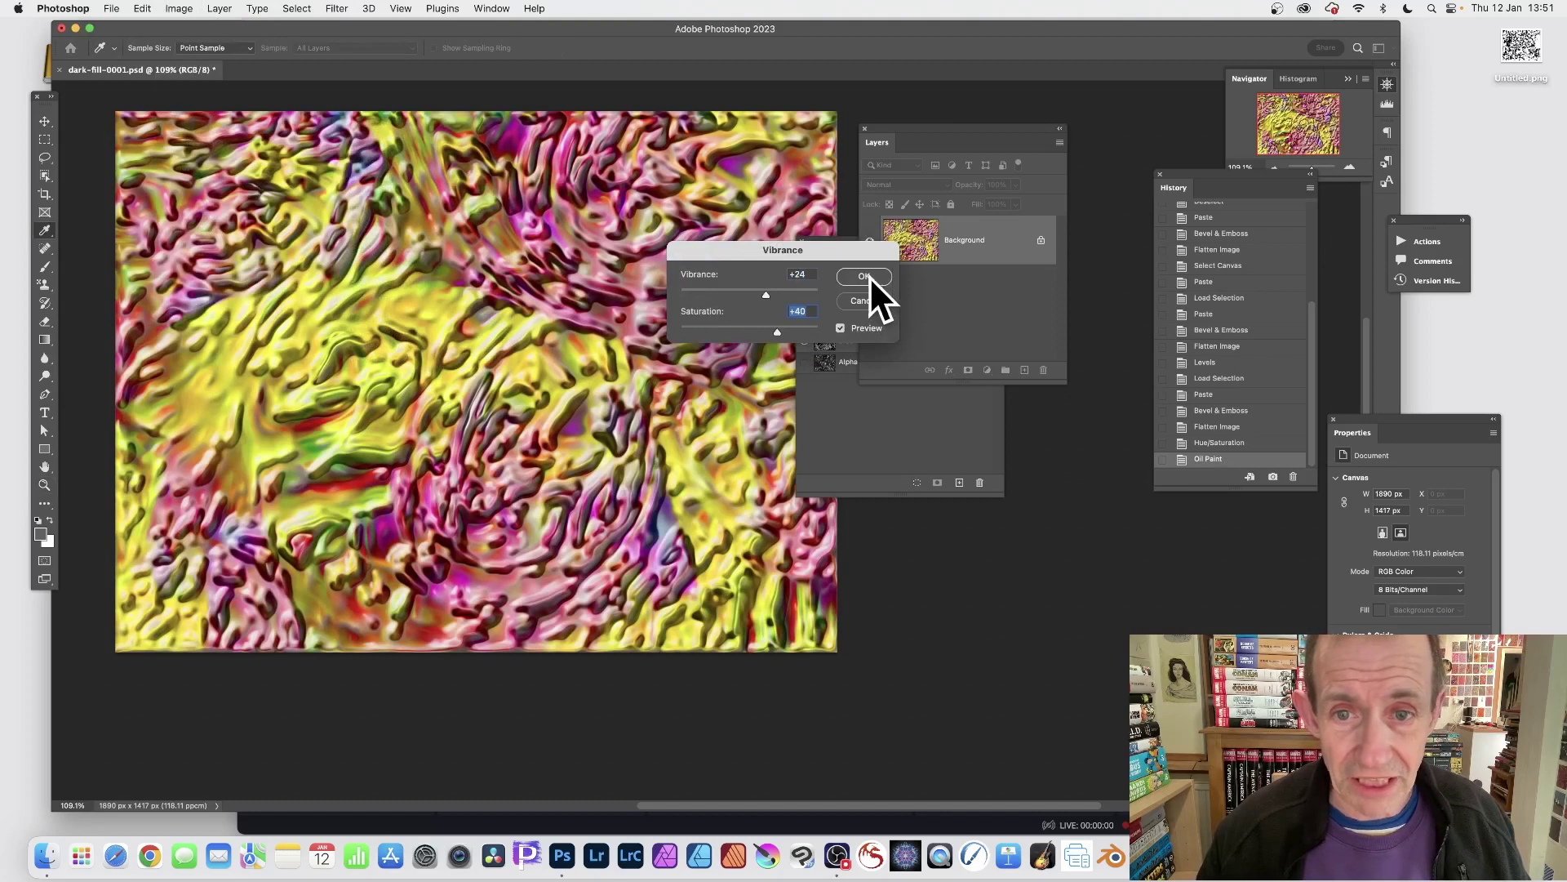
{"action": "left_click", "coordinate": [867, 277]}
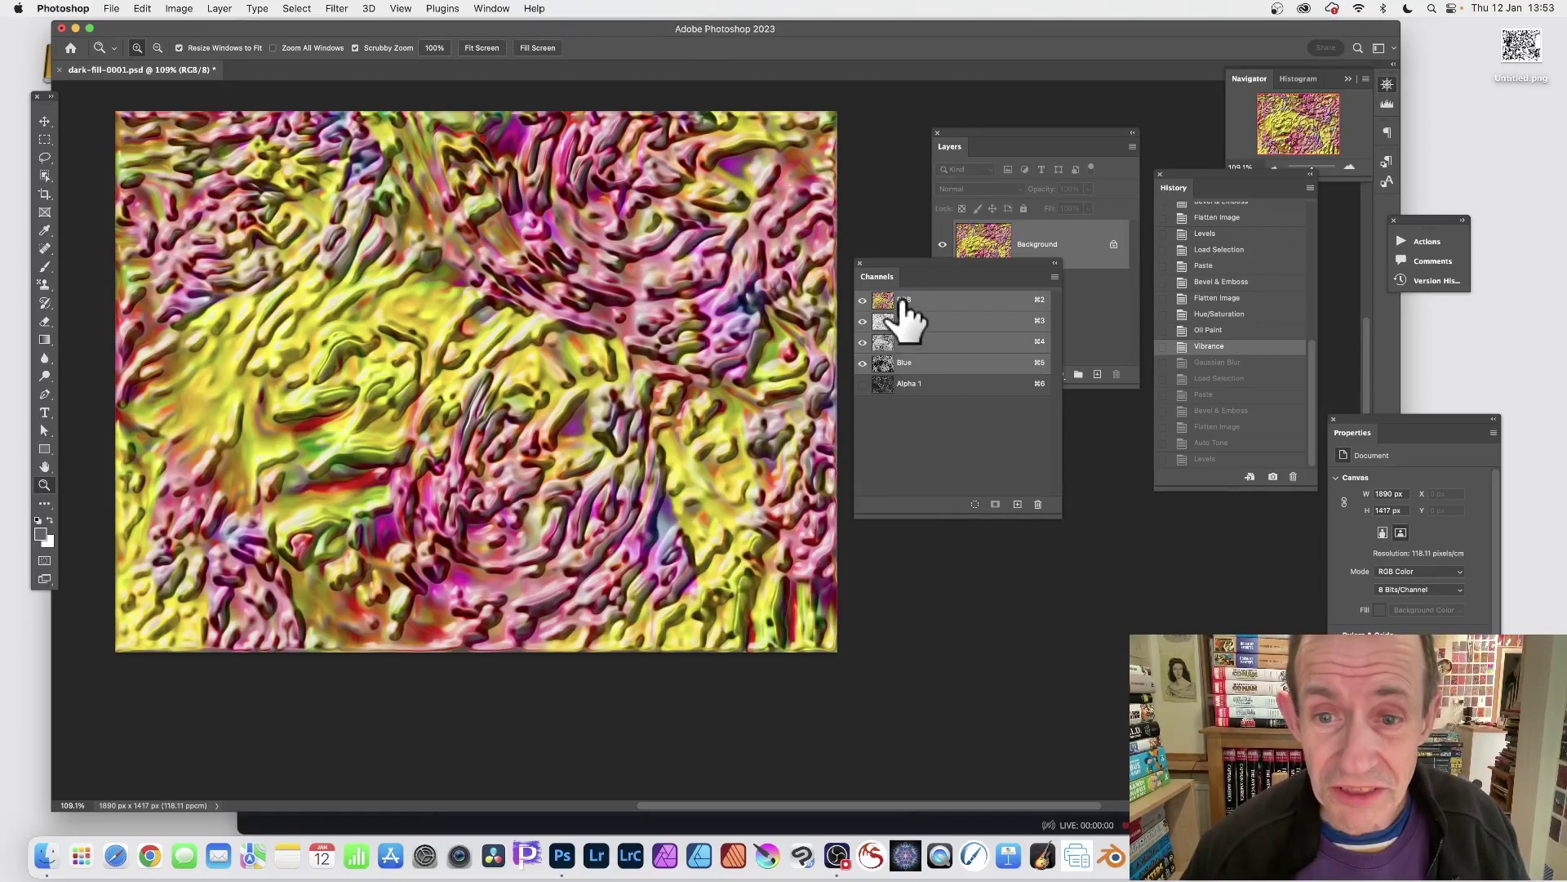
Apply Auto Tone to the swirl image
{"action": "left_click", "coordinate": [188, 8]}
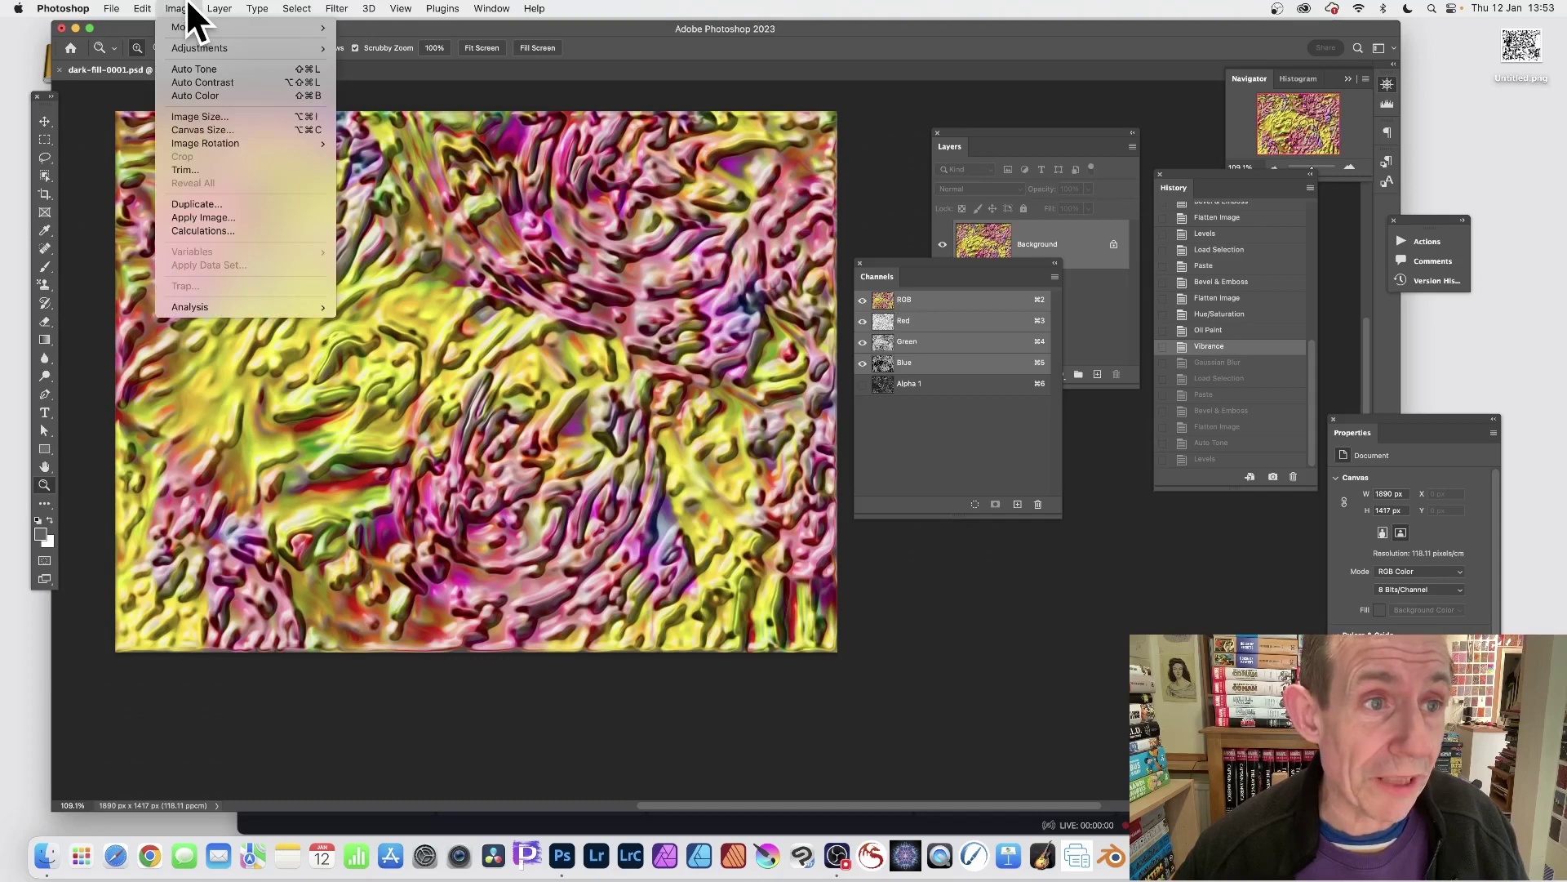
{"action": "mouse_move", "coordinate": [186, 45]}
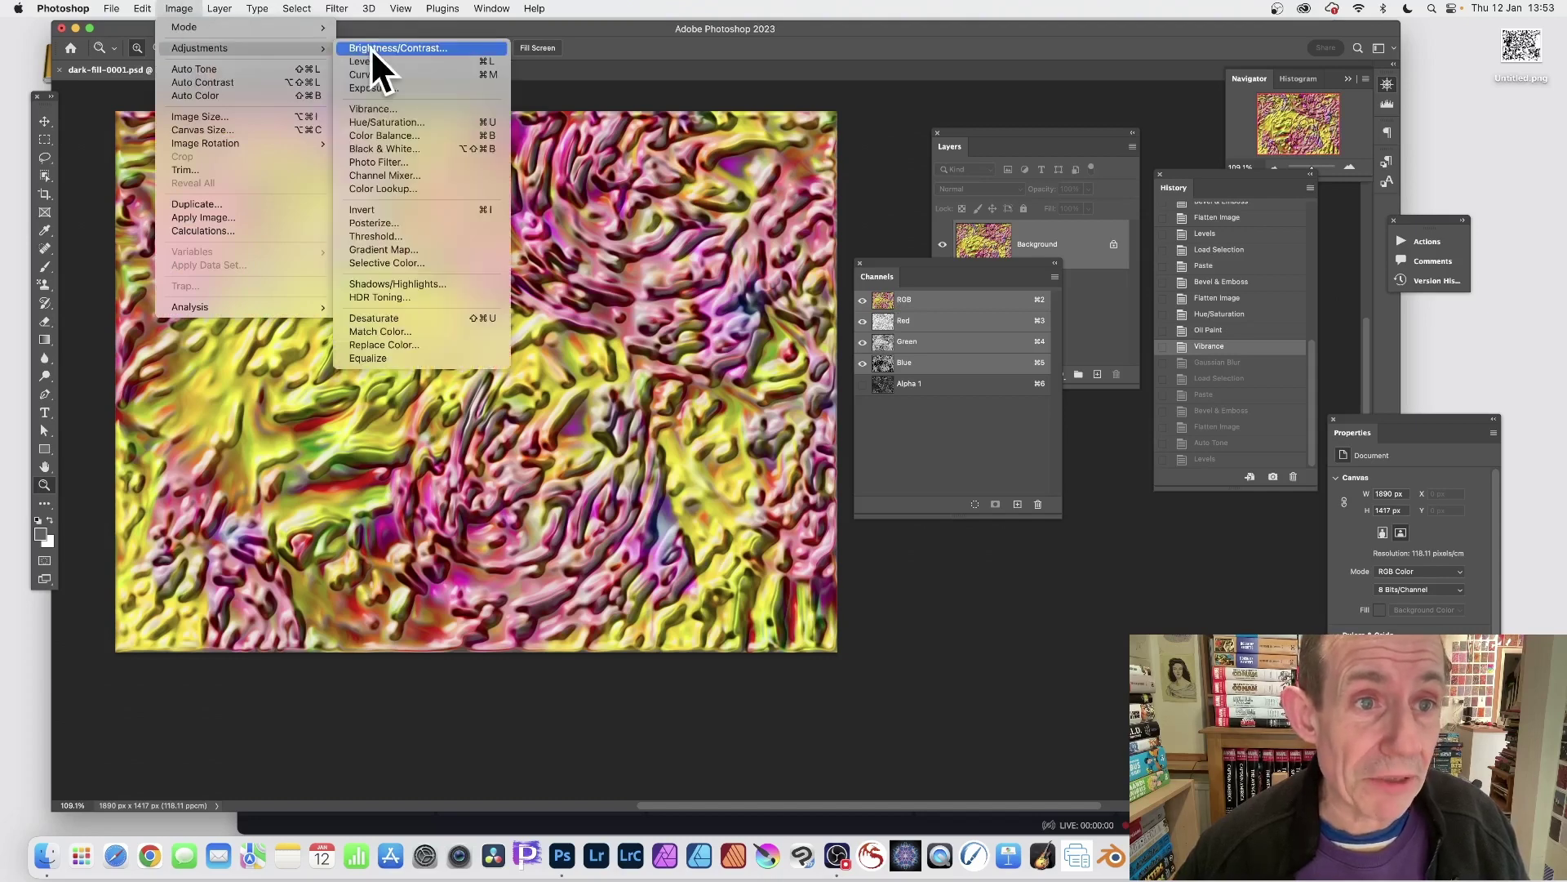
{"action": "left_click", "coordinate": [234, 71]}
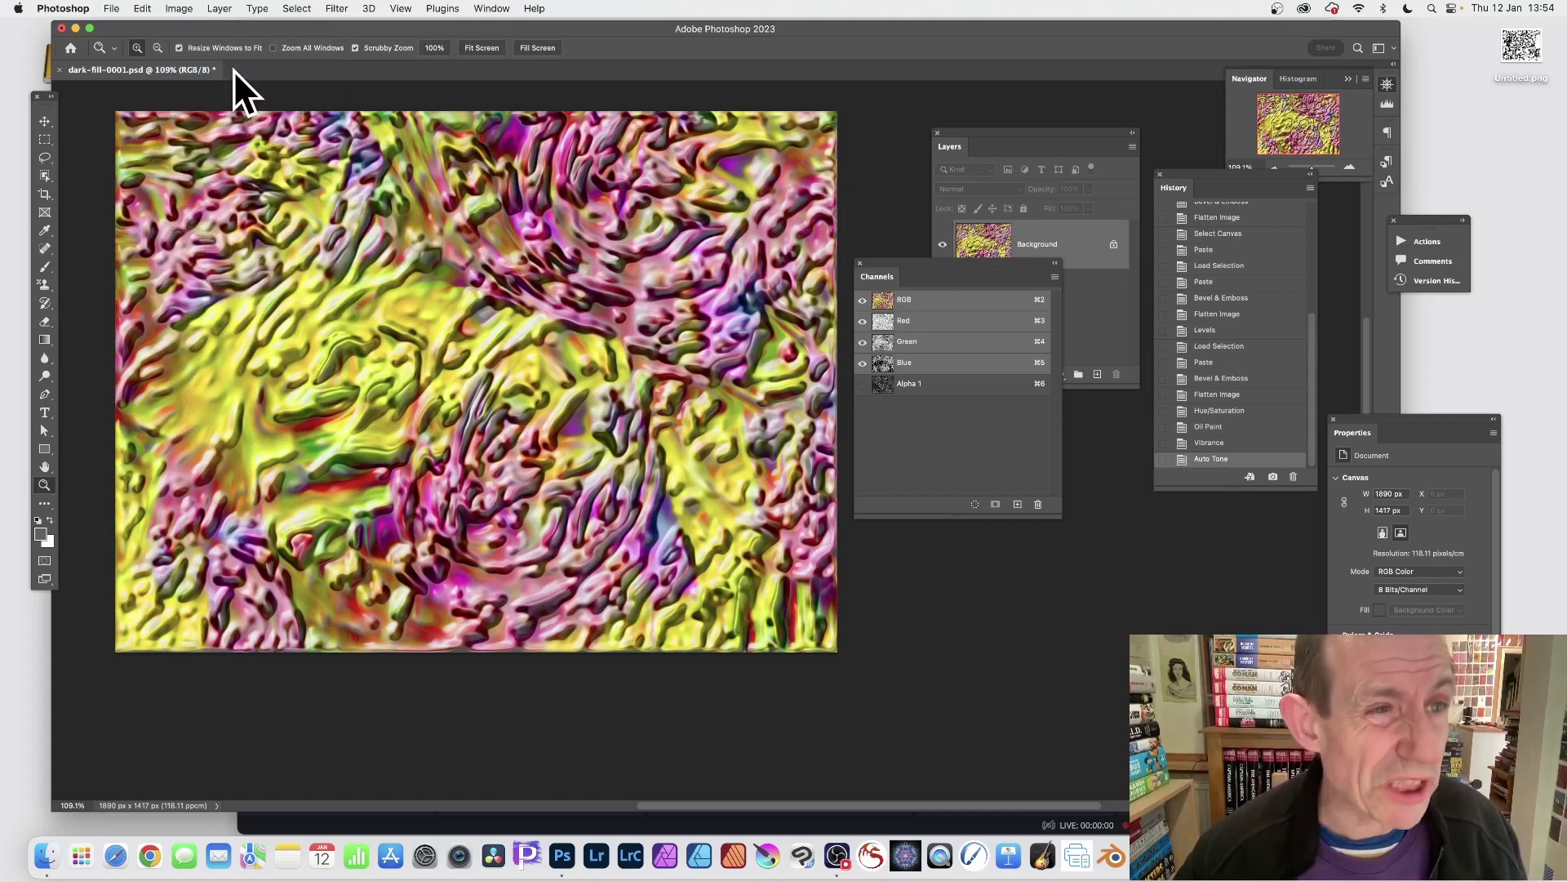
Apply Levels with a lowered white input and midtone 0.51
{"action": "left_click", "coordinate": [168, 10]}
{"action": "mouse_move", "coordinate": [175, 49]}
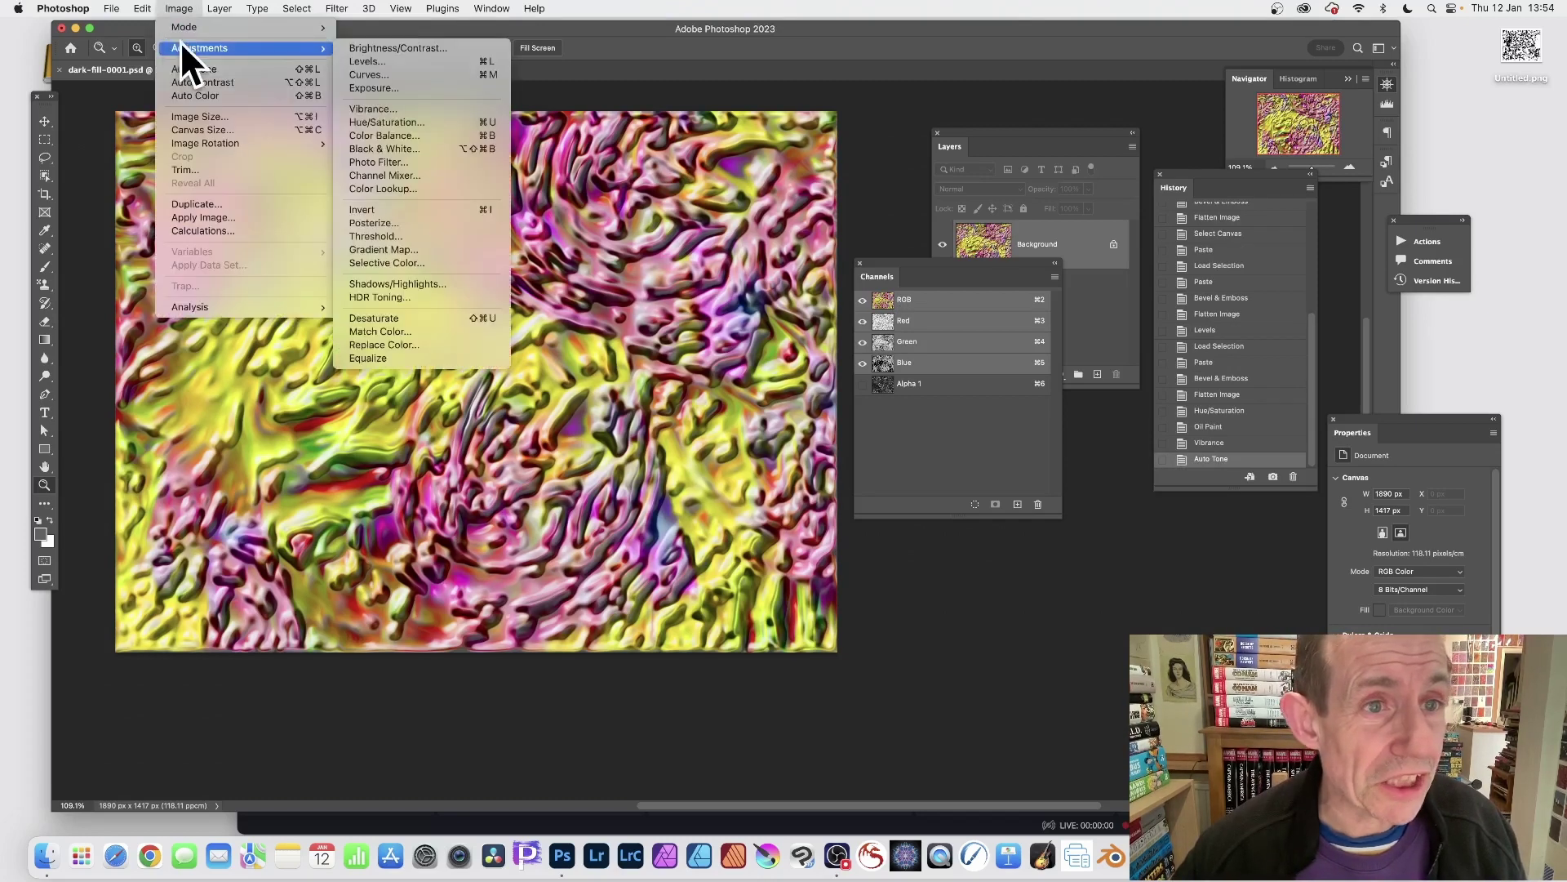
{"action": "left_click", "coordinate": [380, 61]}
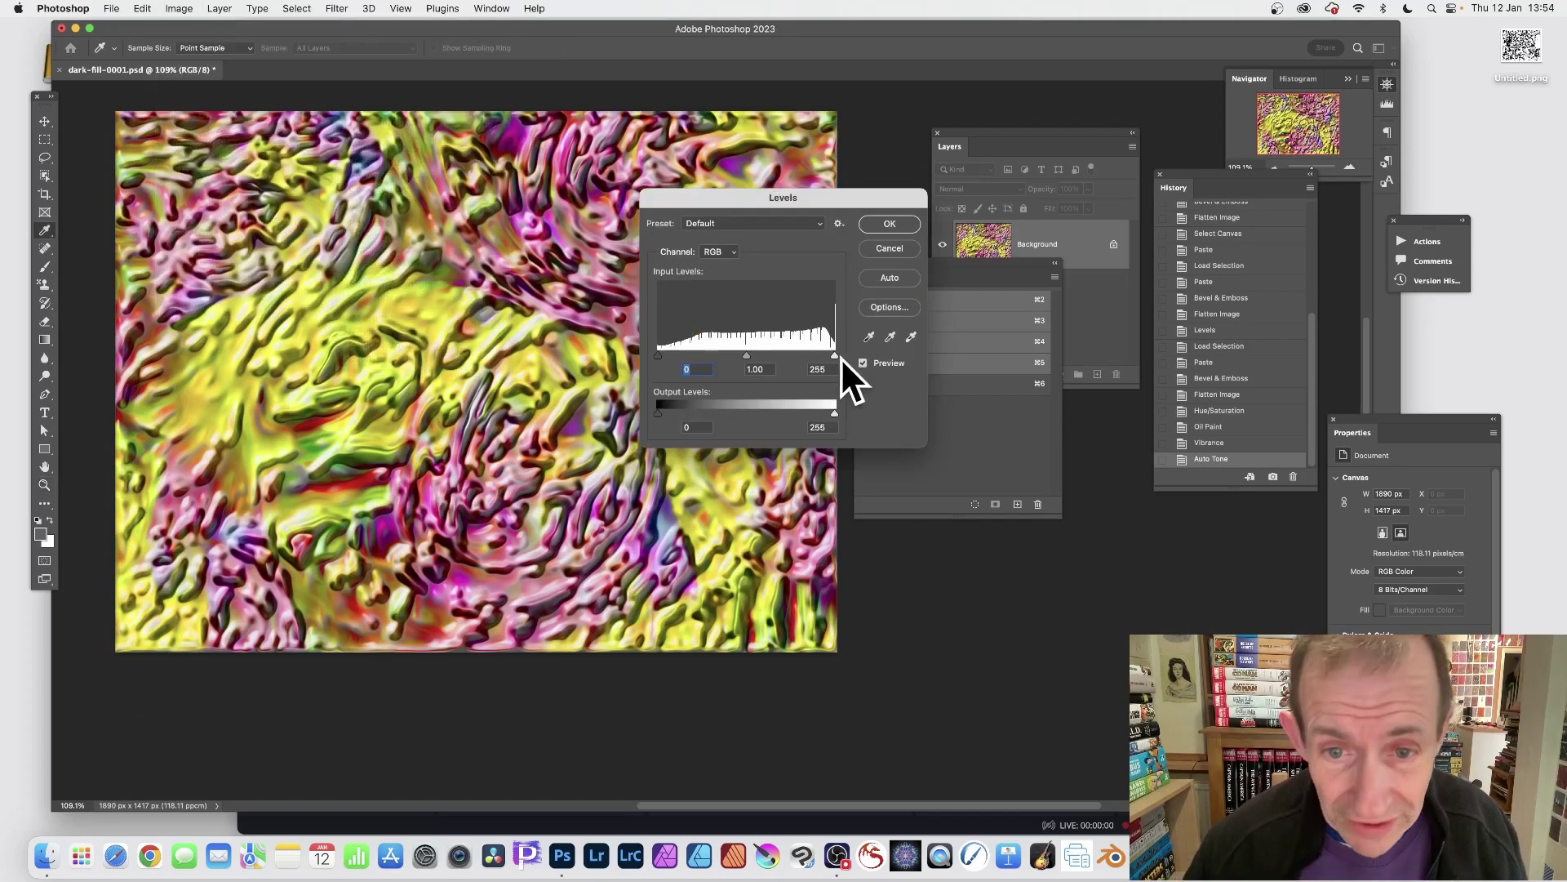
{"action": "mouse_move", "coordinate": [835, 357]}
{"action": "left_mouse_down"}
{"action": "mouse_move", "coordinate": [753, 353]}
{"action": "mouse_move", "coordinate": [800, 356]}
{"action": "left_mouse_up"}
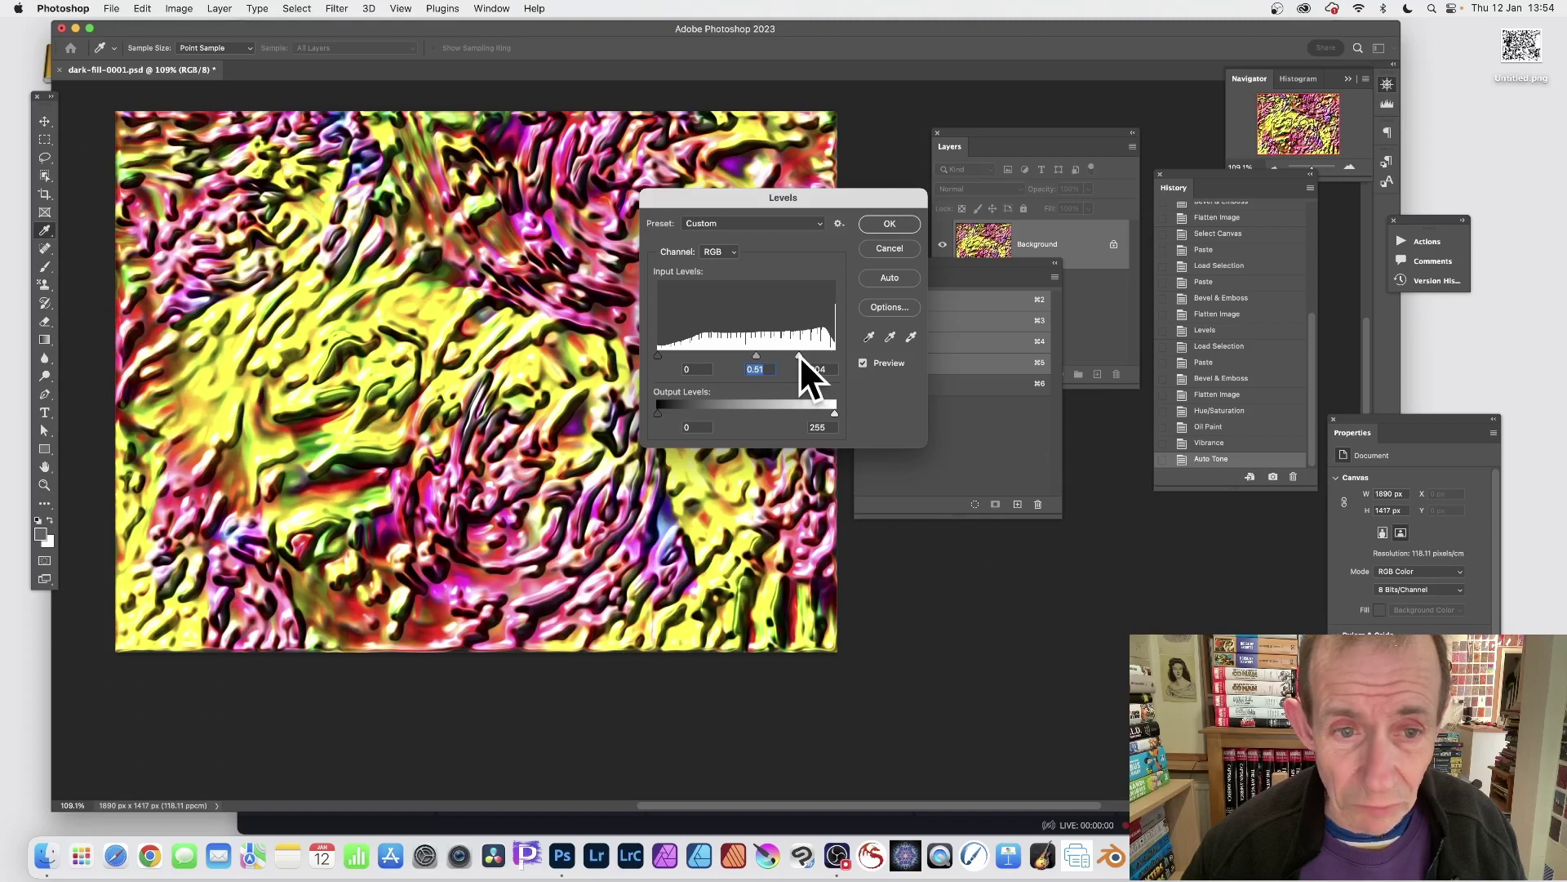
{"action": "left_click", "coordinate": [889, 224]}
{"action": "key", "text": "z"}
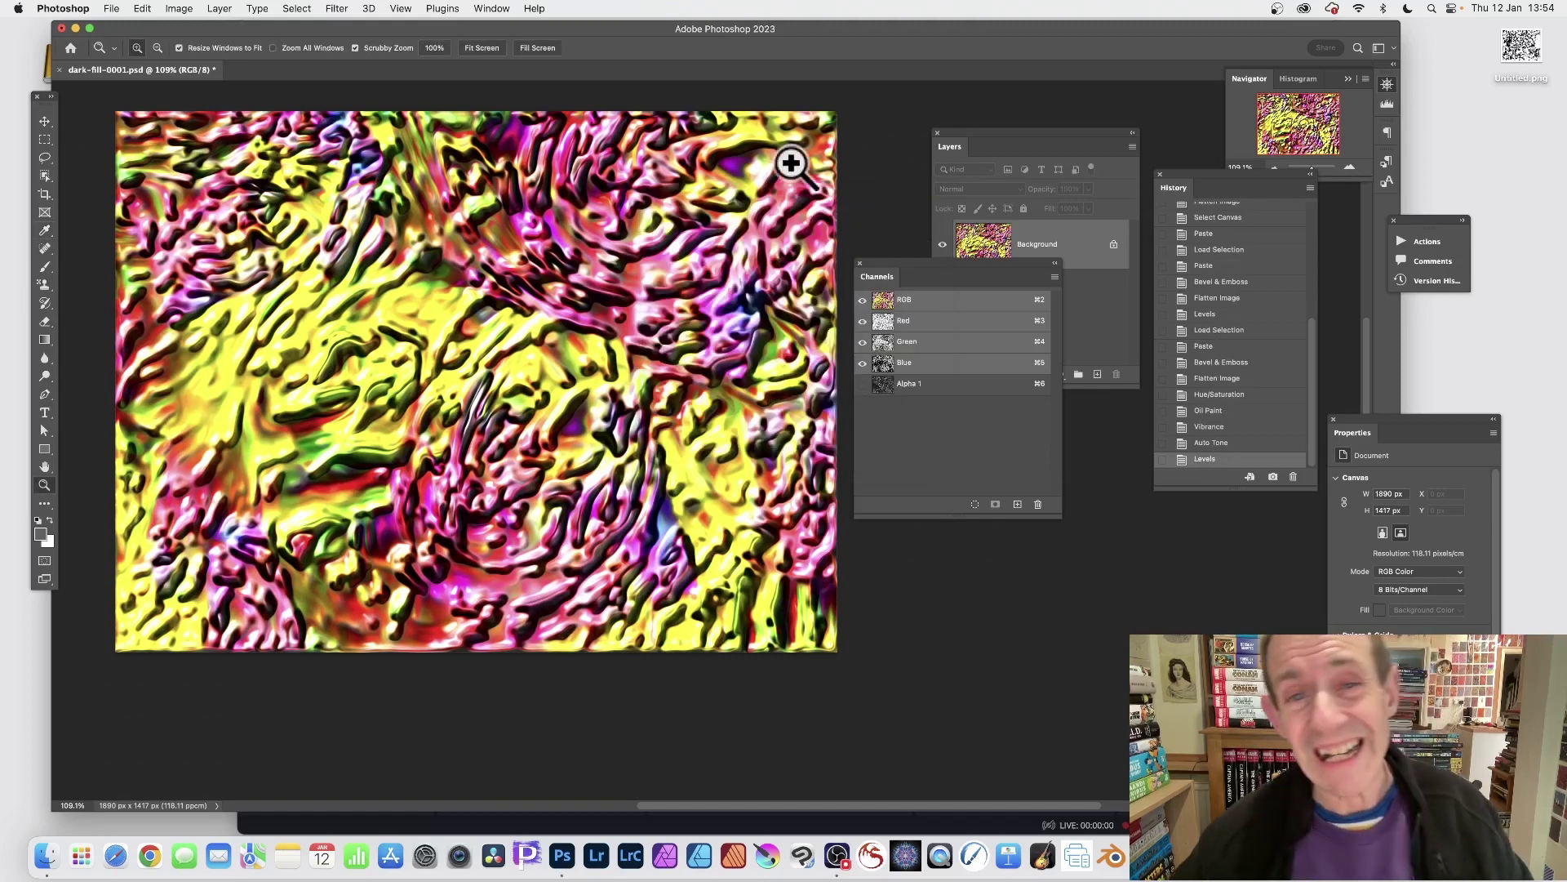